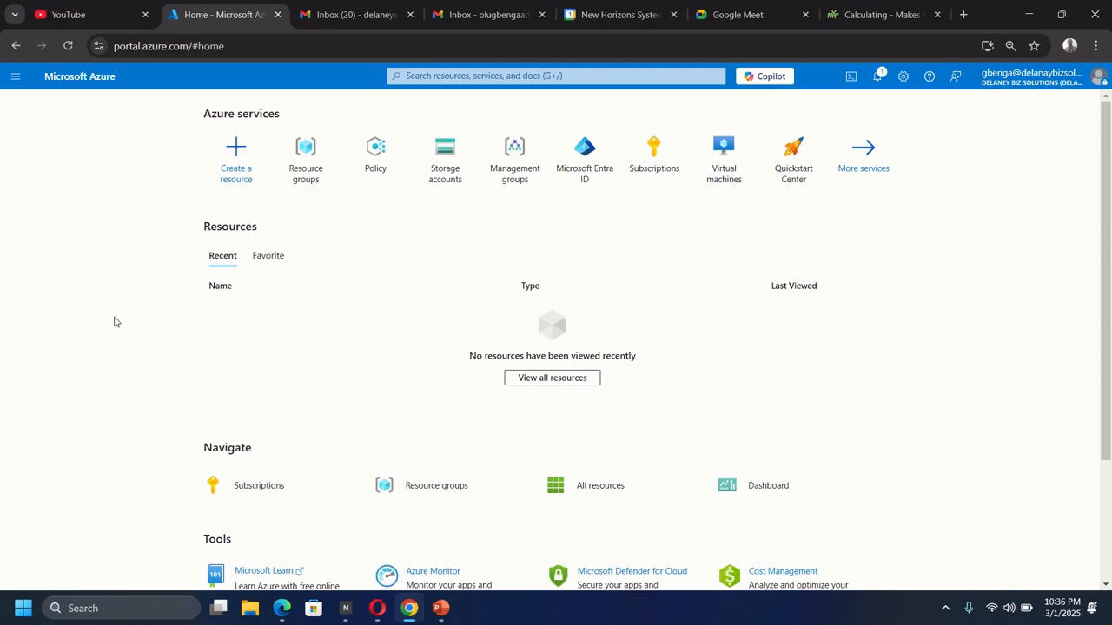
Search the portal for resource groups and open the Resource groups service.
left_click(451, 76)
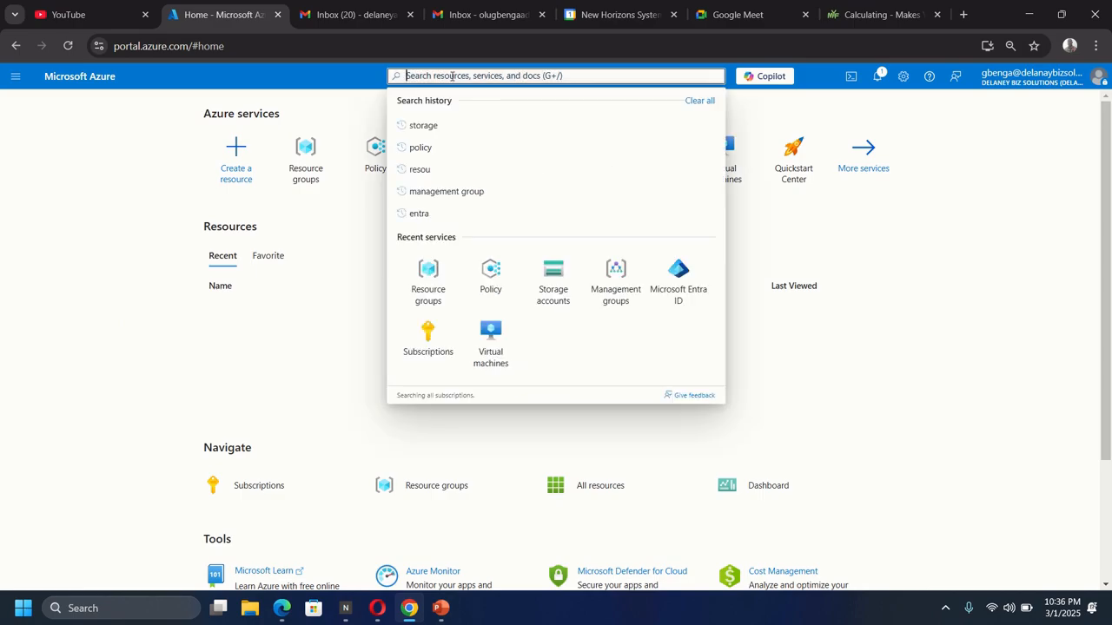
type("resour")
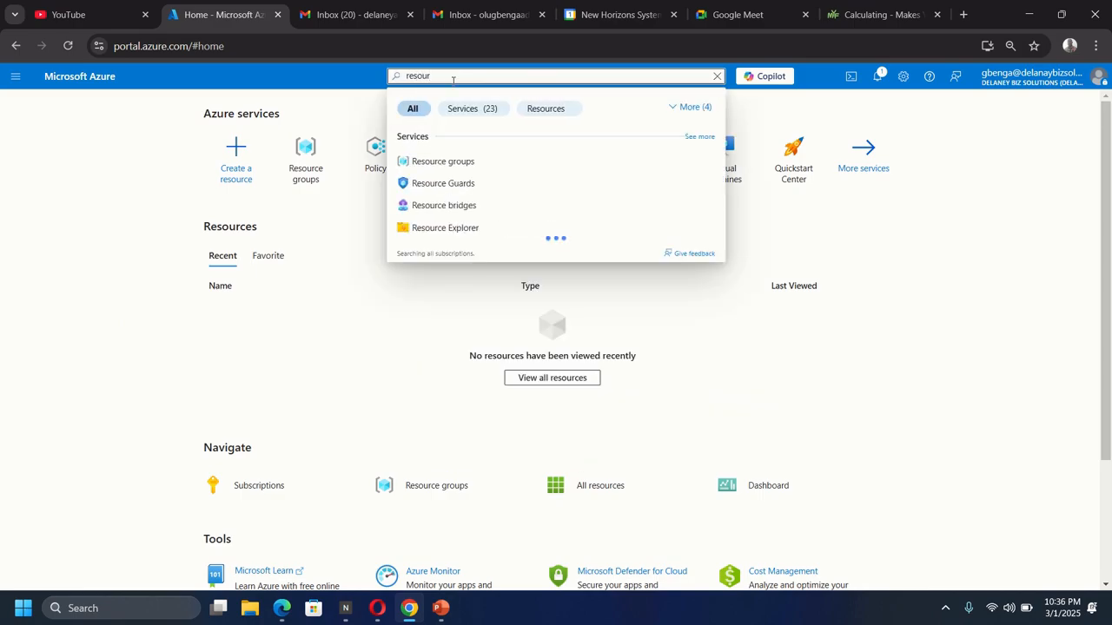
left_click(439, 161)
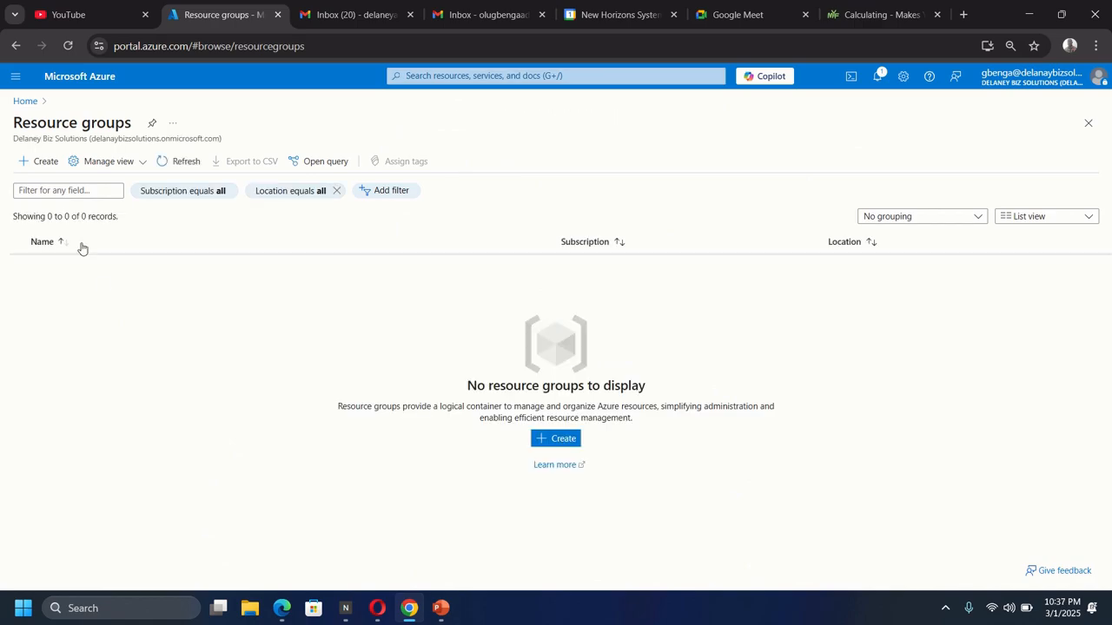
Start a new resource group named az104-rg2 and proceed to its tag settings.
left_click(34, 164)
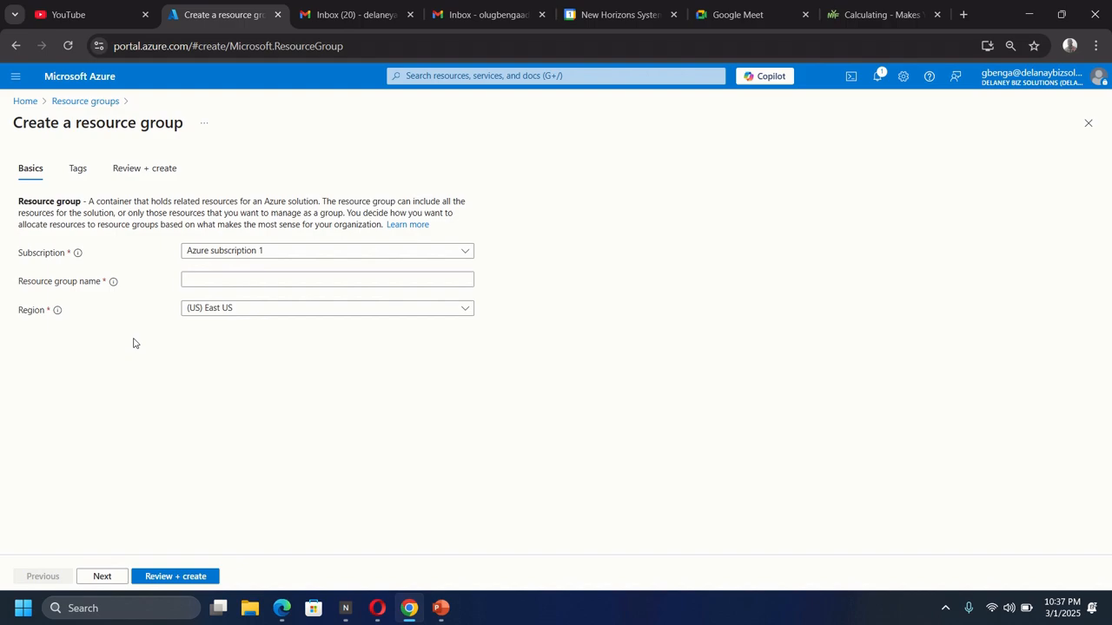
left_click(186, 279)
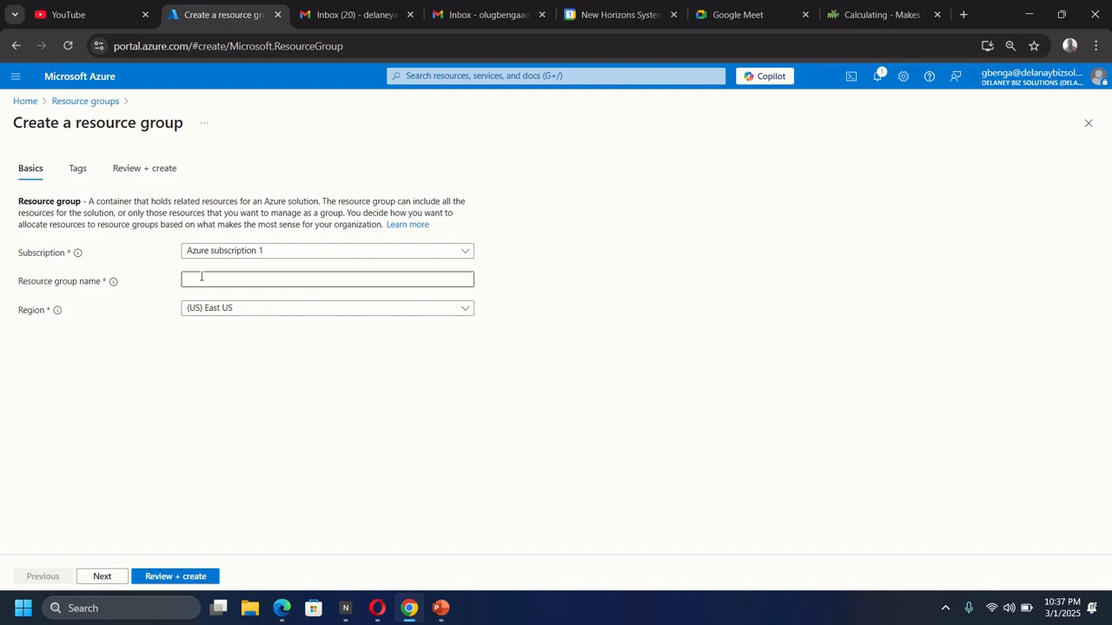
type("a")
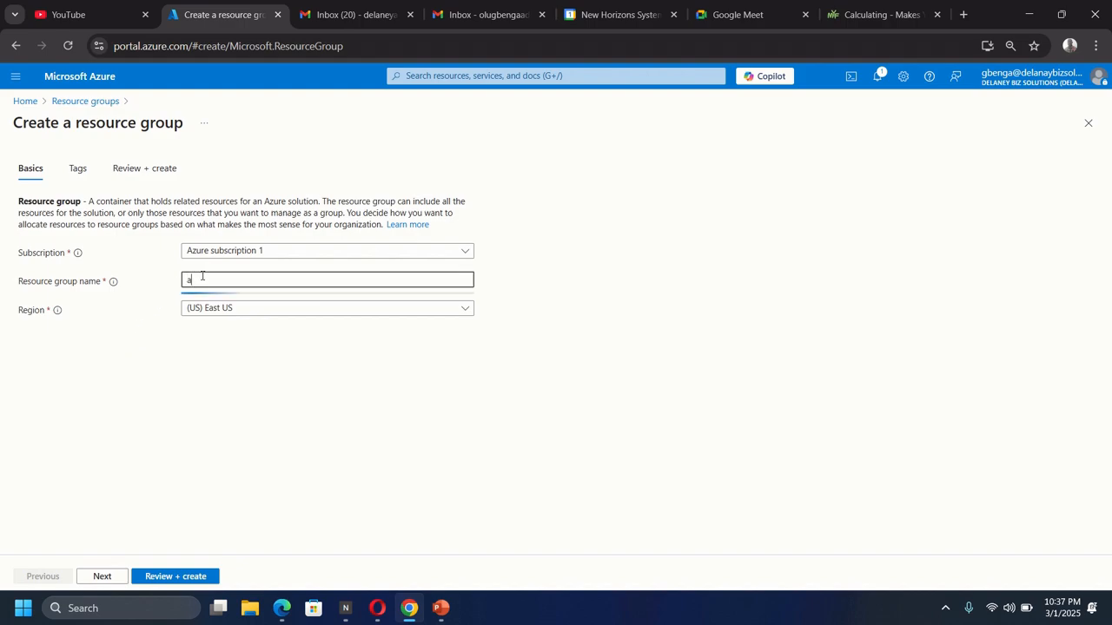
type("z104-rg2")
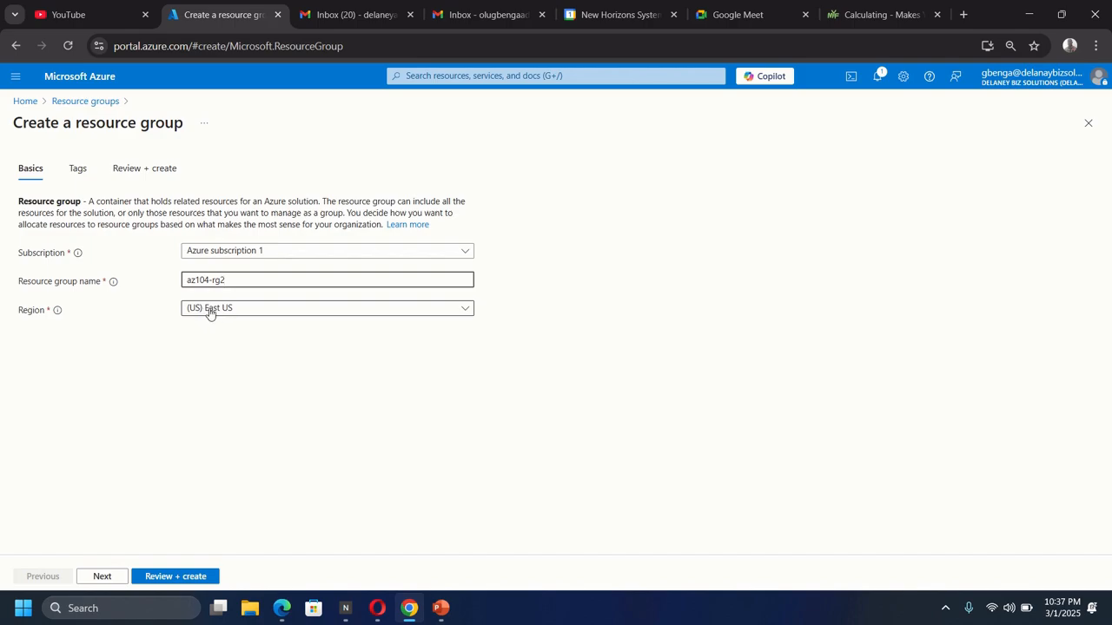
left_click(101, 580)
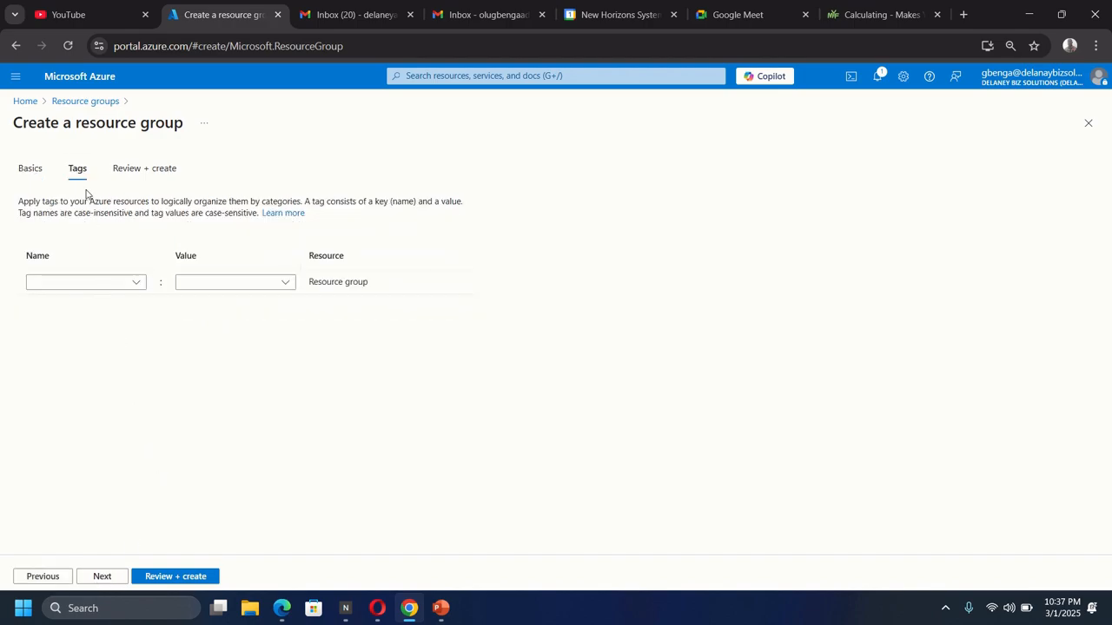
Add the tag Cost Center with value 000 to the resource group and proceed to review and creation.
left_click(82, 286)
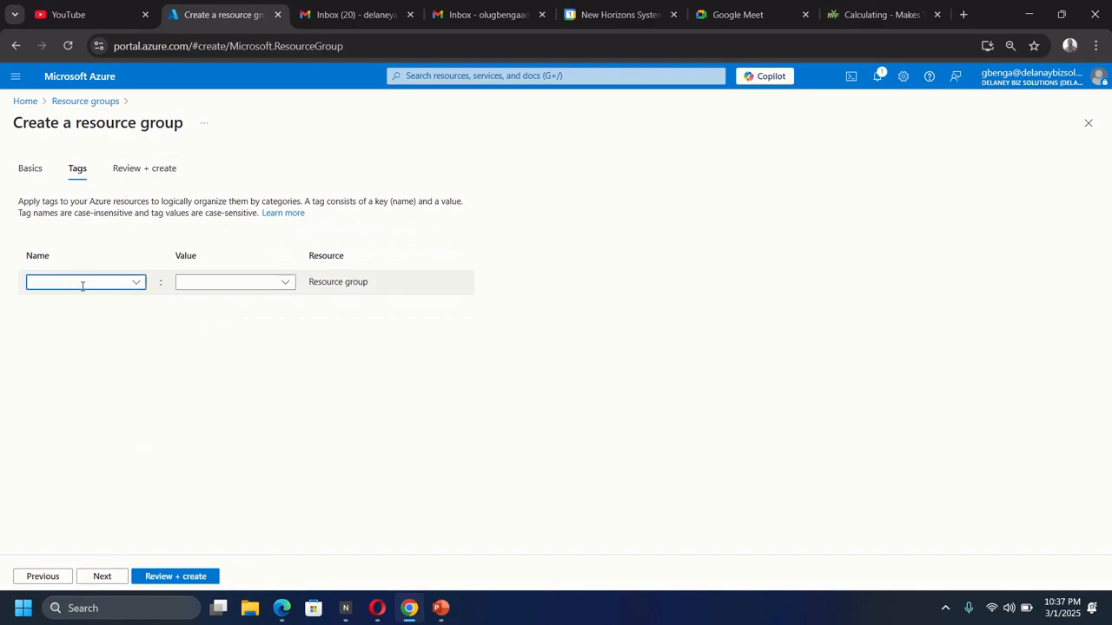
type("Cost")
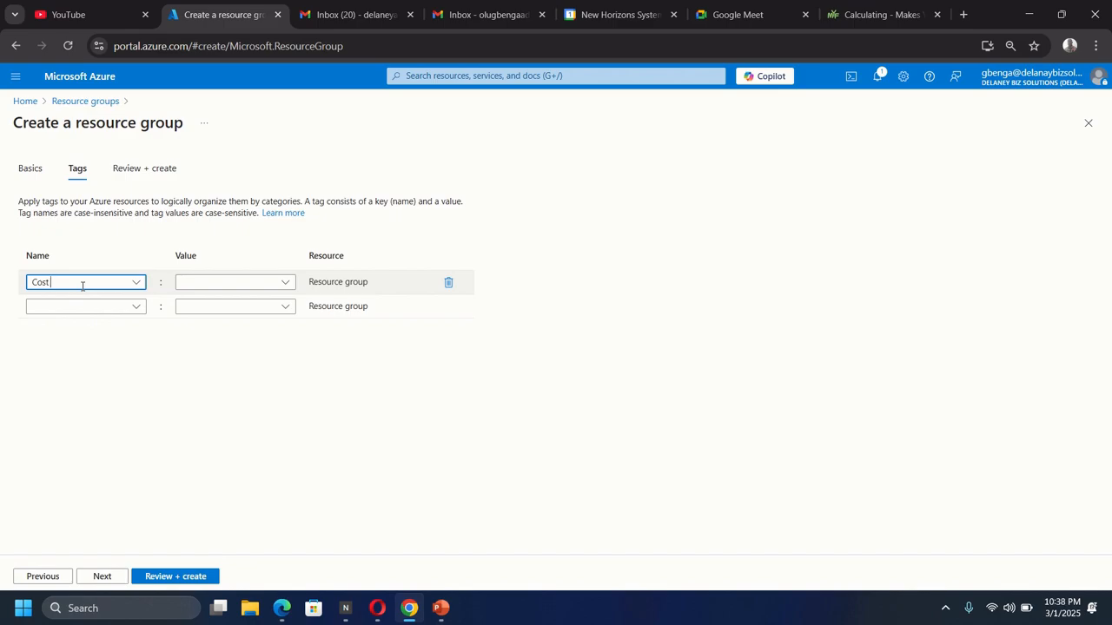
type(" Center")
key("Tab")
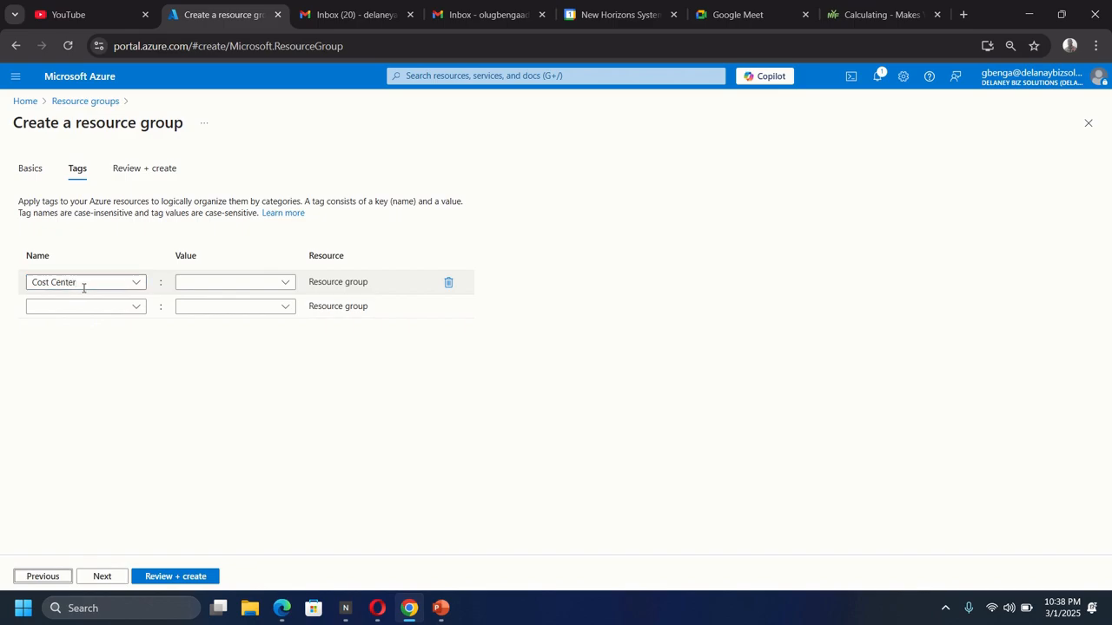
left_click(199, 282)
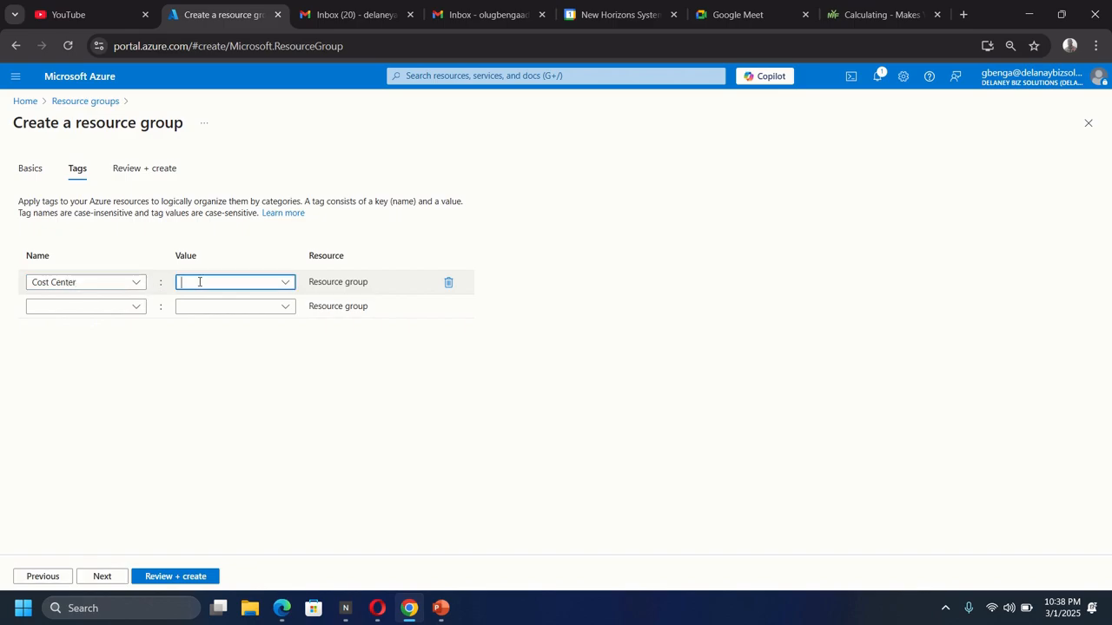
type("000")
left_click(191, 468)
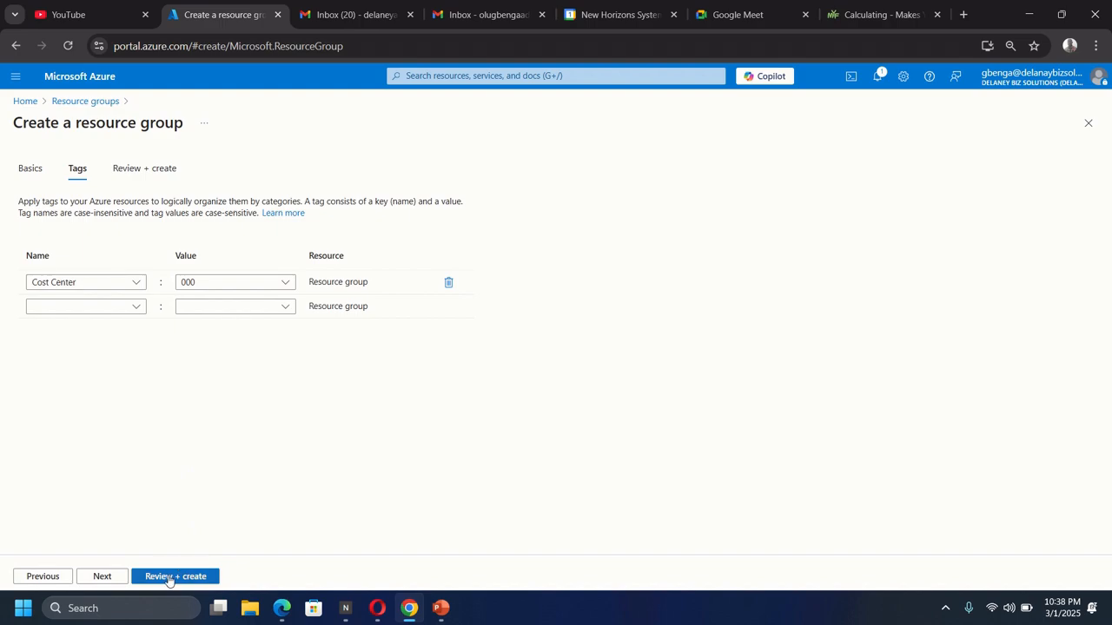
left_click(169, 577)
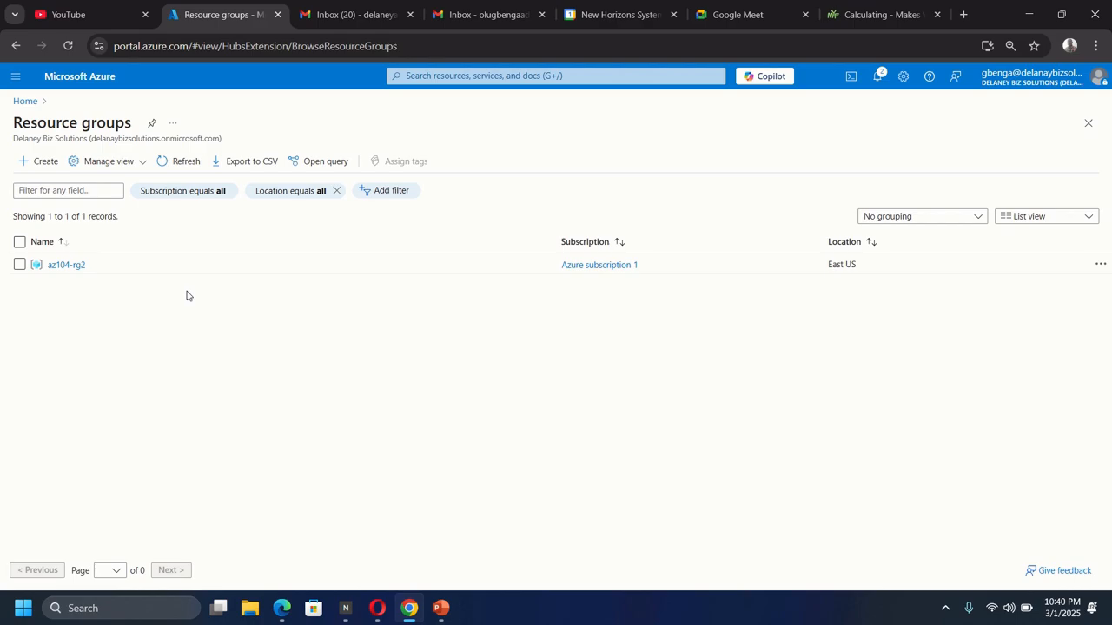
Search the portal for policy, open the Policy service and view its assignments.
left_click(492, 77)
type("po")
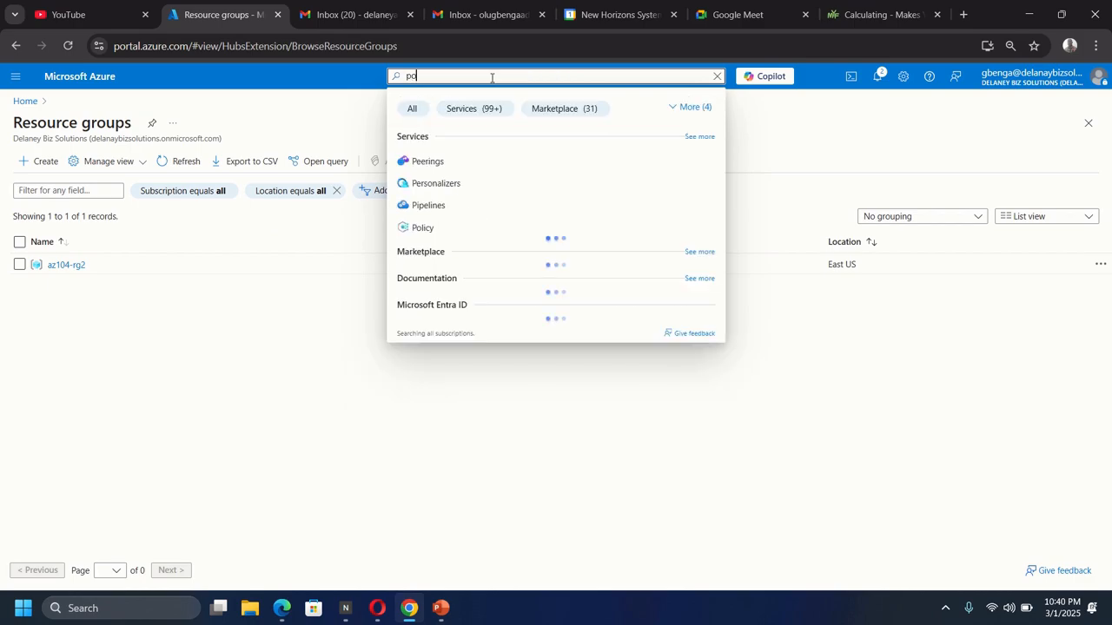
type("licy")
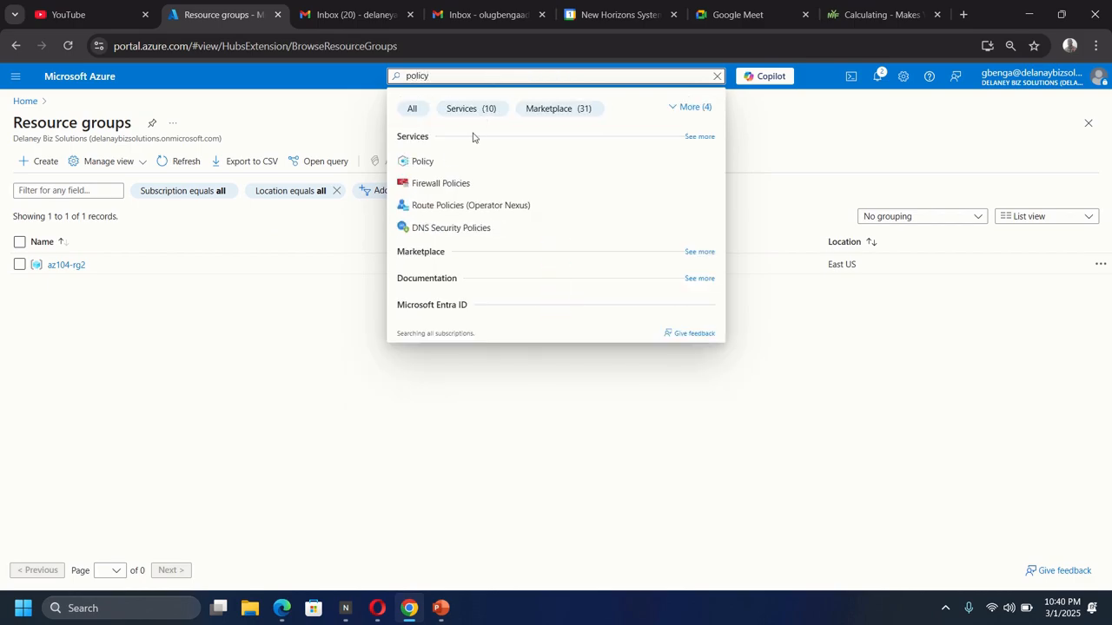
left_click(427, 163)
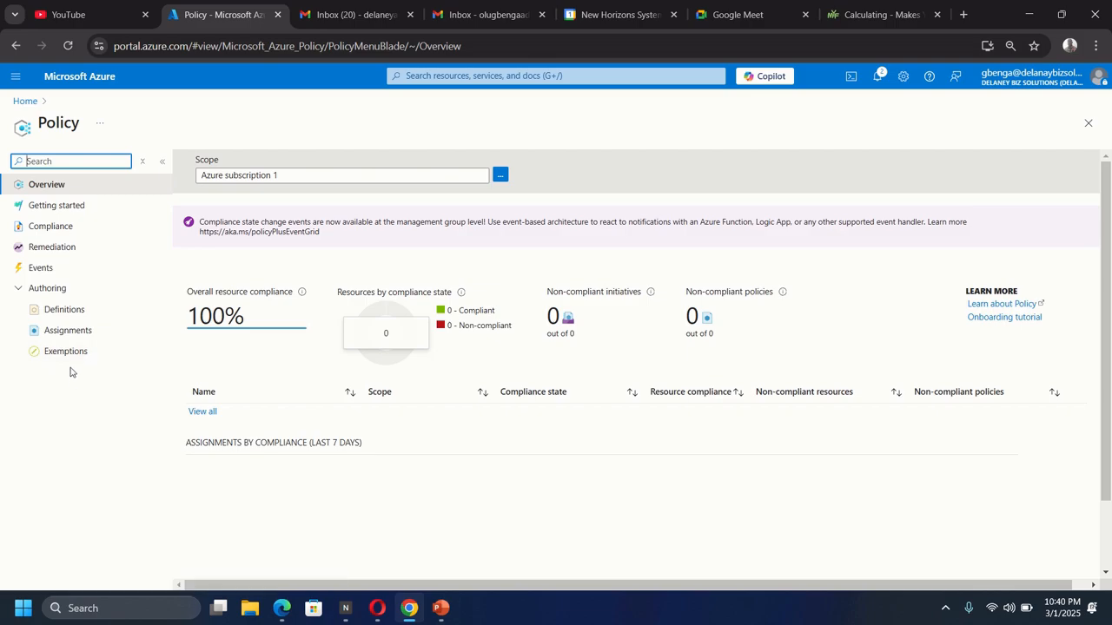
left_click(64, 330)
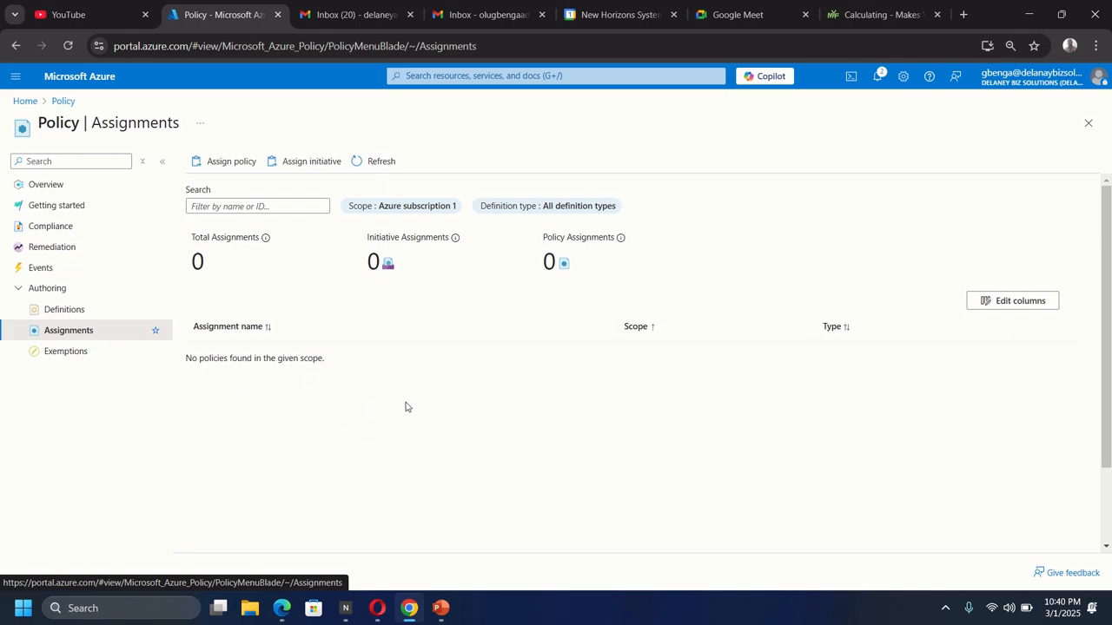
Open the policy definitions and browse the list of built-in initiatives.
left_click(64, 310)
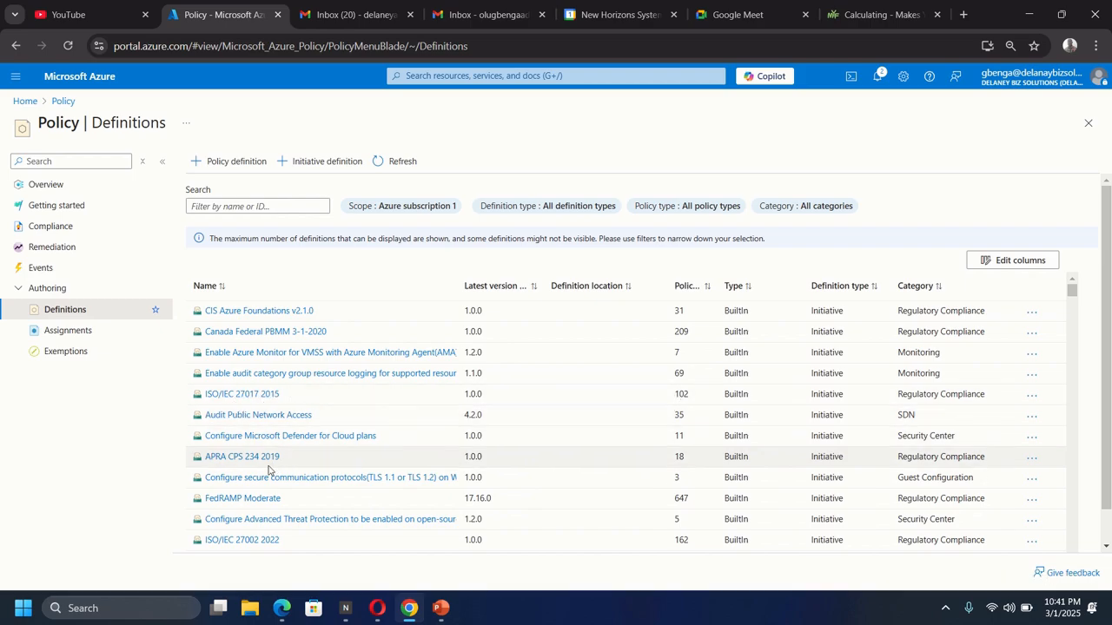
scroll(269, 470, "down", 1)
scroll(311, 457, "down", 1)
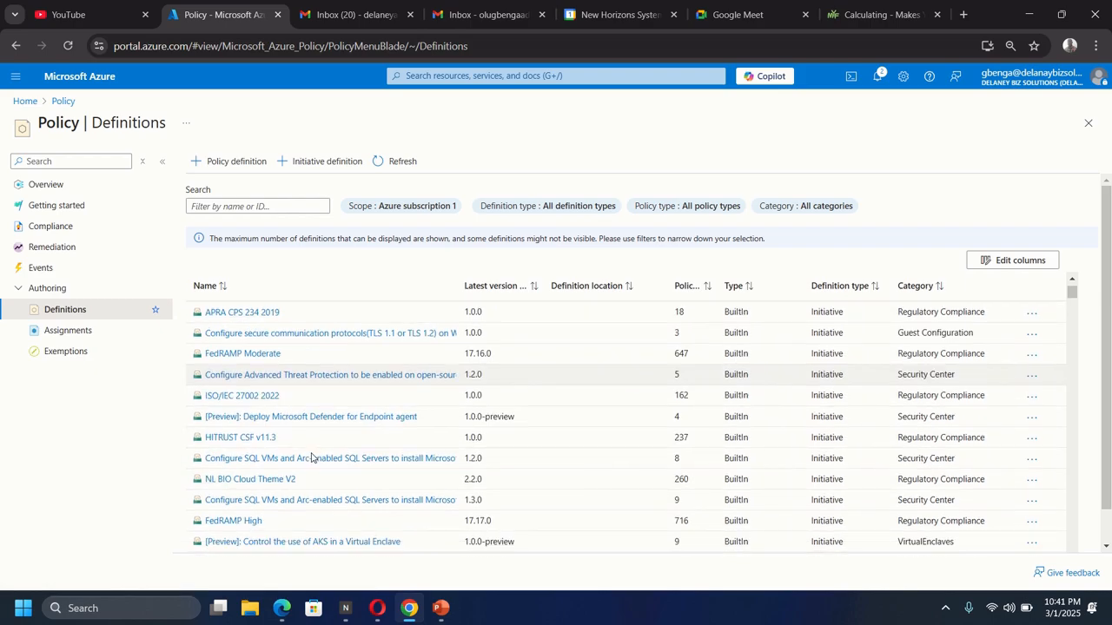
scroll(312, 458, "down", 1)
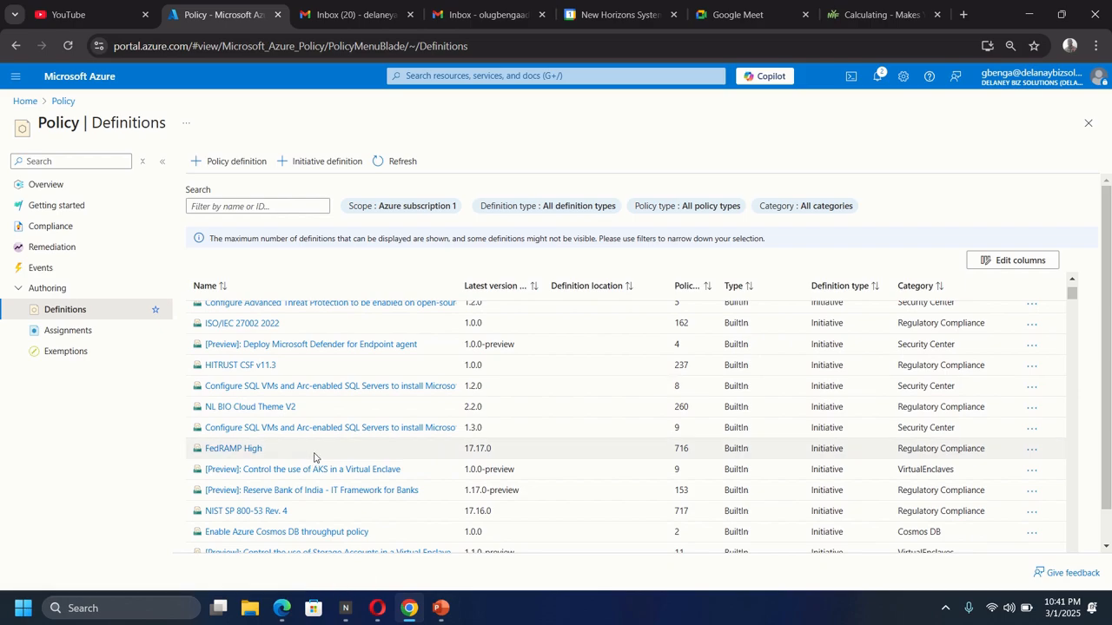
scroll(315, 458, "up", 1)
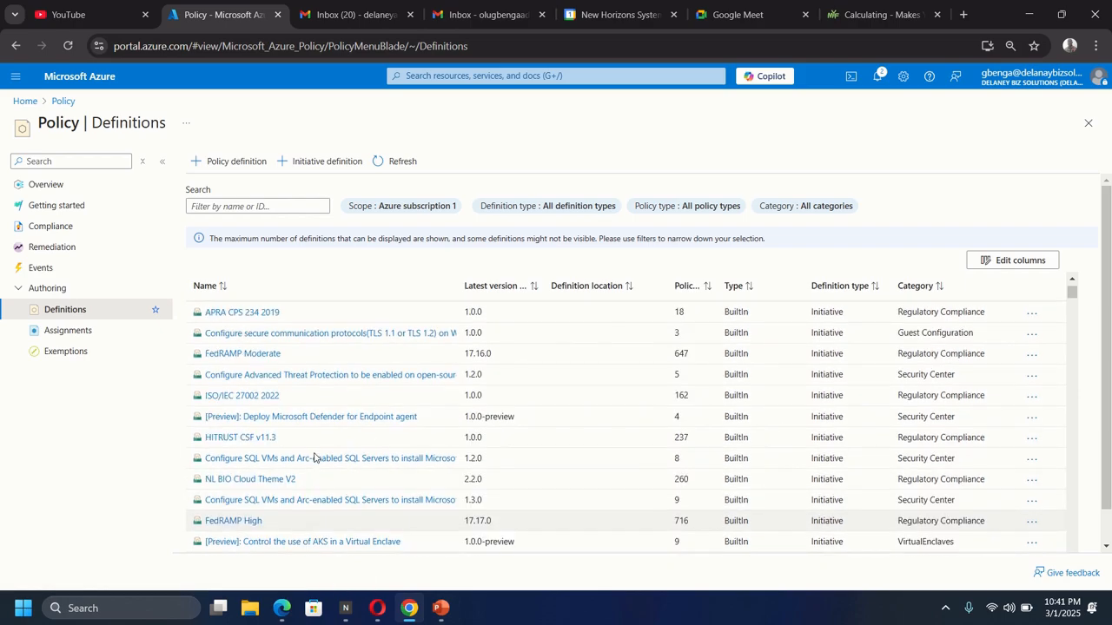
Examine the policies included in the ISO/IEC 27002 2022 initiative, then return to the policy definitions.
left_click(234, 404)
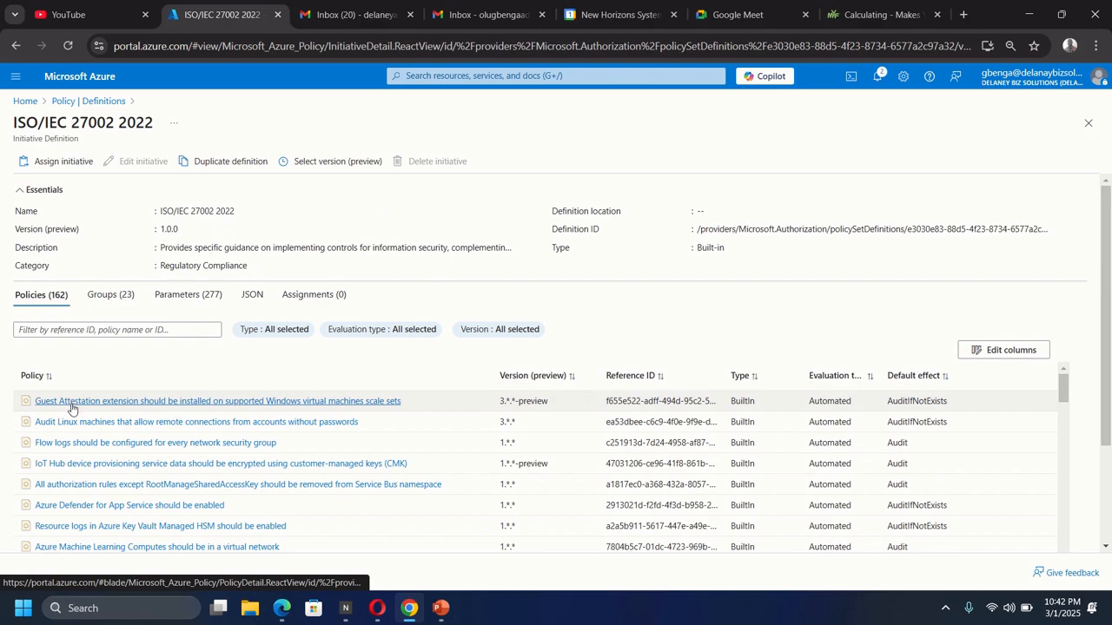
scroll(110, 461, "down", 1)
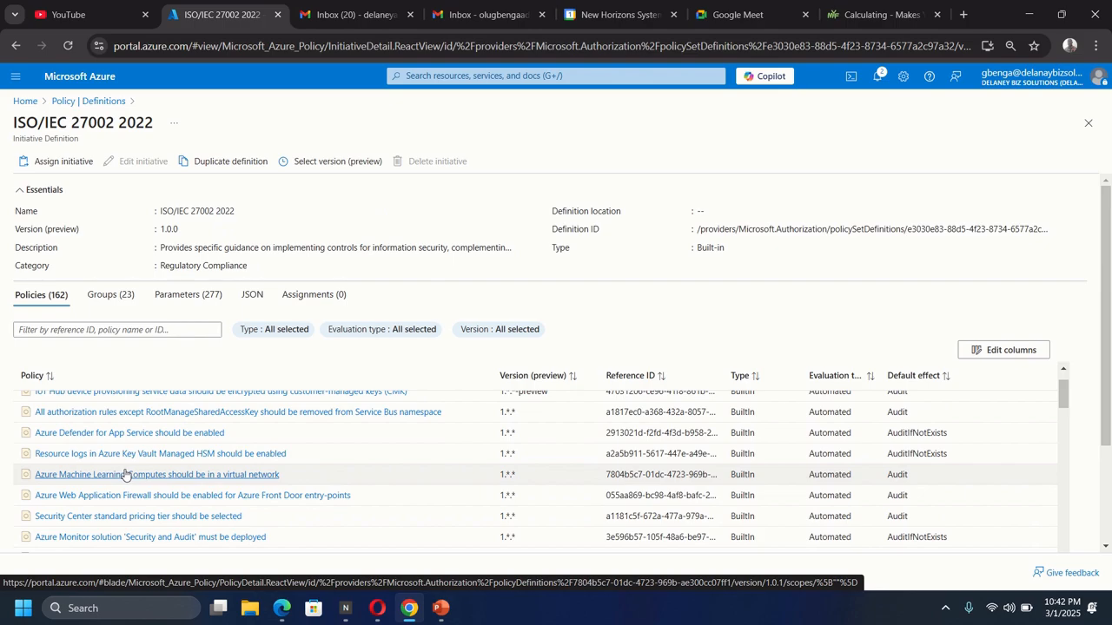
scroll(126, 473, "down", 2)
scroll(126, 473, "up", 2)
scroll(126, 474, "up", 1)
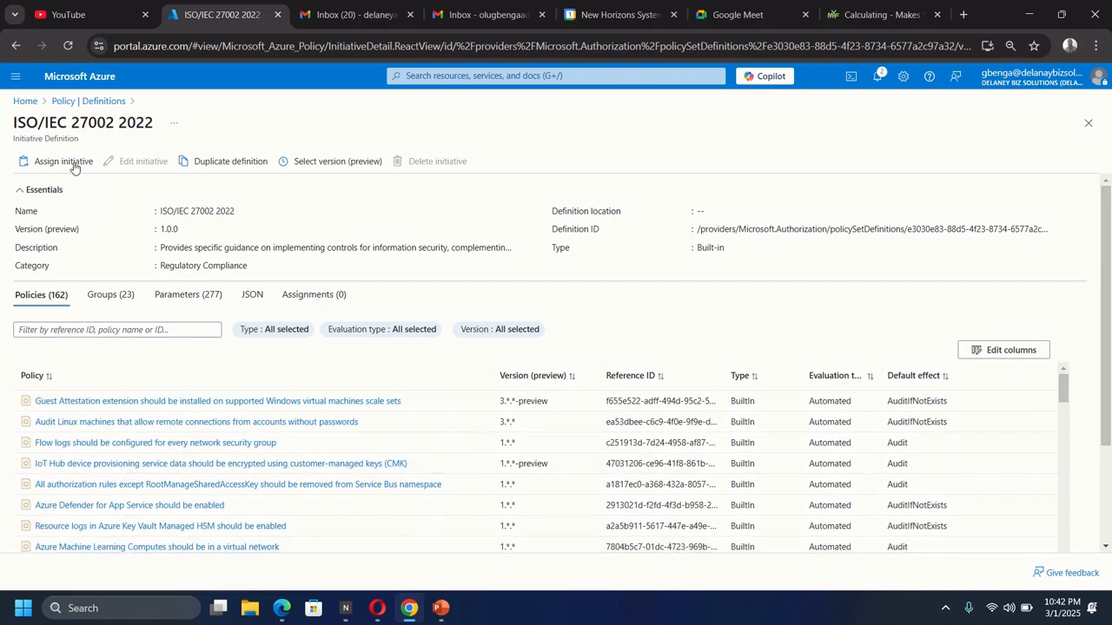
left_click(89, 101)
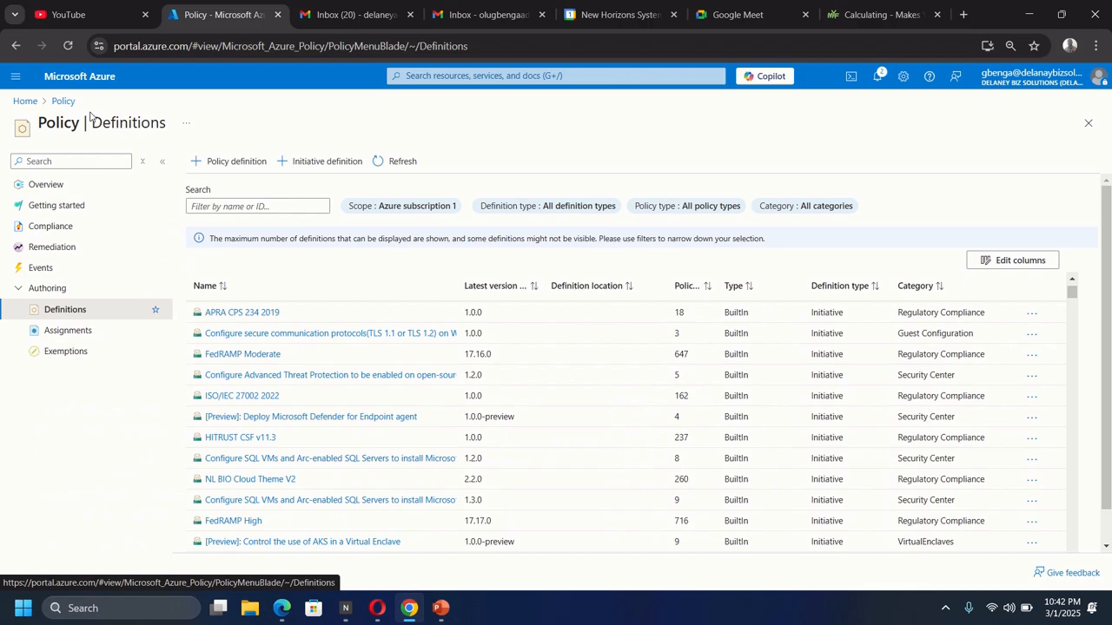
Filter the definitions by "require a tag and its" and review the "Require a tag and its value on resources" policy definition.
left_click(280, 206)
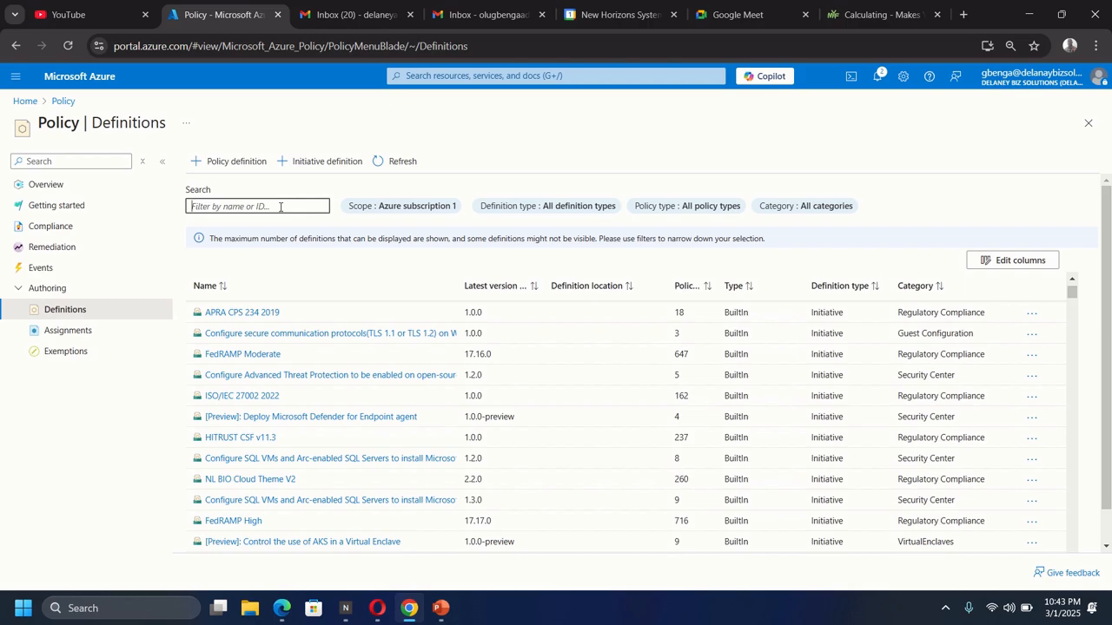
type("require a")
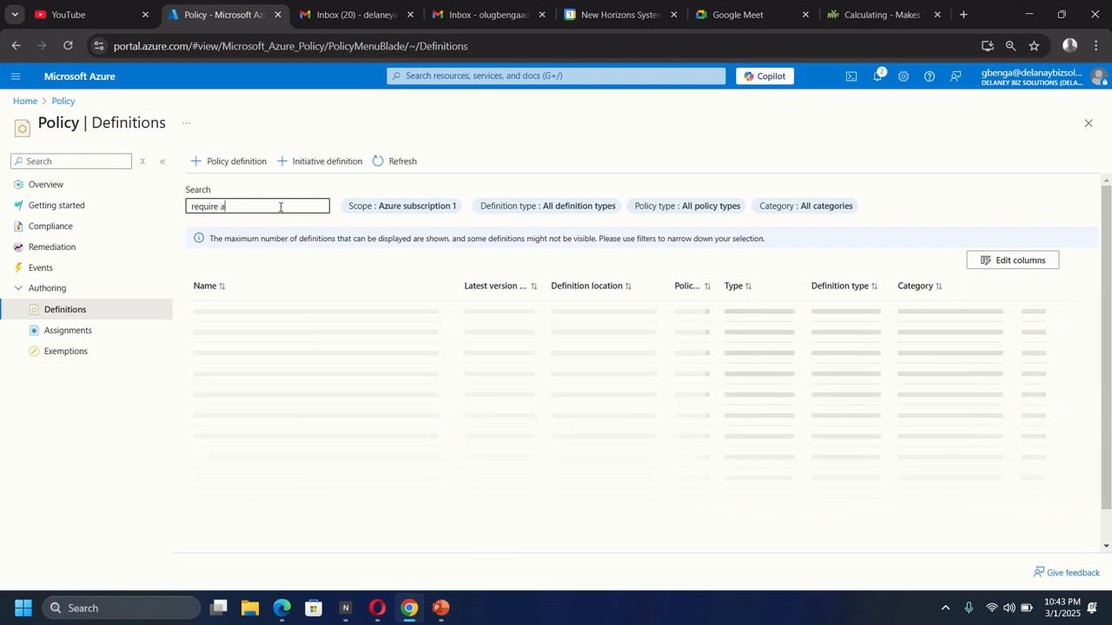
type(" tag and its")
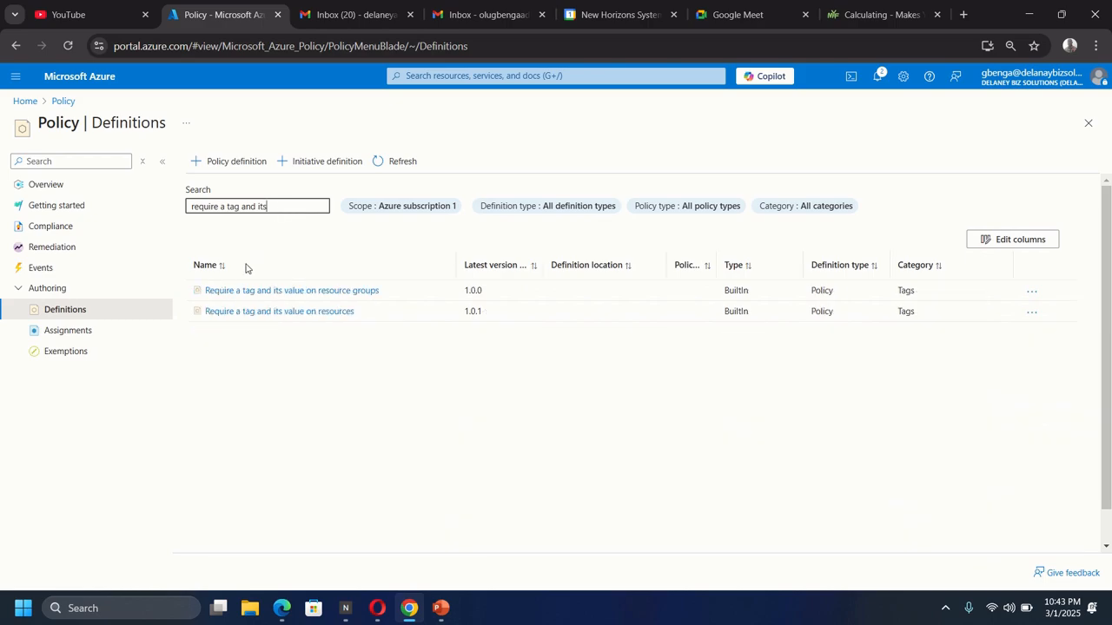
left_click(294, 314)
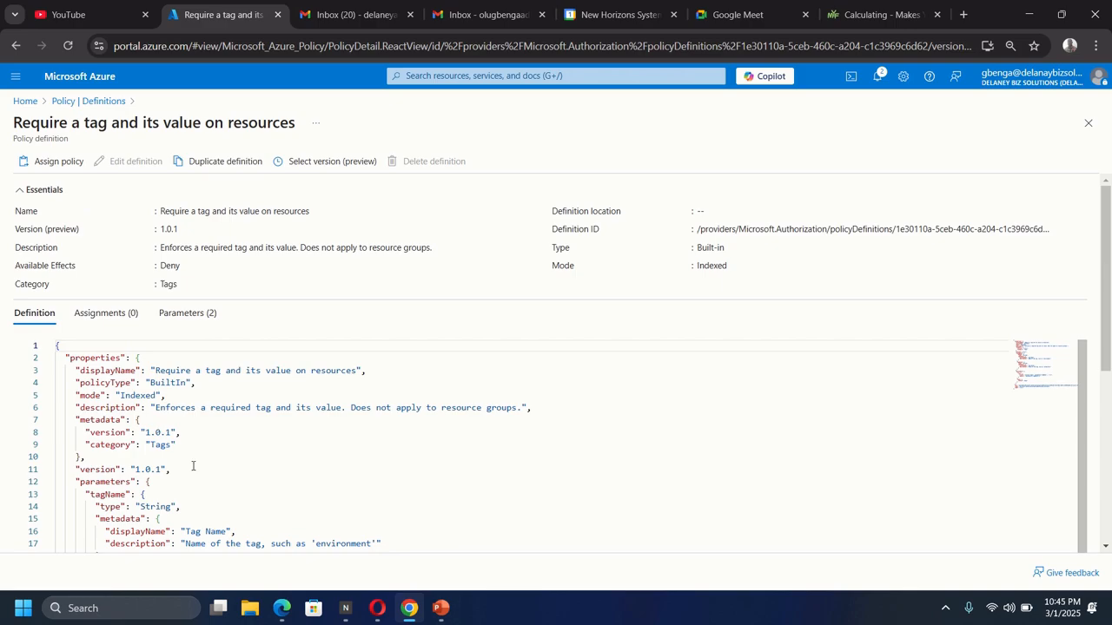
scroll(193, 467, "down", 4)
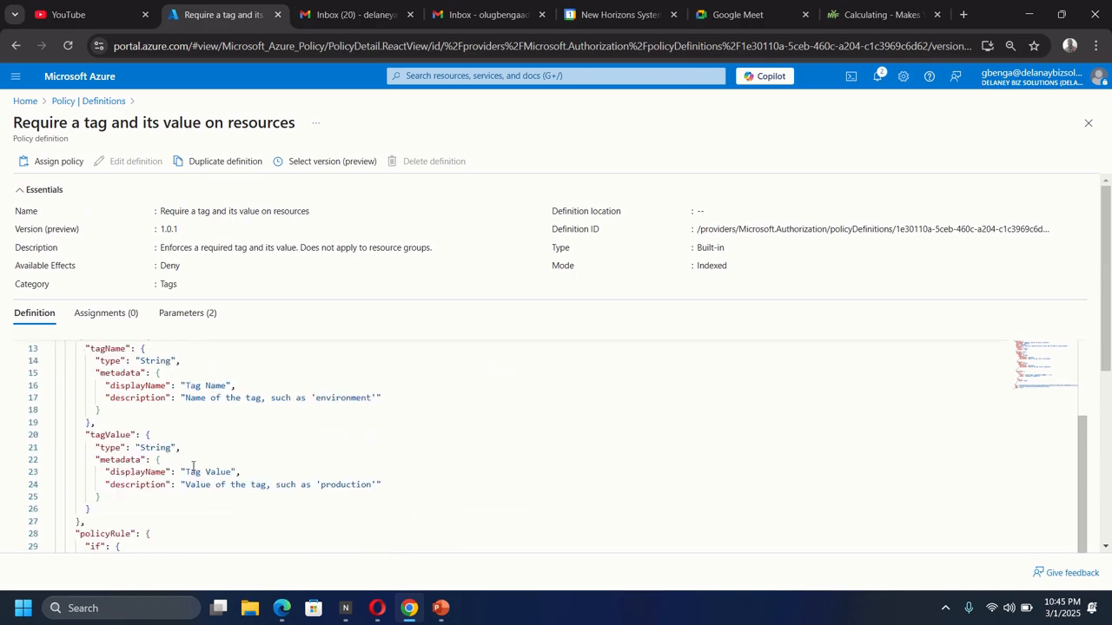
scroll(193, 466, "up", 4)
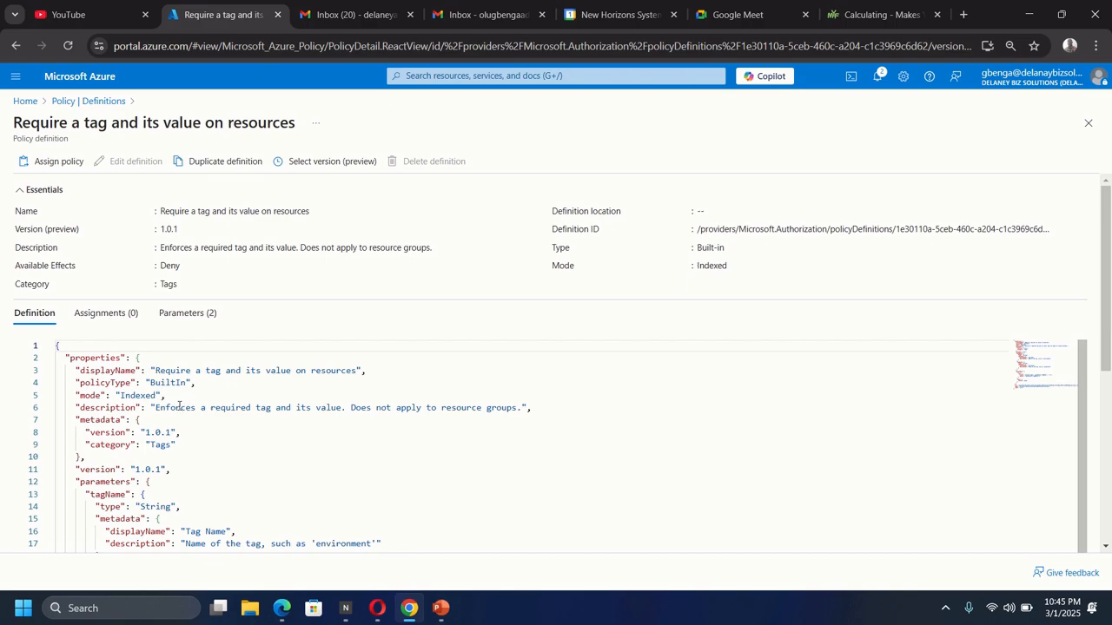
Start assigning the policy and set its scope to Azure subscription 1, resource group az104-rg2.
left_click(49, 162)
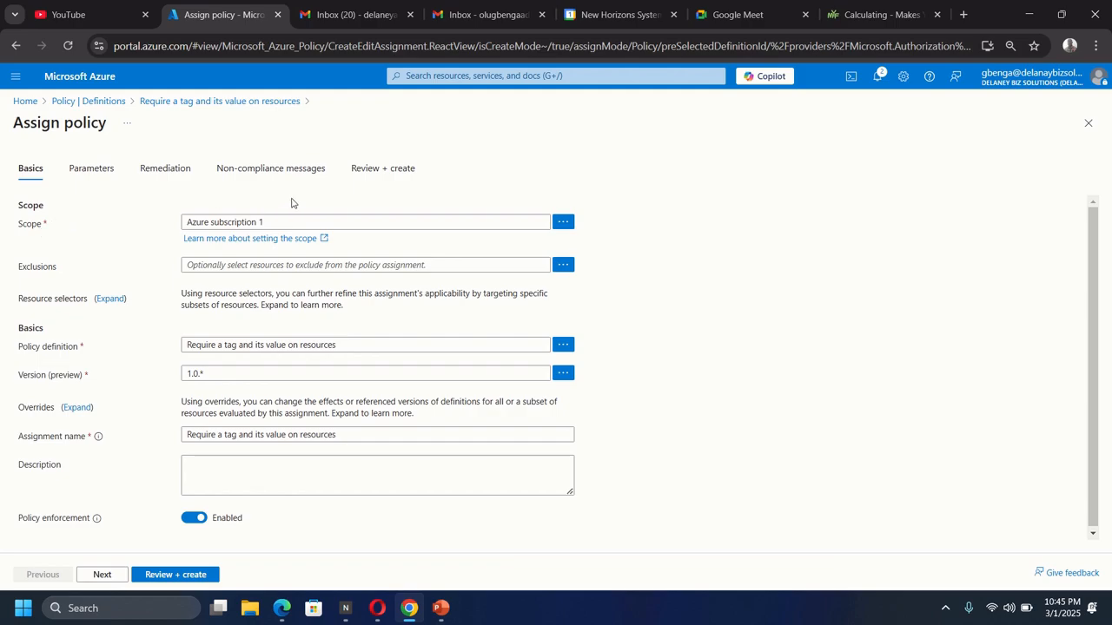
left_click(563, 224)
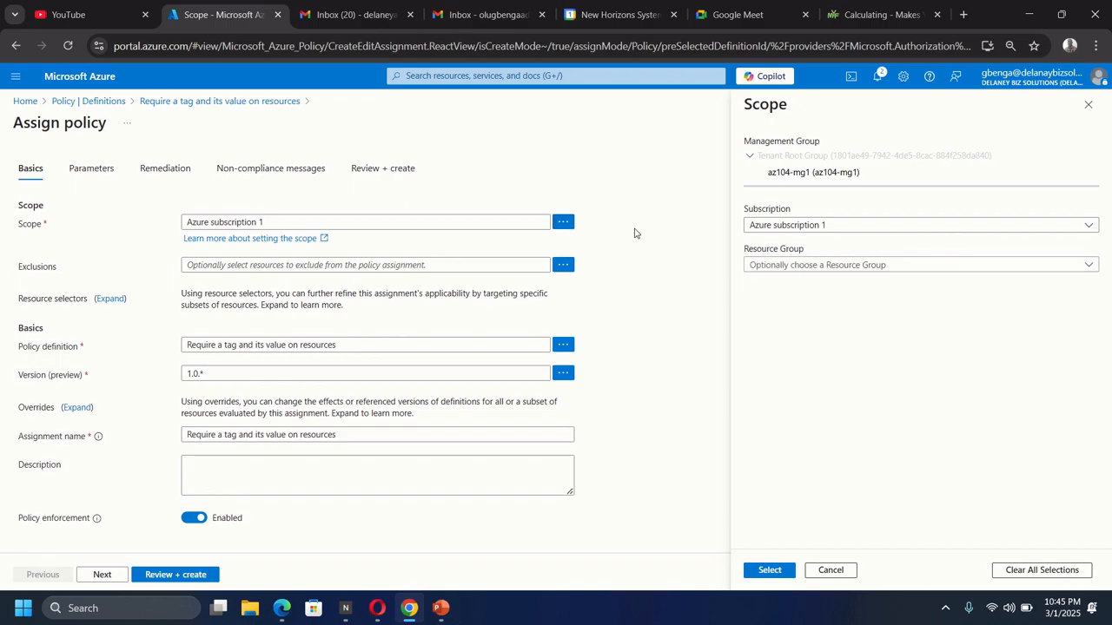
left_click(805, 227)
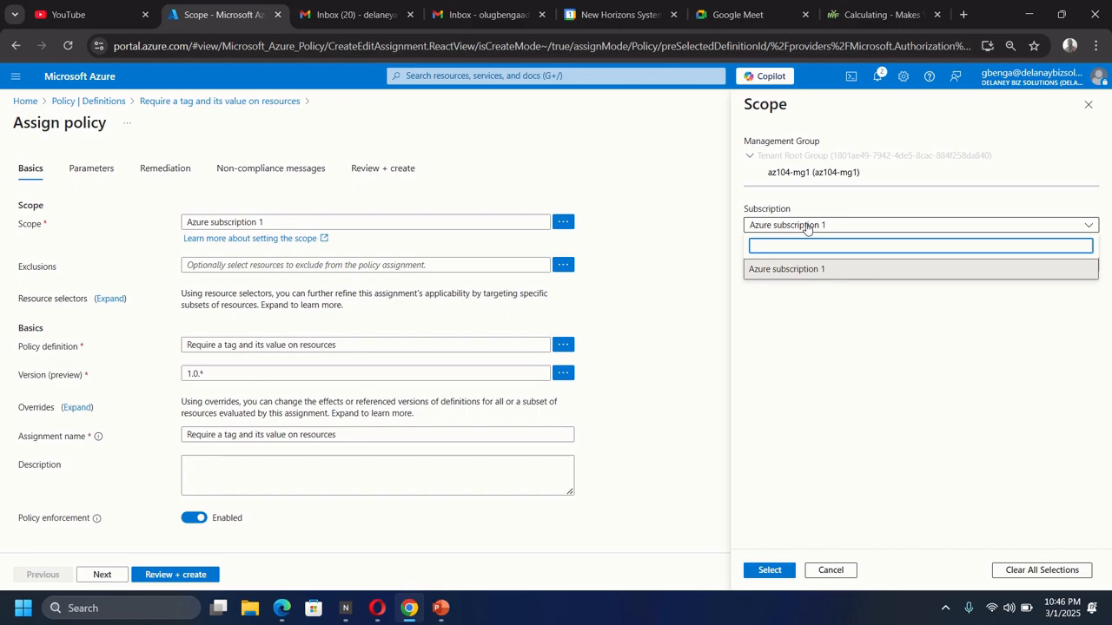
left_click(786, 270)
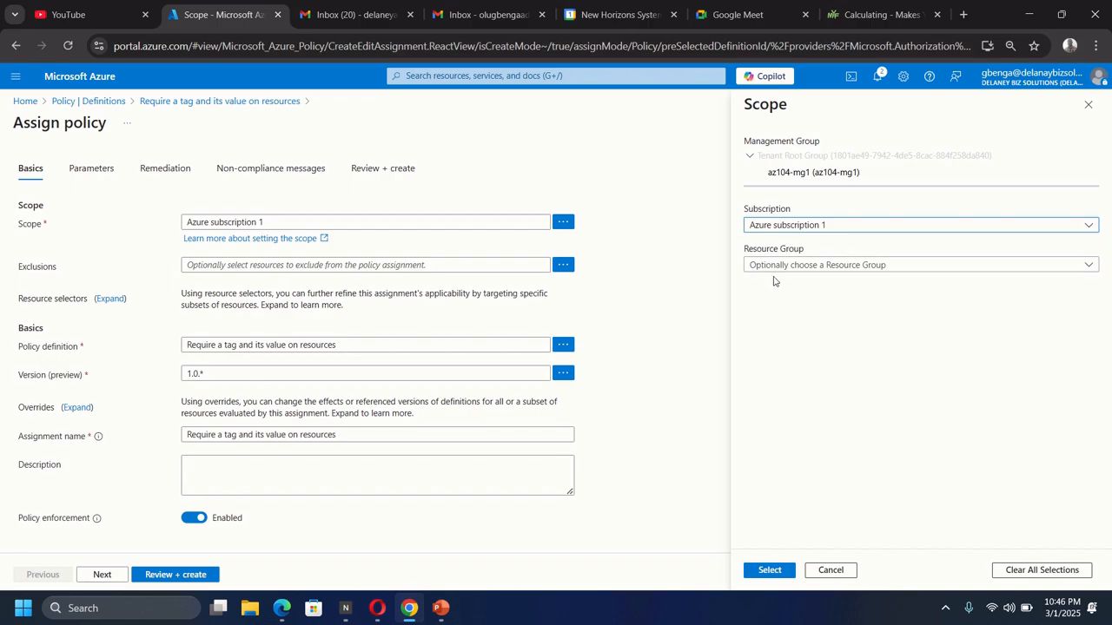
left_click(794, 266)
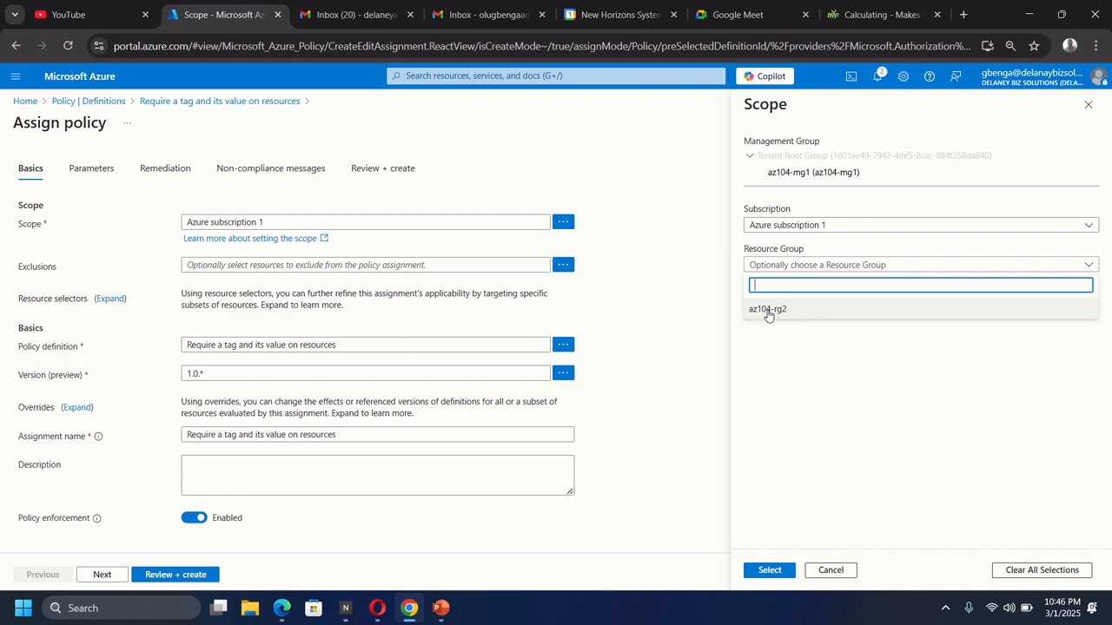
left_click(813, 310)
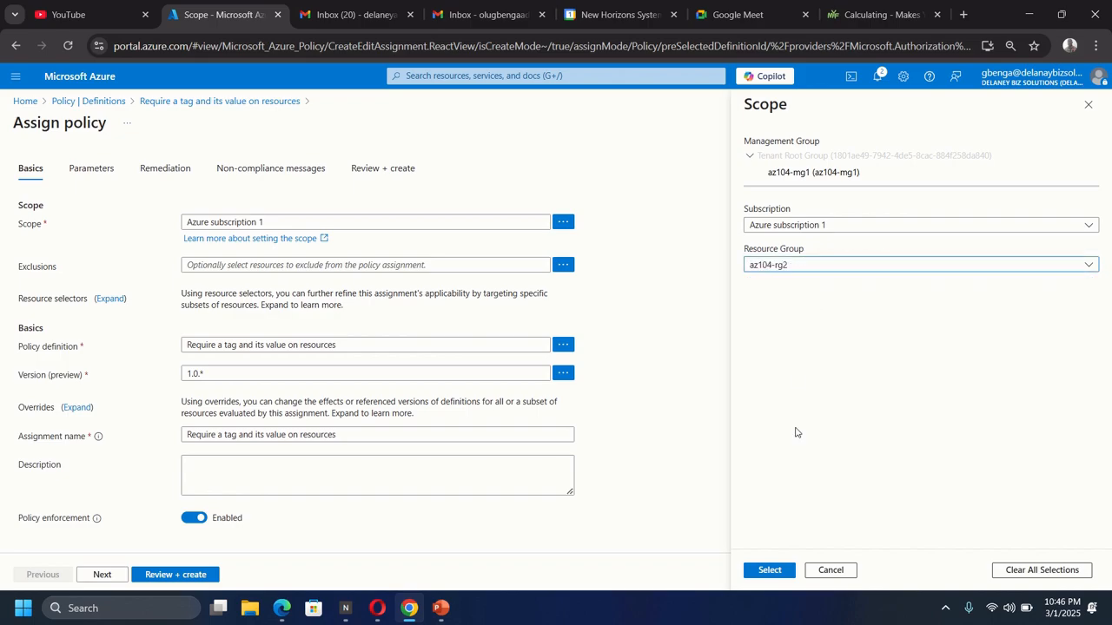
left_click(769, 573)
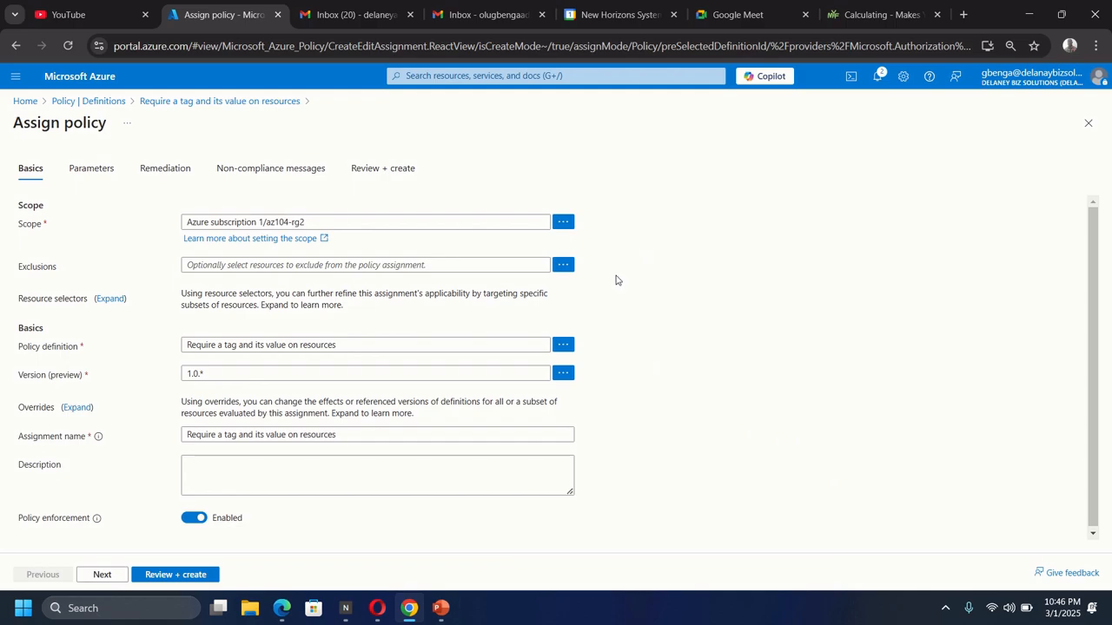
left_click(562, 224)
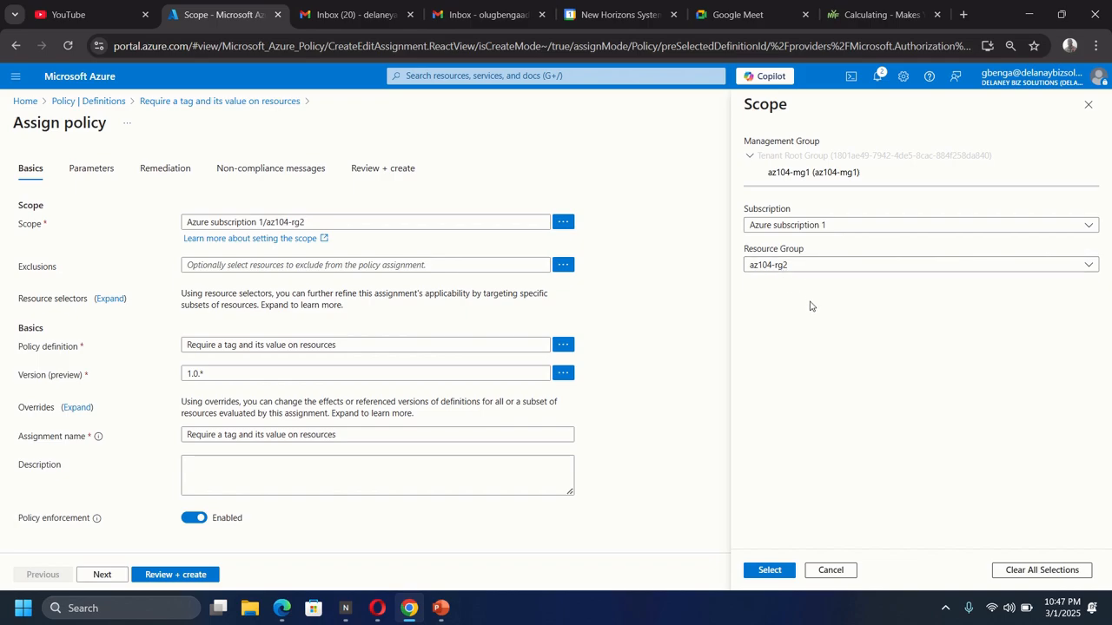
left_click(770, 570)
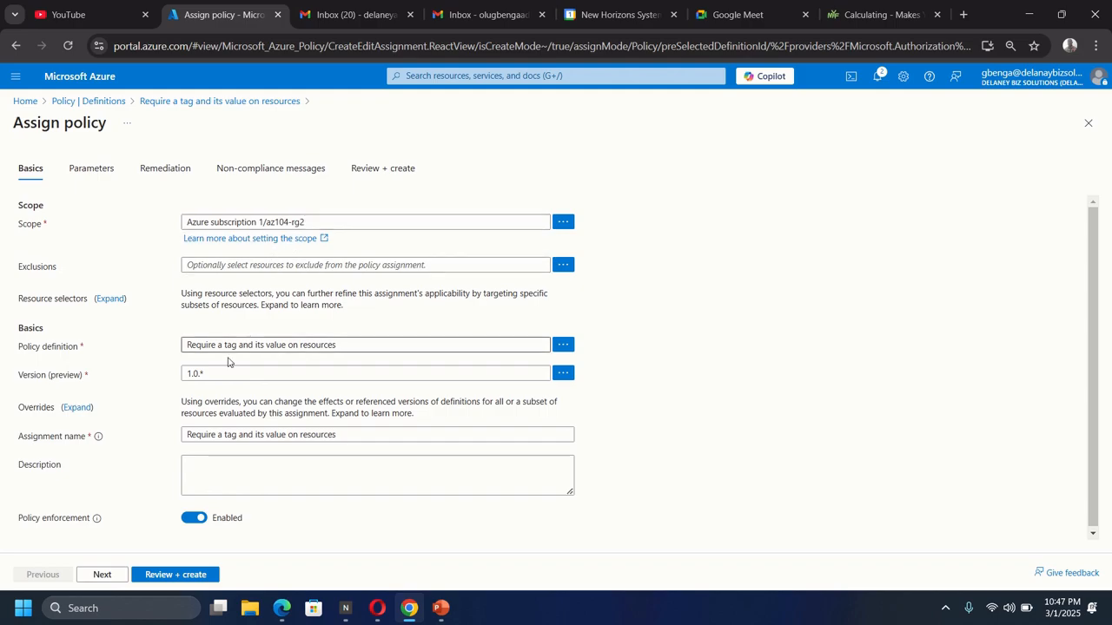
Name the policy assignment "Require Cost Center tag with default value".
left_click(364, 439)
left_click_drag(365, 436, 176, 441)
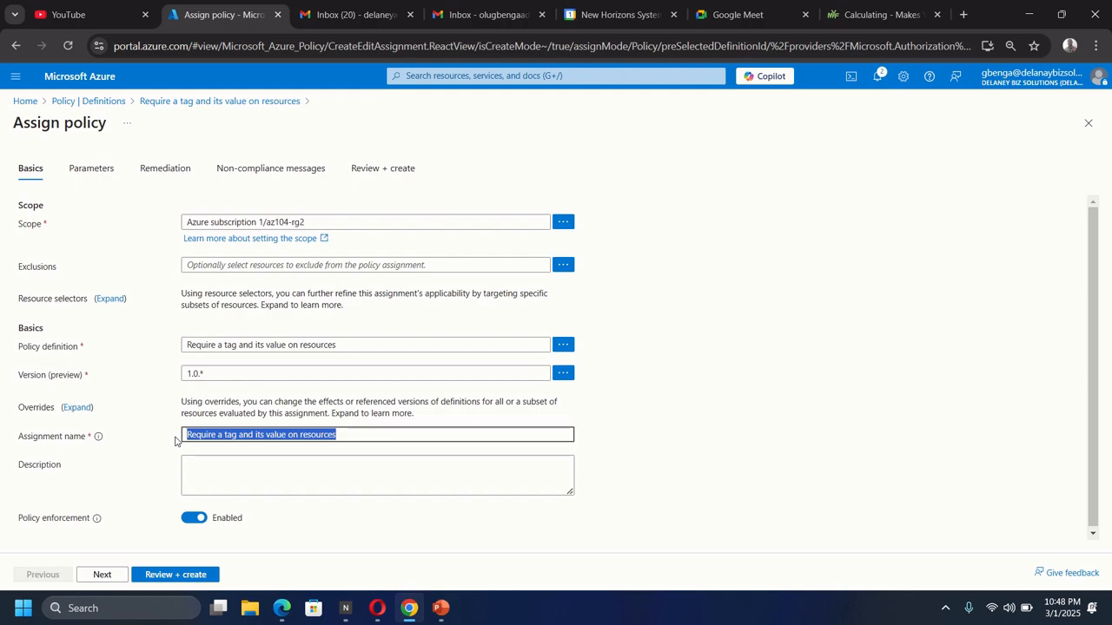
type("Re")
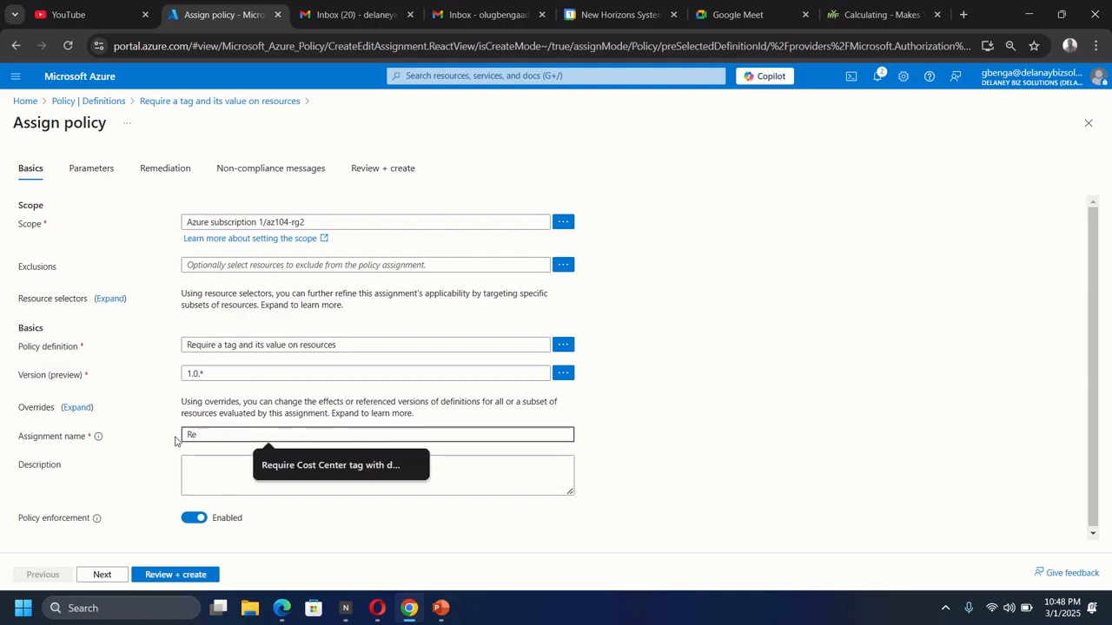
type("quire Cost")
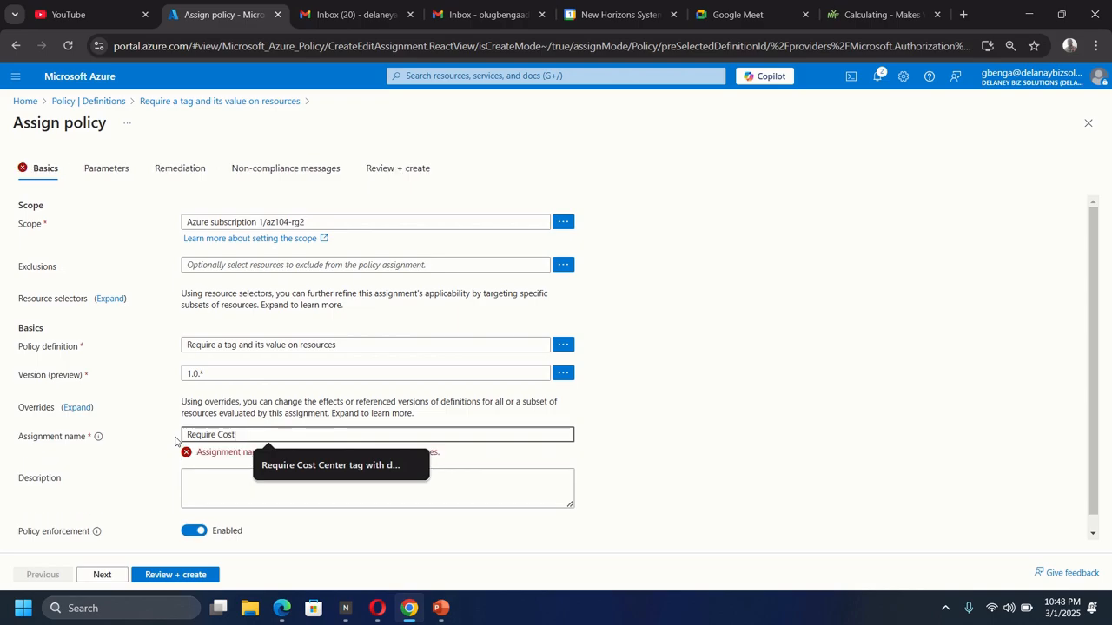
type(" Center")
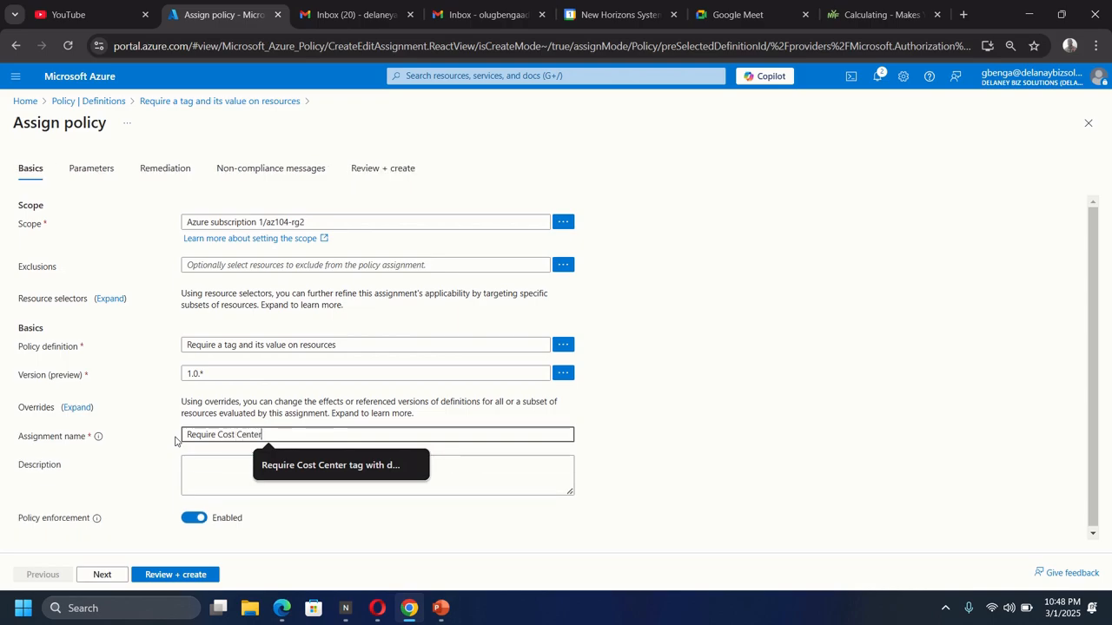
type(" tag with defa")
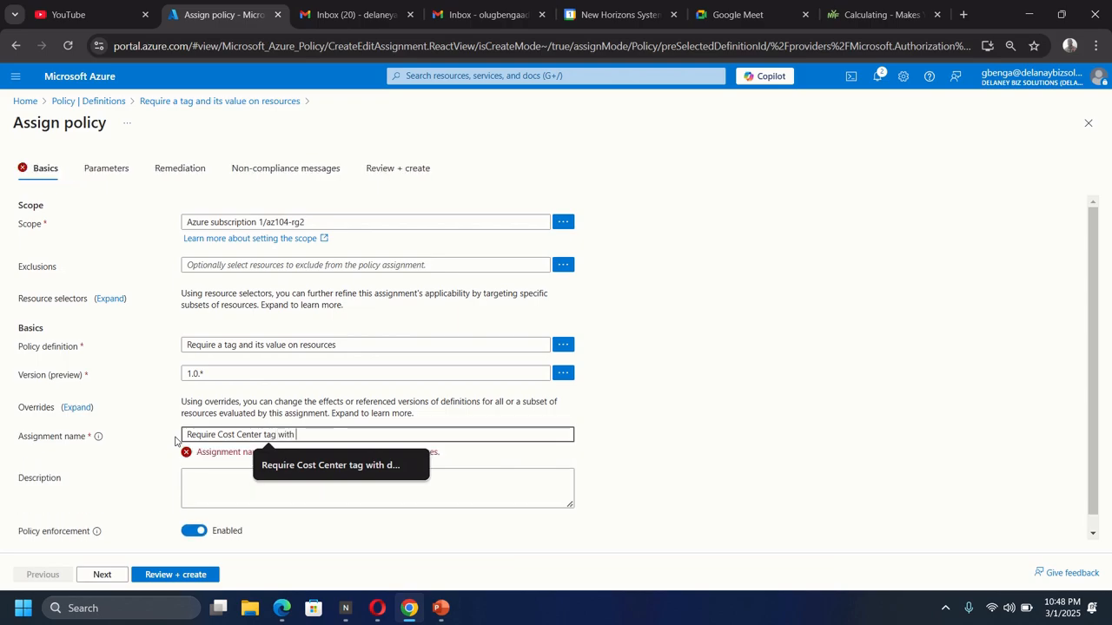
type("ul")
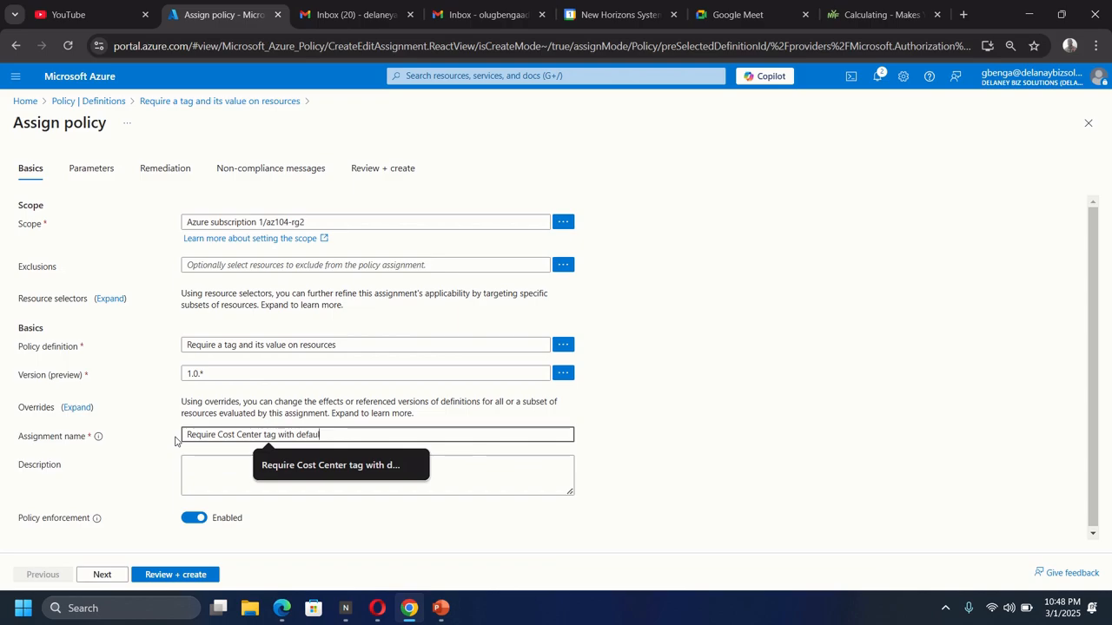
type("t value")
Enter the assignment description "Require Cost Center tag with default value for all resources in the resource group".
left_click(262, 476)
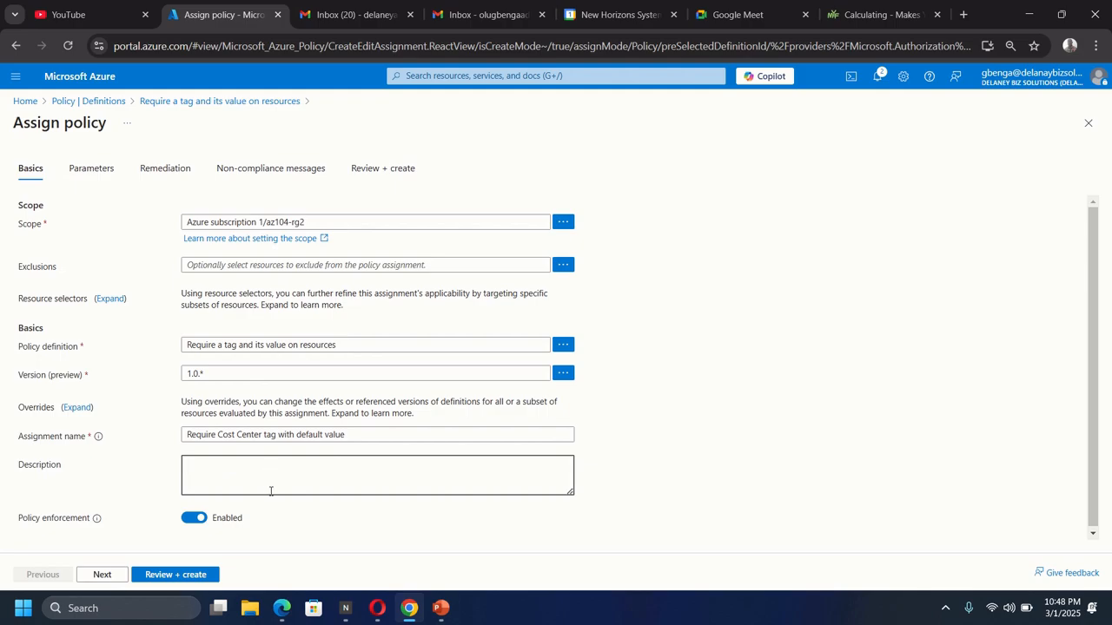
type("Require Cost")
type("Center tag with default")
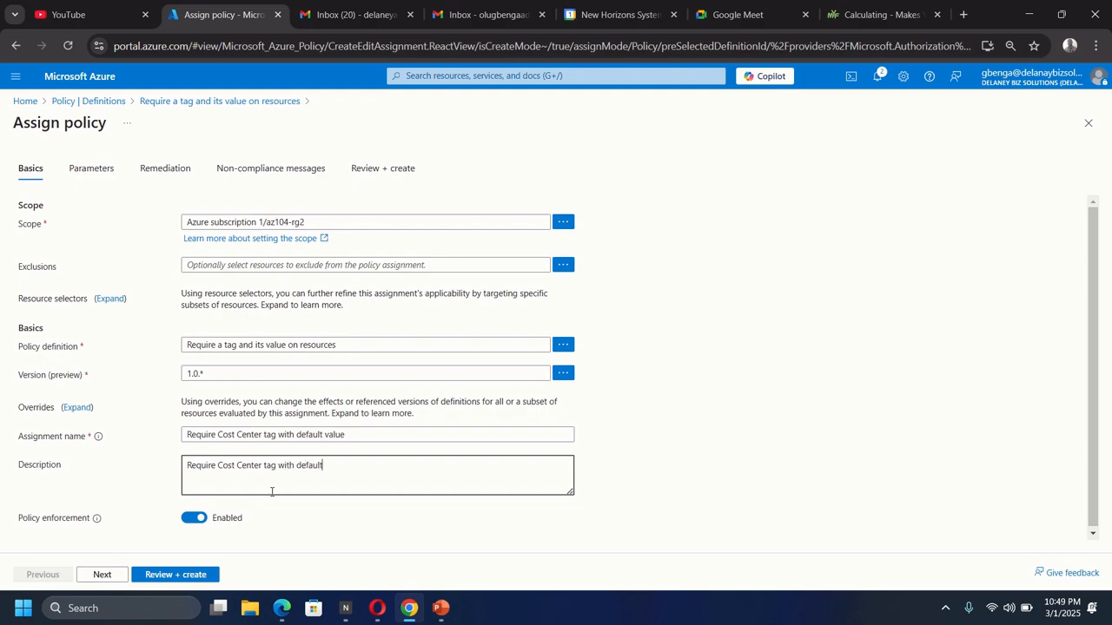
type(" value for all resources in thr resource")
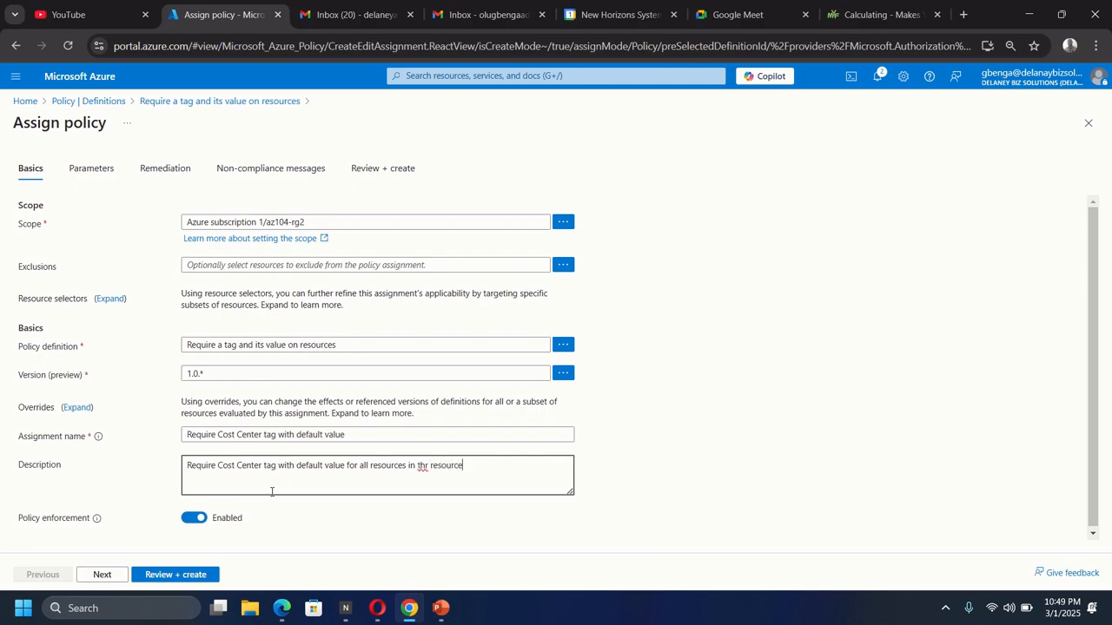
type(" group")
left_click(427, 466)
scroll(132, 507, "down", 2)
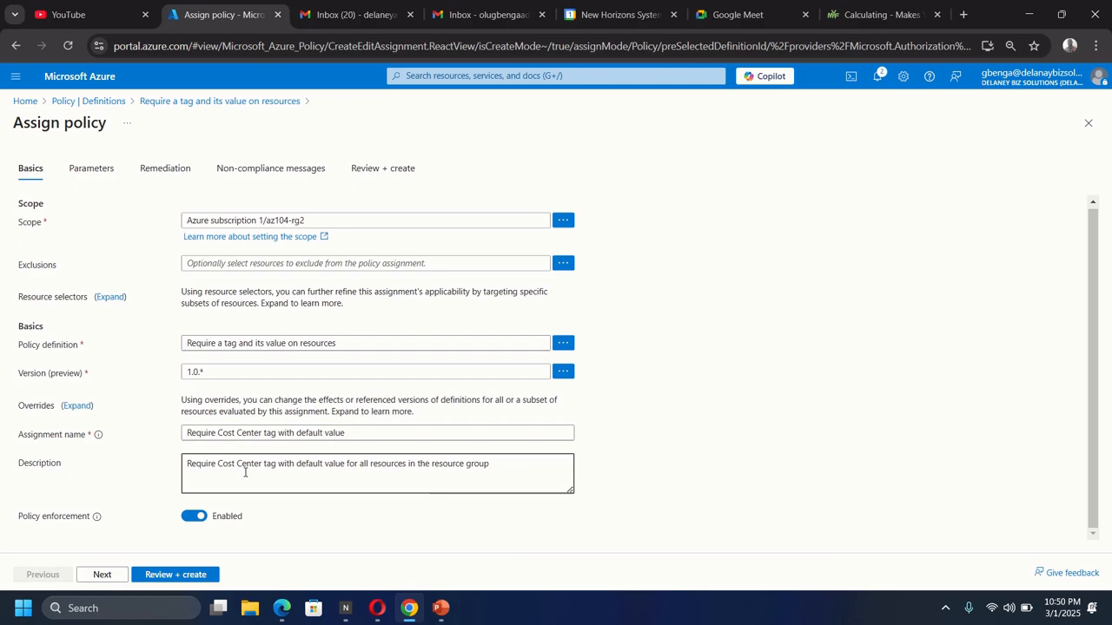
Set the tag name parameter to Cost Center and the tag value to 000, and create the policy assignment.
left_click(106, 573)
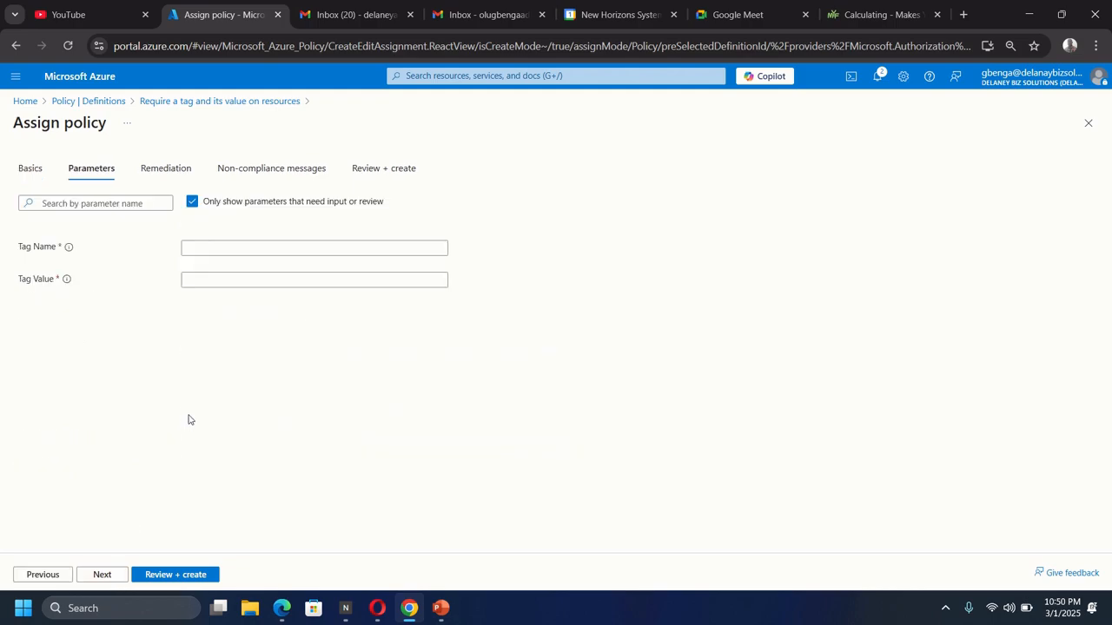
left_click(222, 250)
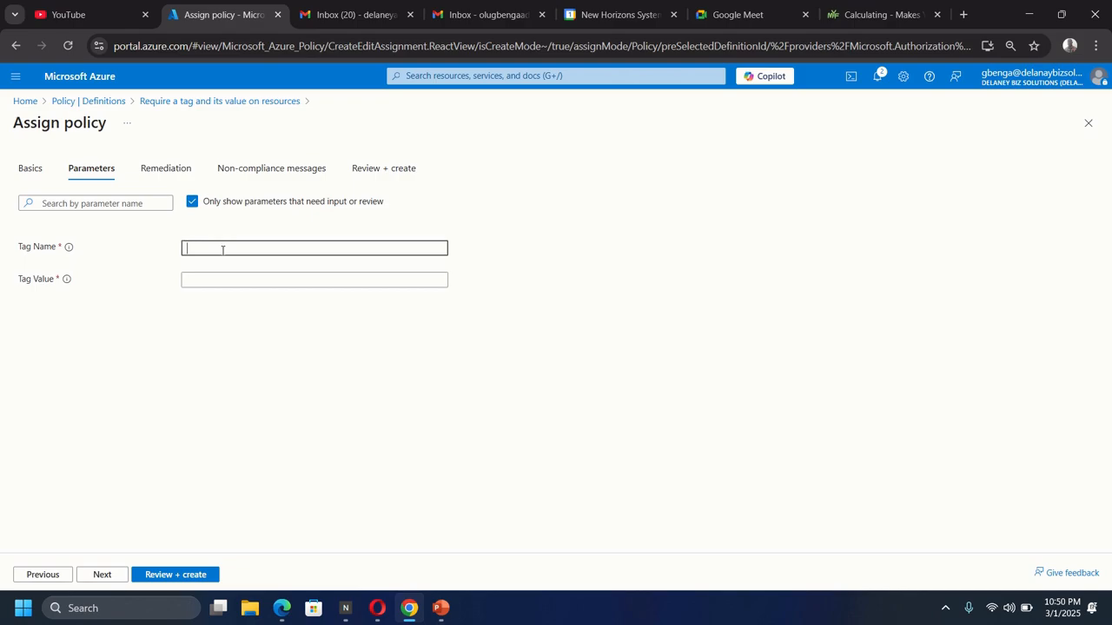
type("Cost Center")
left_click(230, 278)
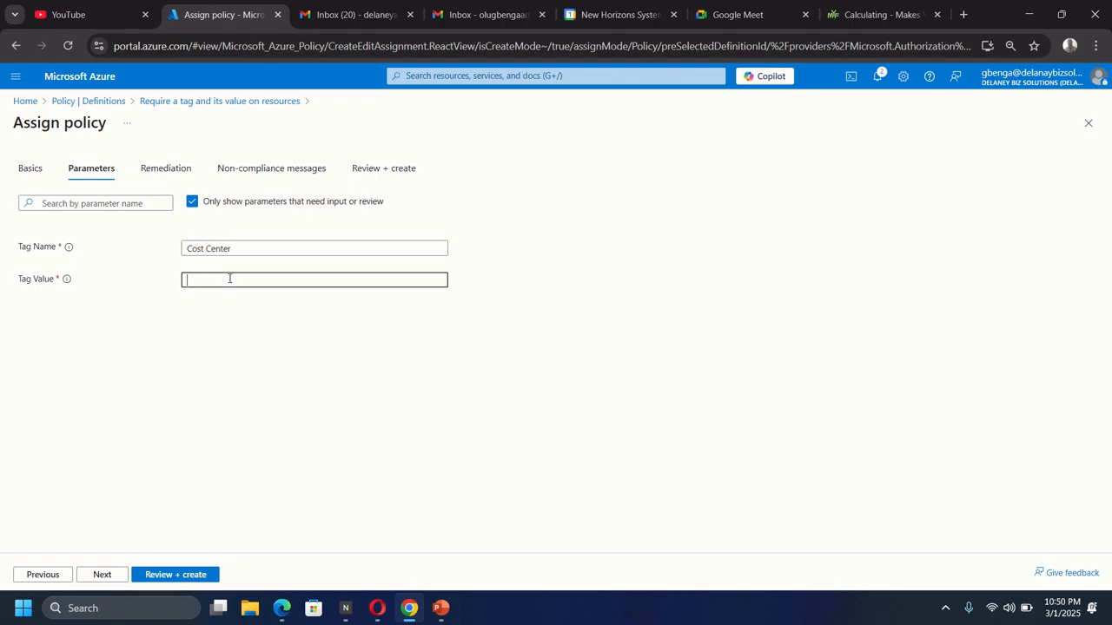
type("000")
left_click(158, 574)
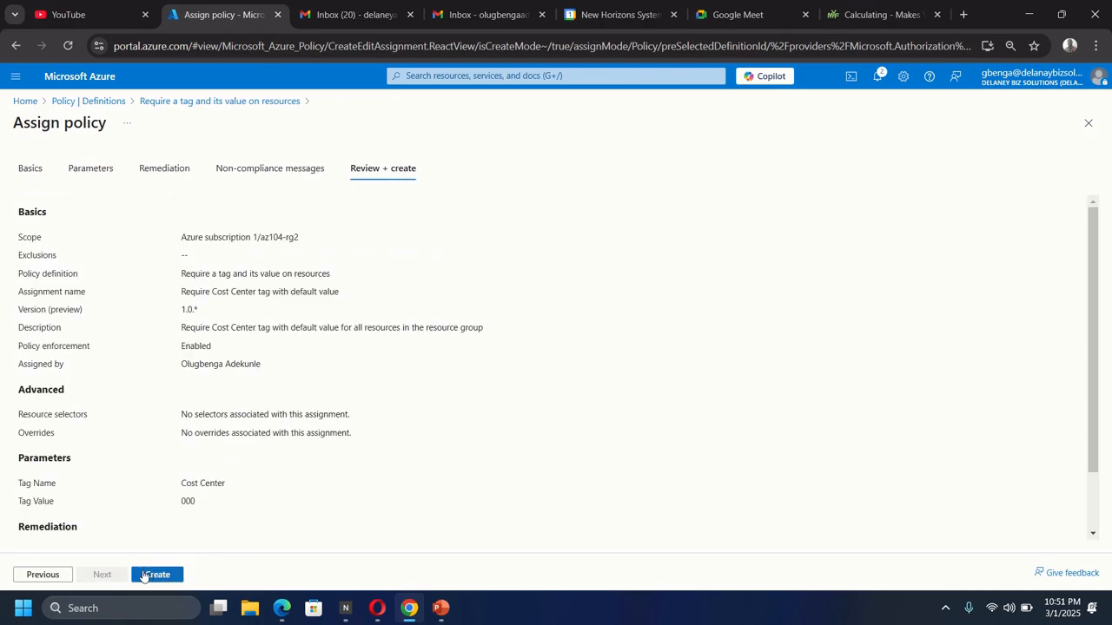
left_click(144, 577)
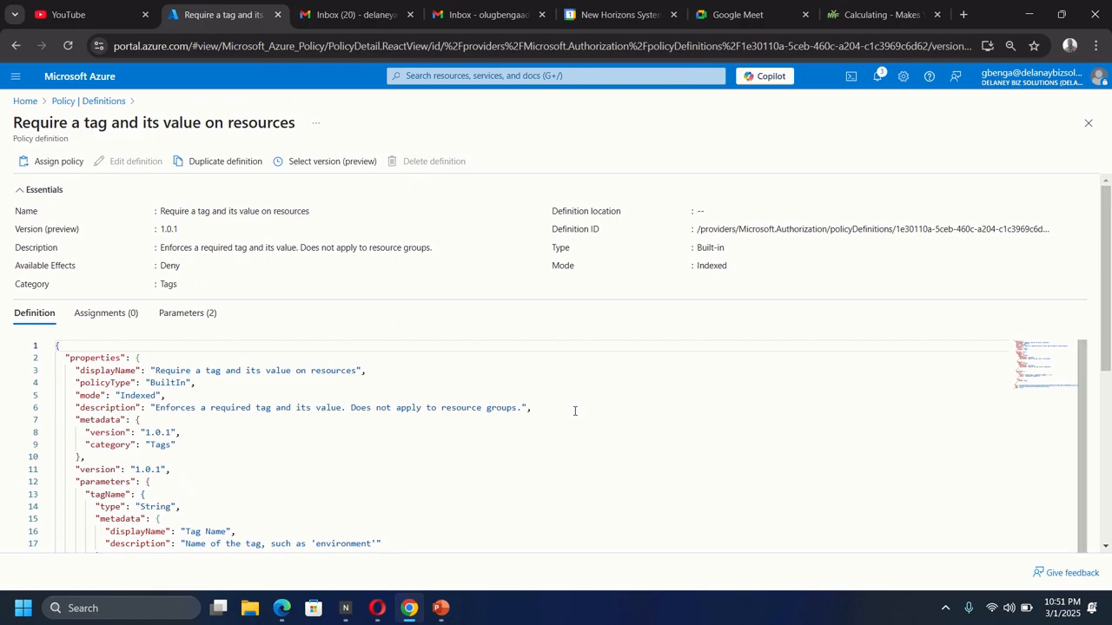
Check the portal notifications for the assignment's creation, and view the list of policy assignments.
left_click(879, 75)
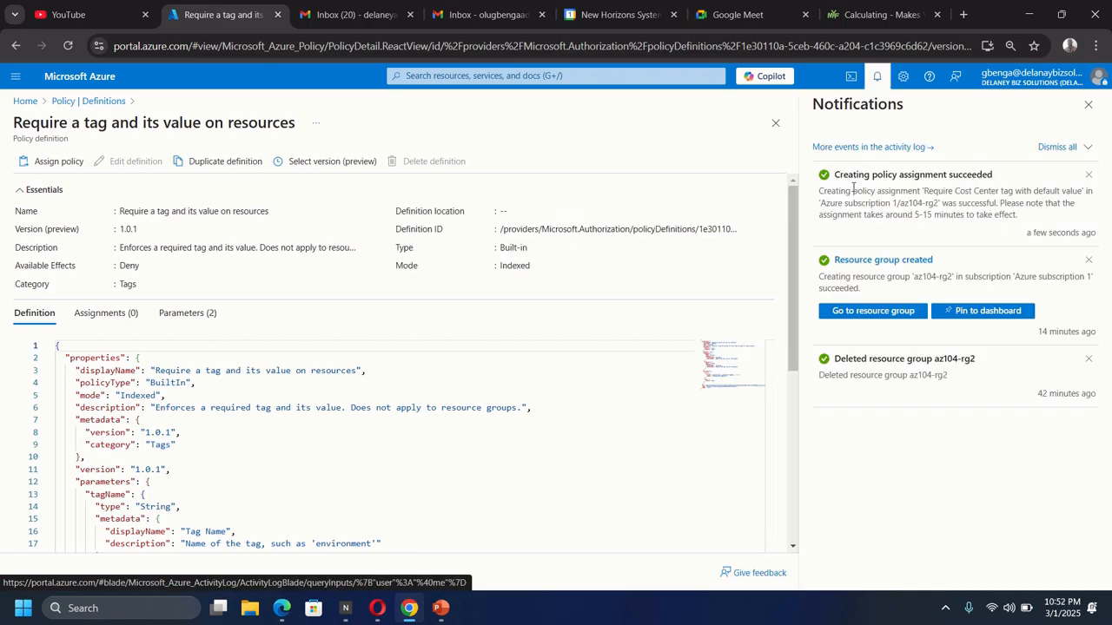
left_click(1088, 105)
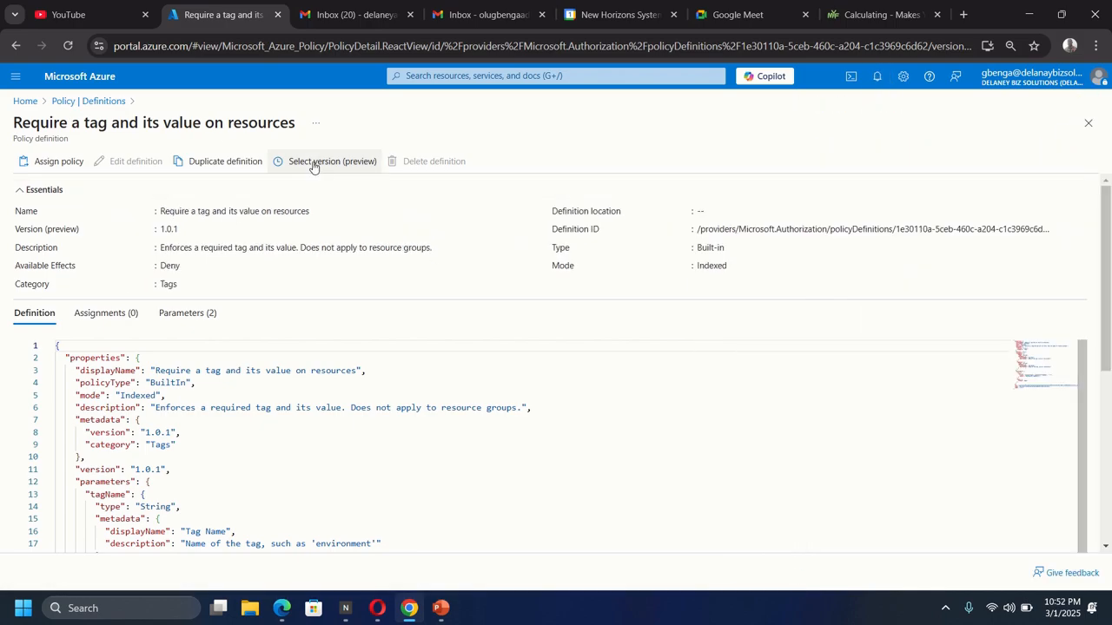
left_click(87, 101)
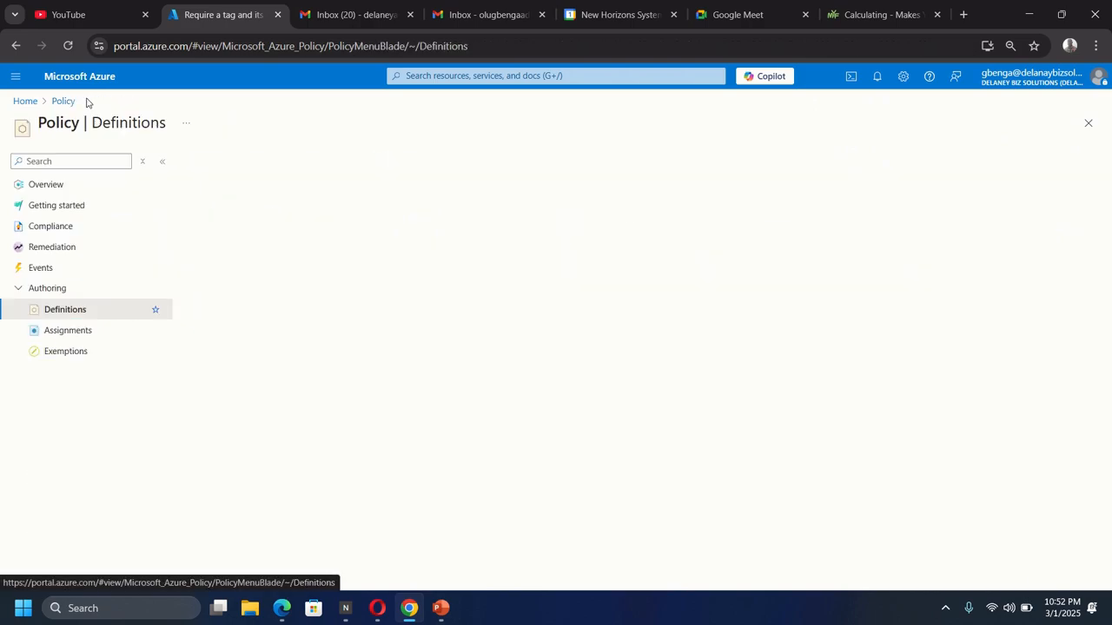
left_click(75, 336)
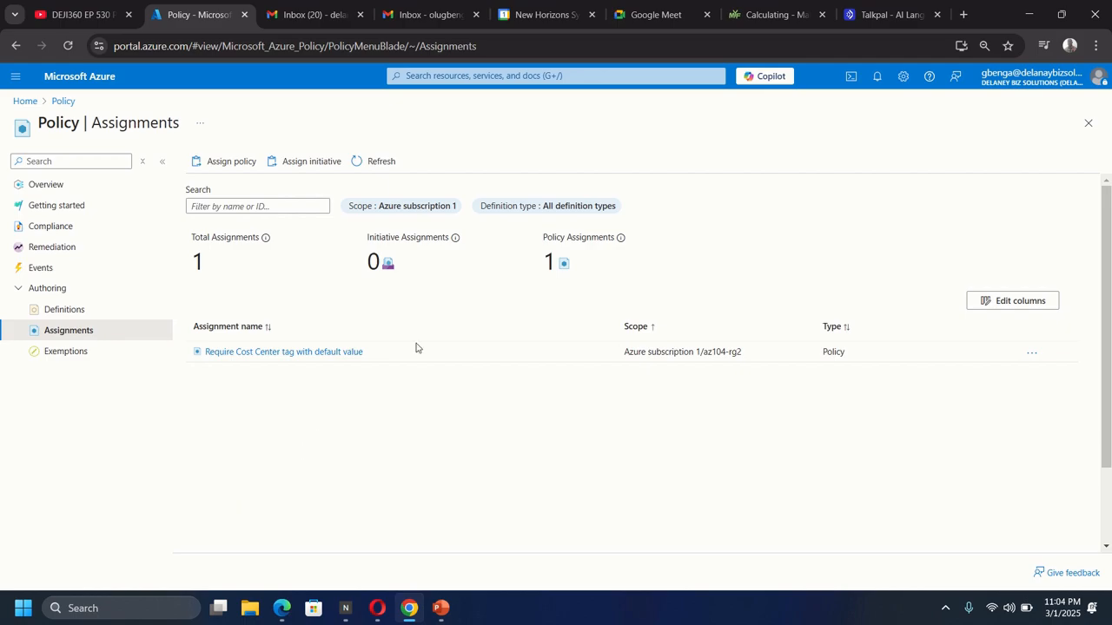
Search the portal for the Storage accounts service and start creating a new storage account.
left_click(442, 77)
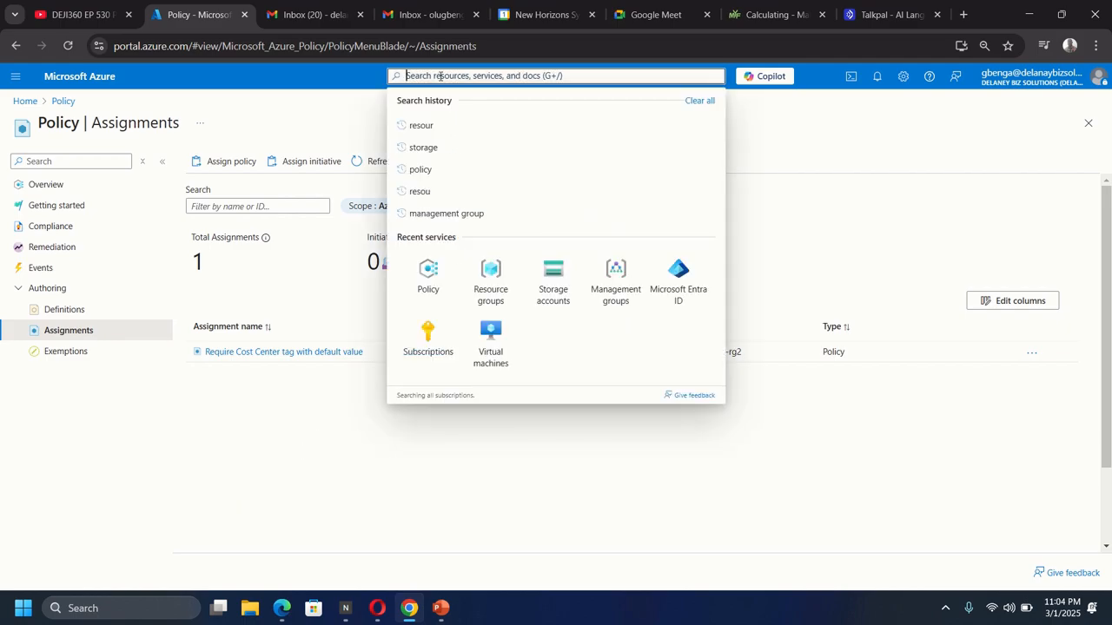
type("sto")
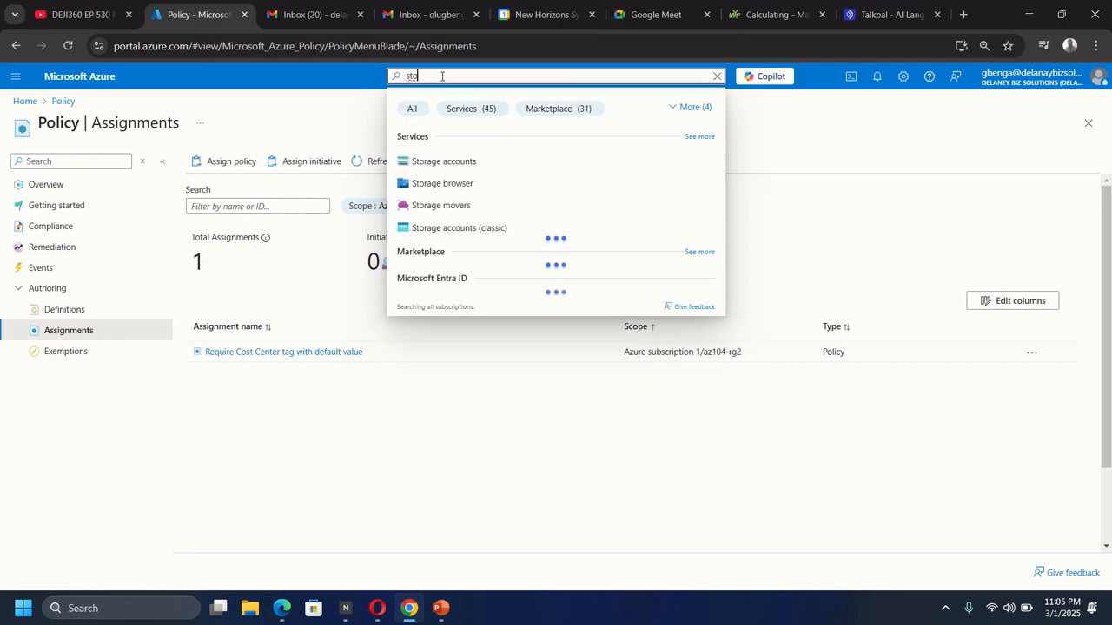
type("rate")
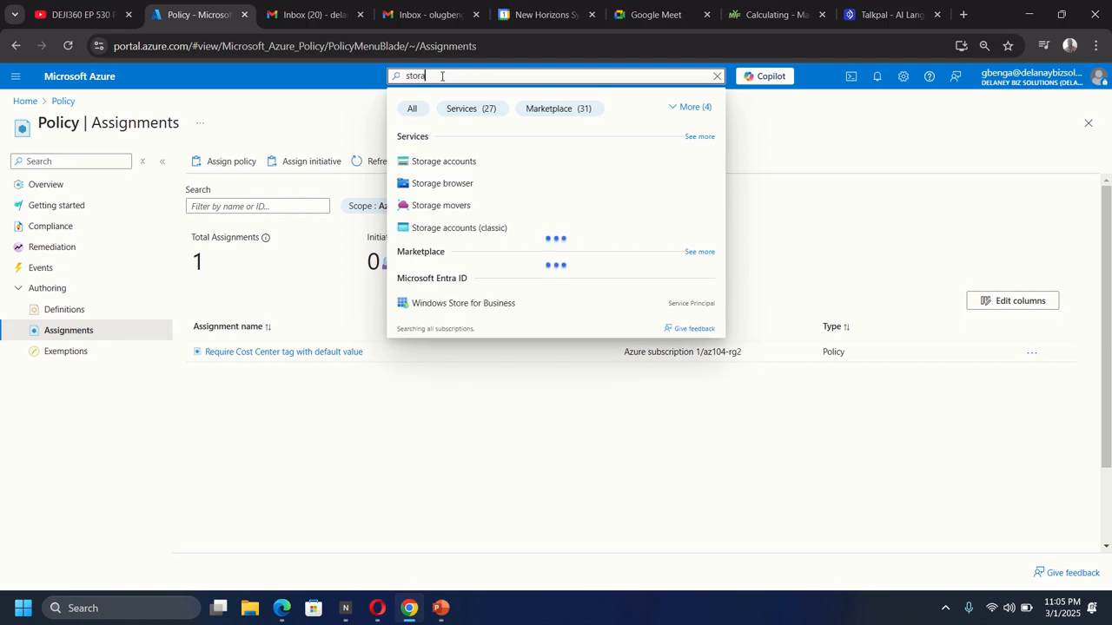
left_click(445, 162)
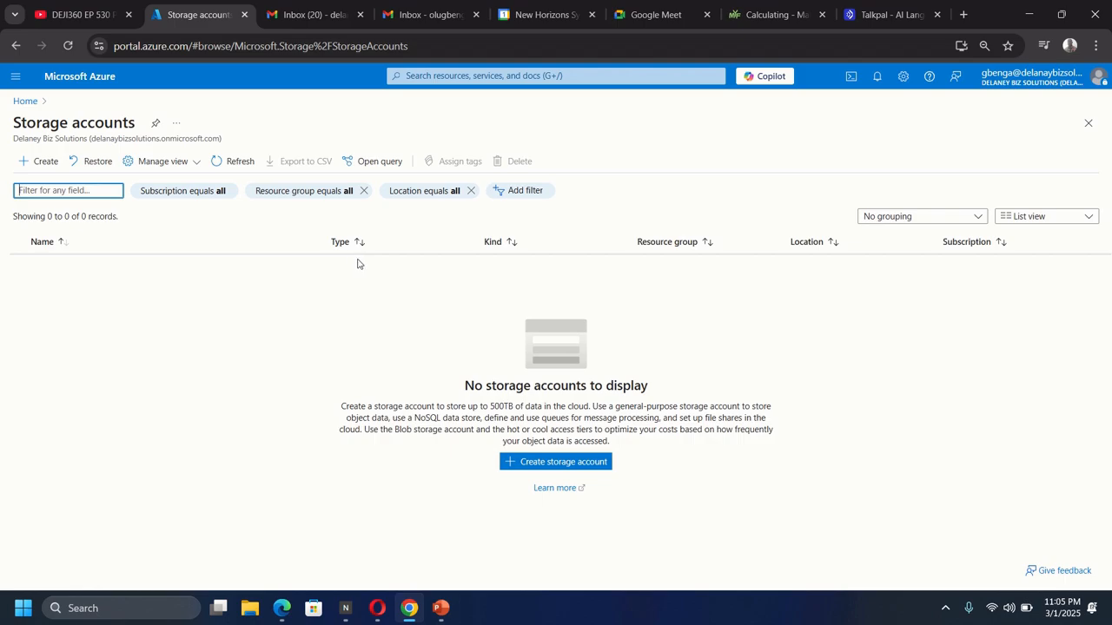
left_click(40, 164)
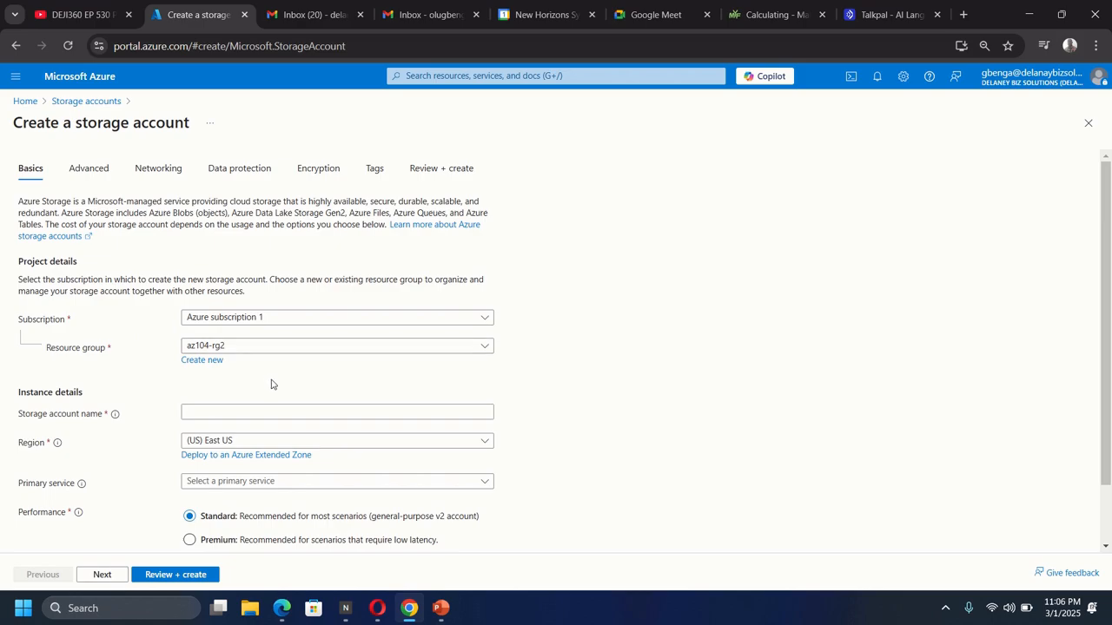
Name the new storage account 1759storageaccount.
scroll(272, 384, "down", 1)
left_click(216, 345)
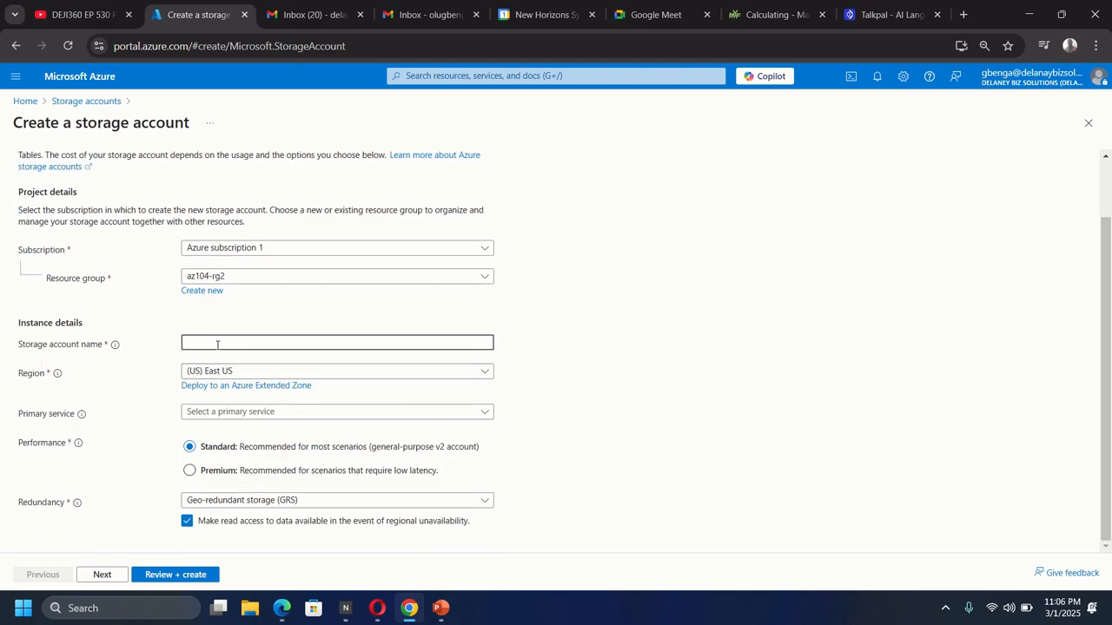
type("1759s")
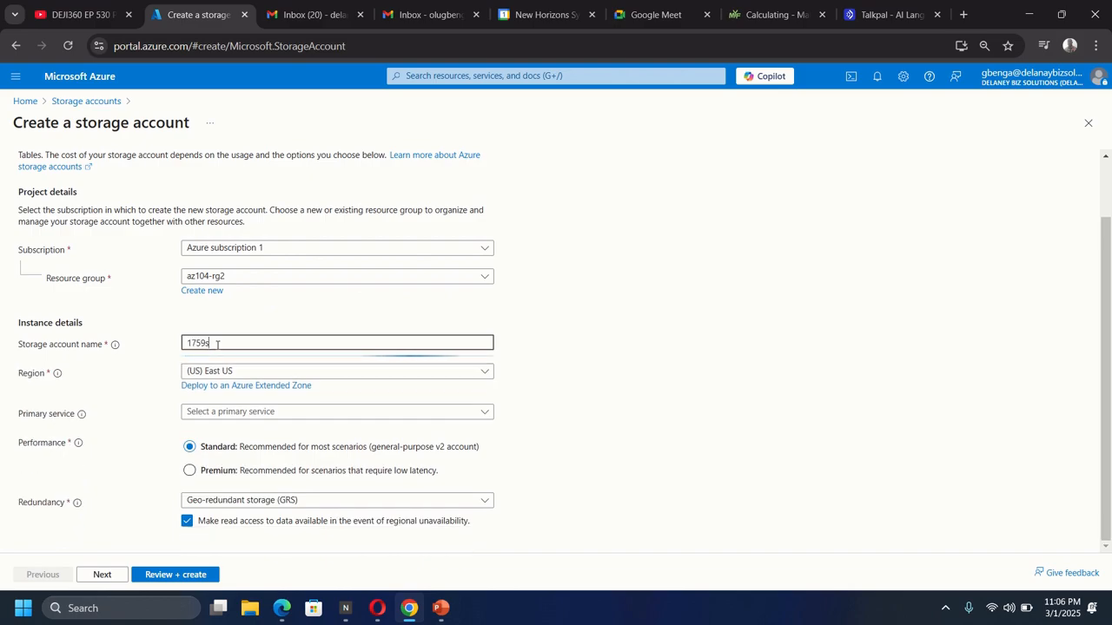
type("torageaccount")
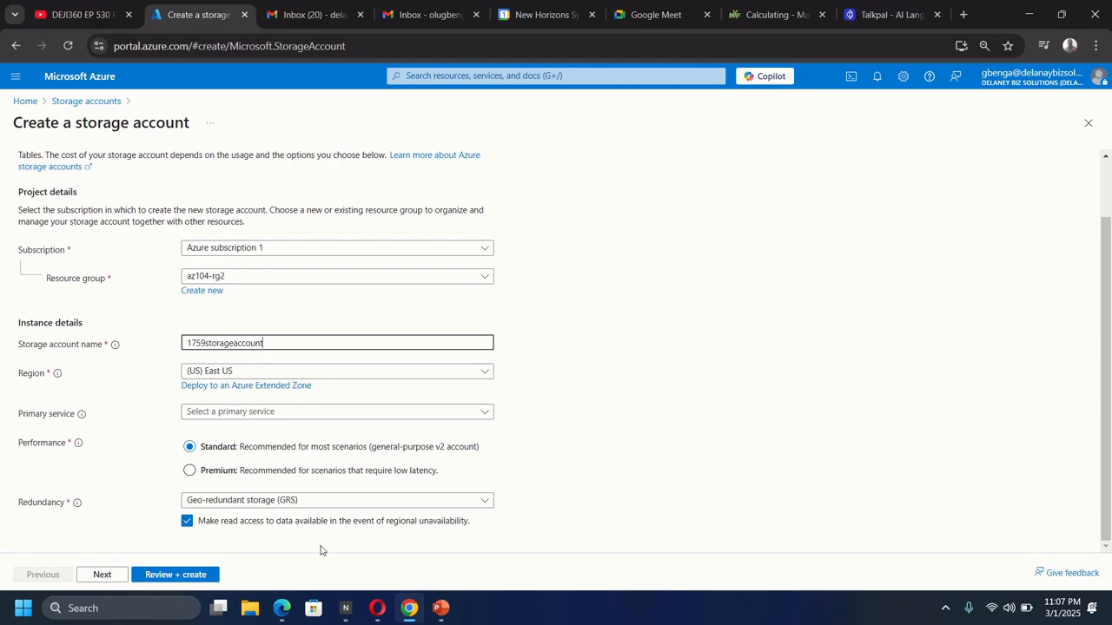
Submit the storage account configuration for review and examine the validation error details.
left_click(169, 576)
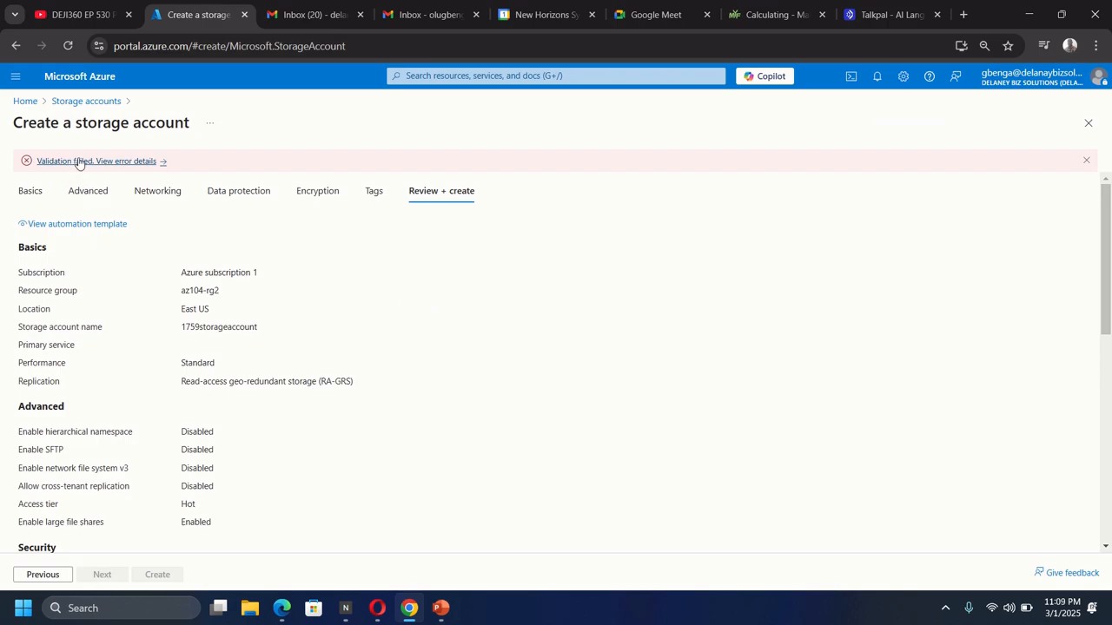
left_click(131, 162)
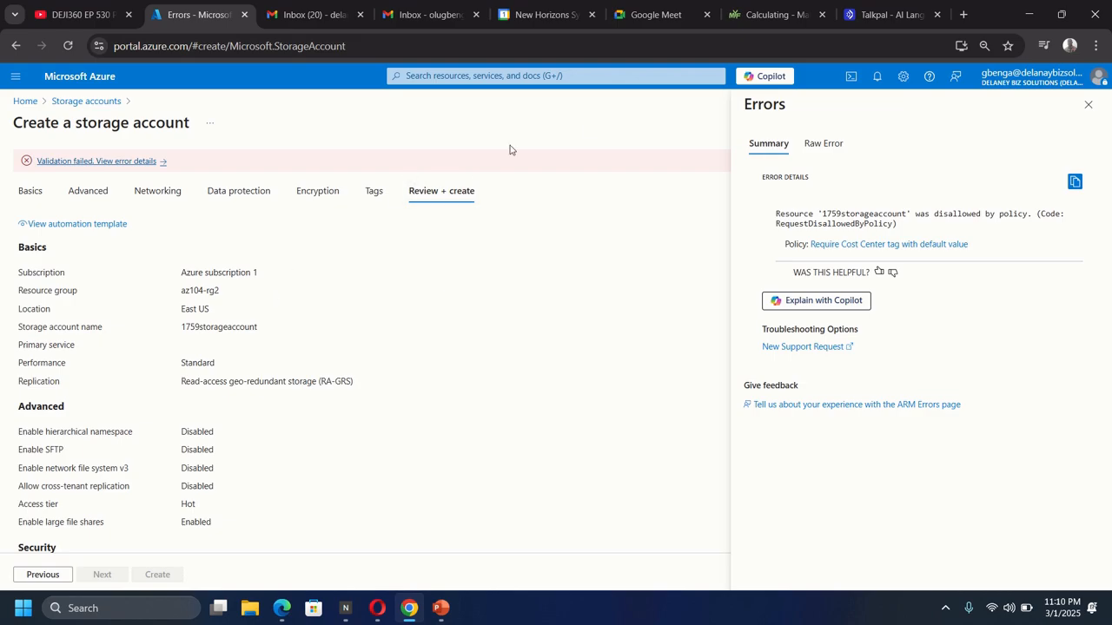
left_click(1088, 104)
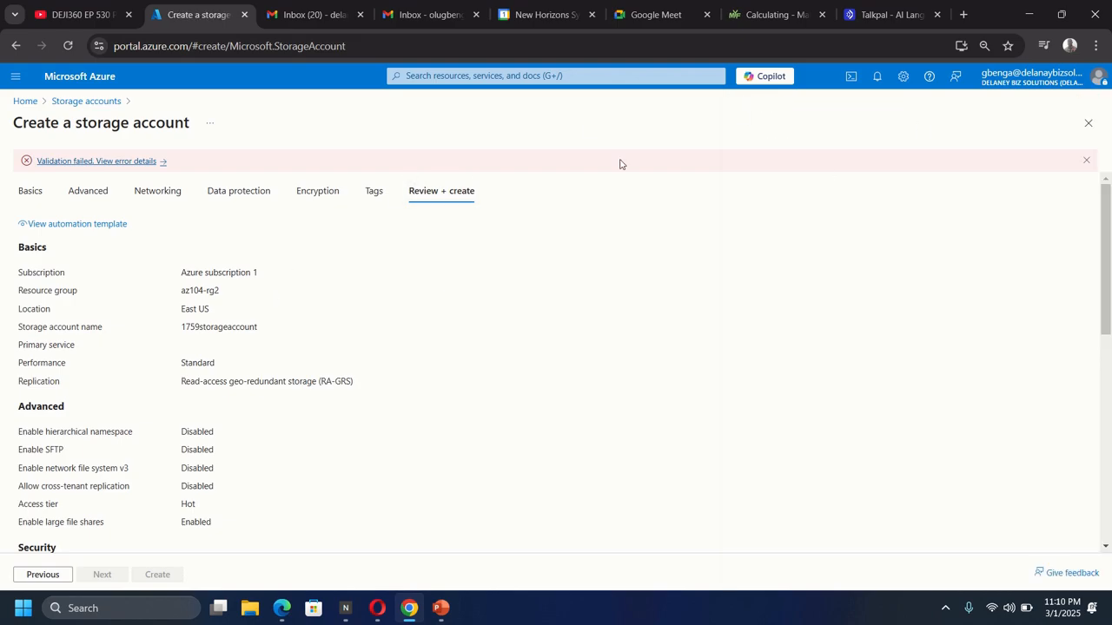
Open the Policy service's assignments, delete the "Require Cost Center tag with default value" assignment, and refresh the page.
left_click(498, 76)
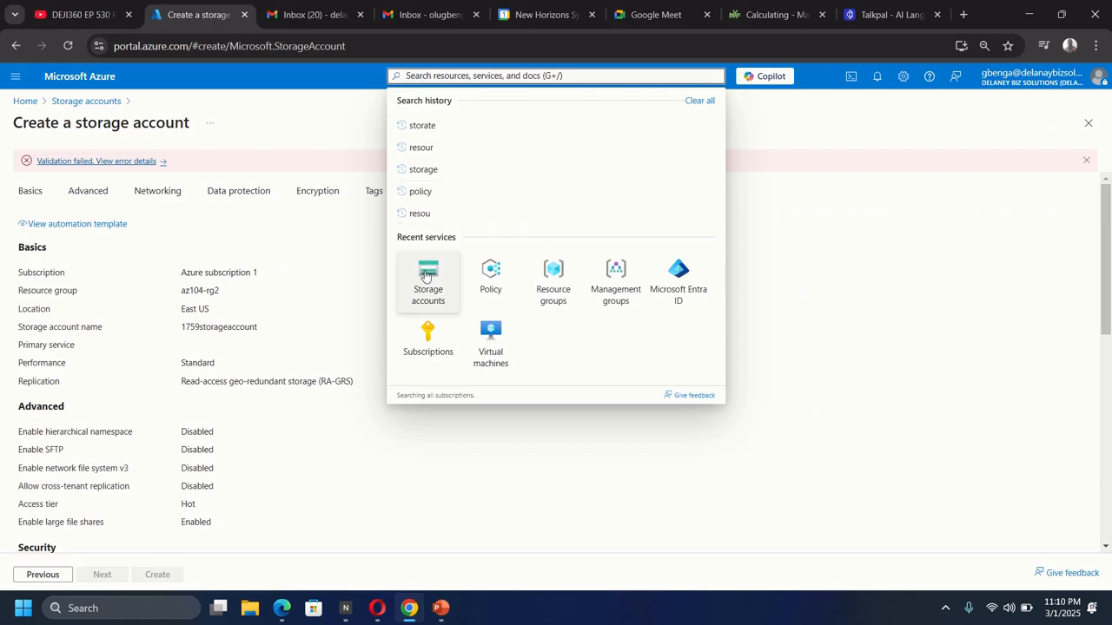
left_click(497, 299)
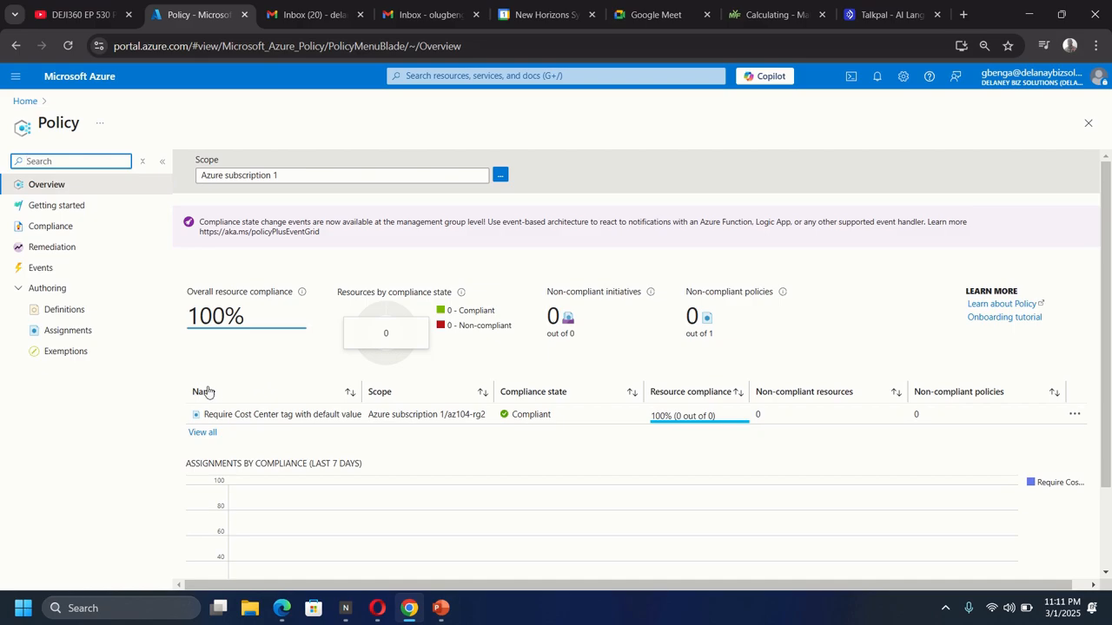
left_click(63, 335)
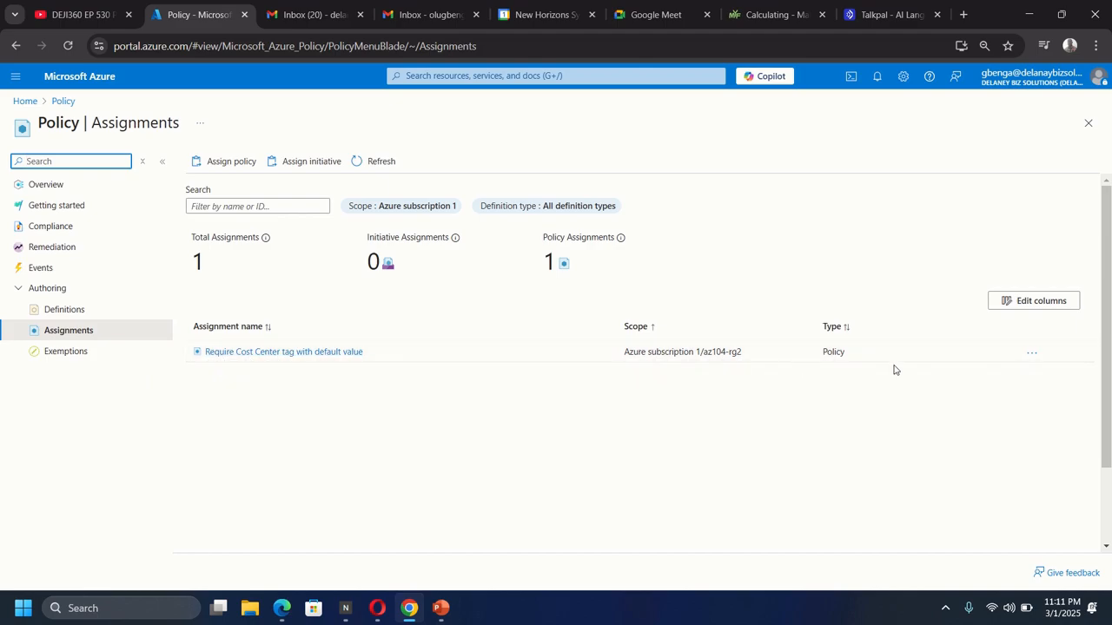
left_click(1033, 355)
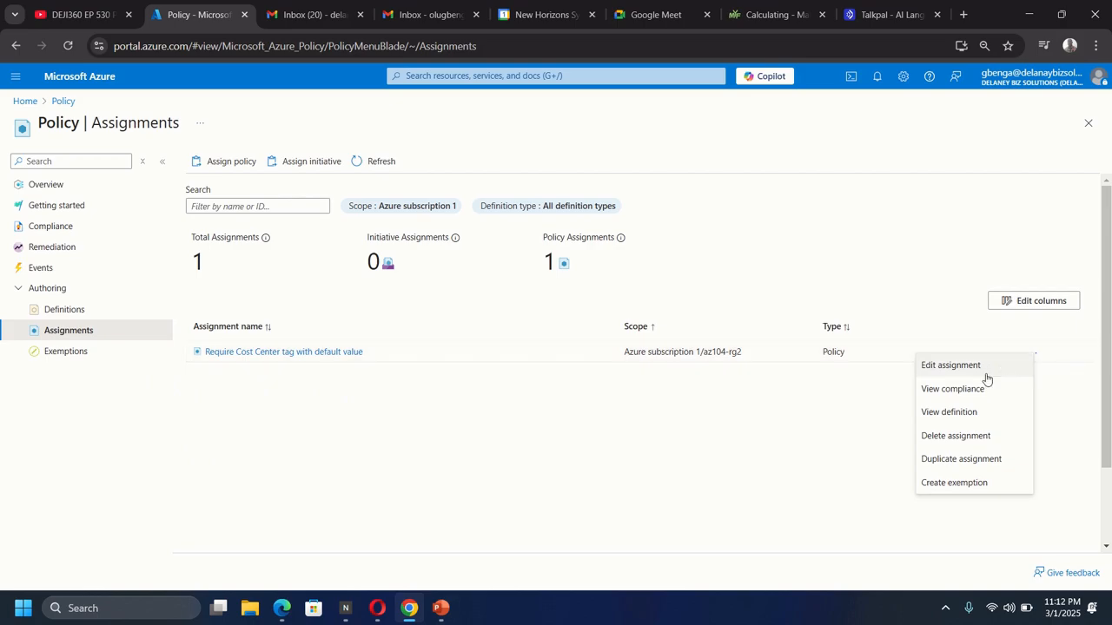
left_click(955, 436)
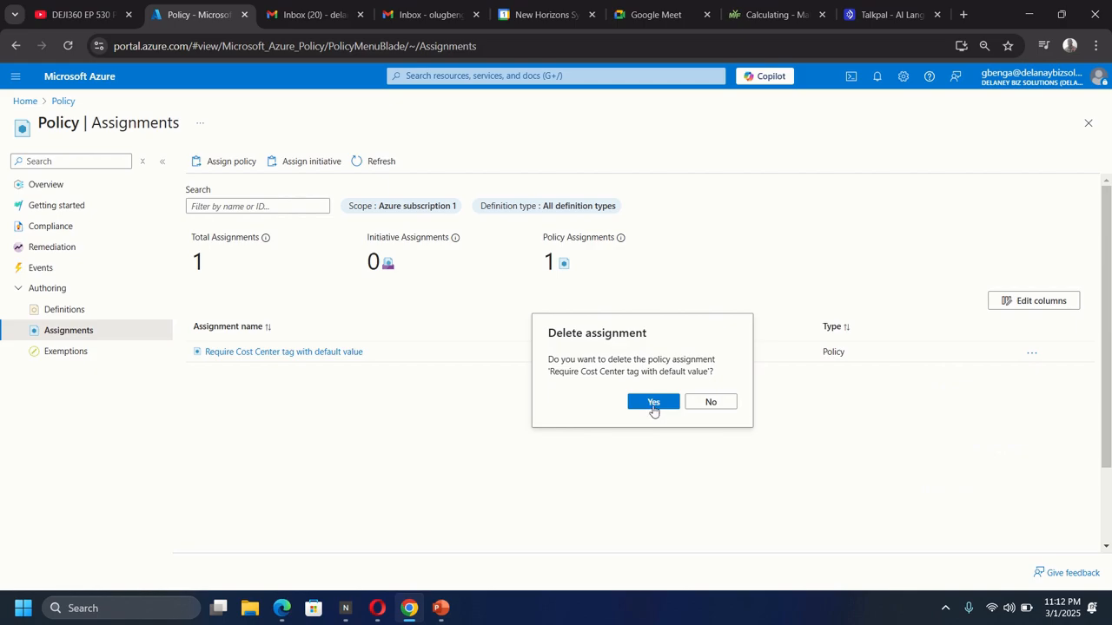
left_click(653, 402)
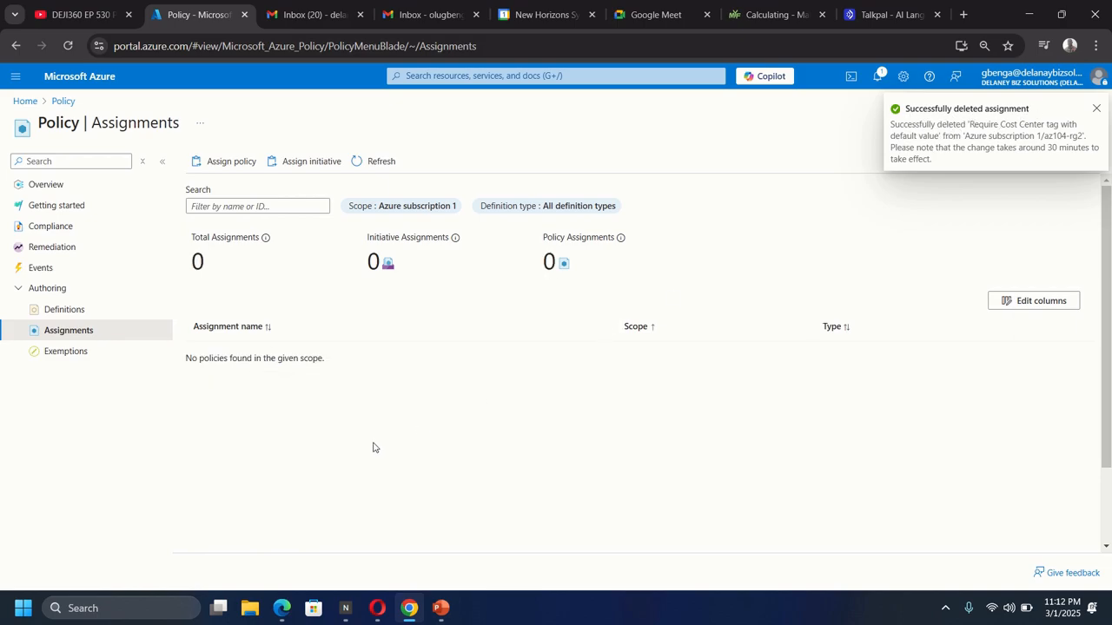
left_click(70, 47)
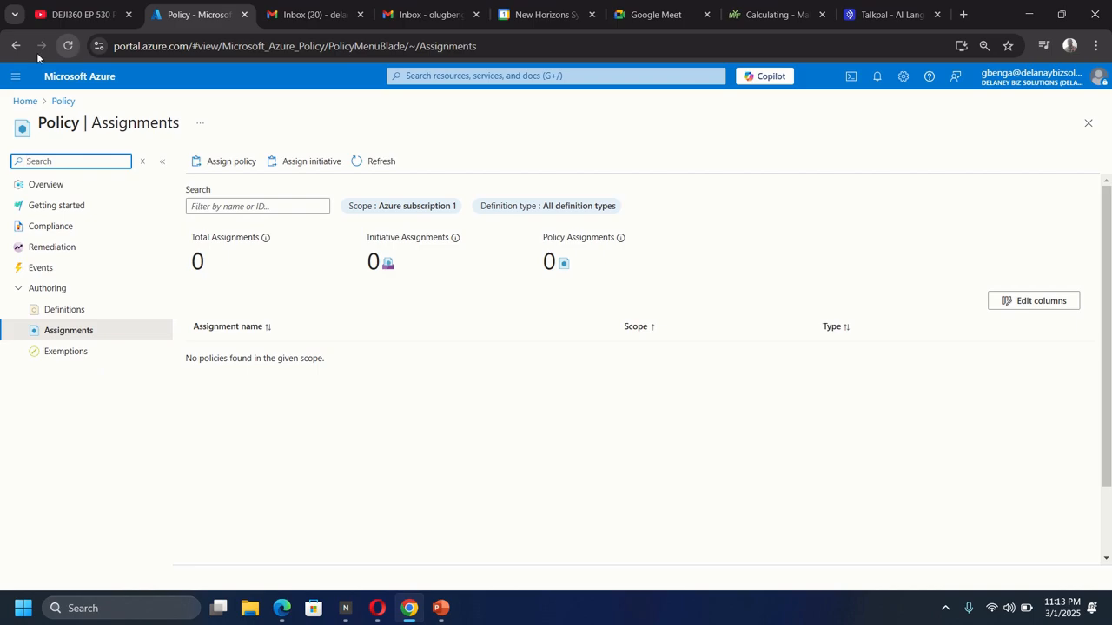
Search the policy definitions for "inherit a tag" and open "Inherit a tag from the resource group if missing".
left_click(78, 319)
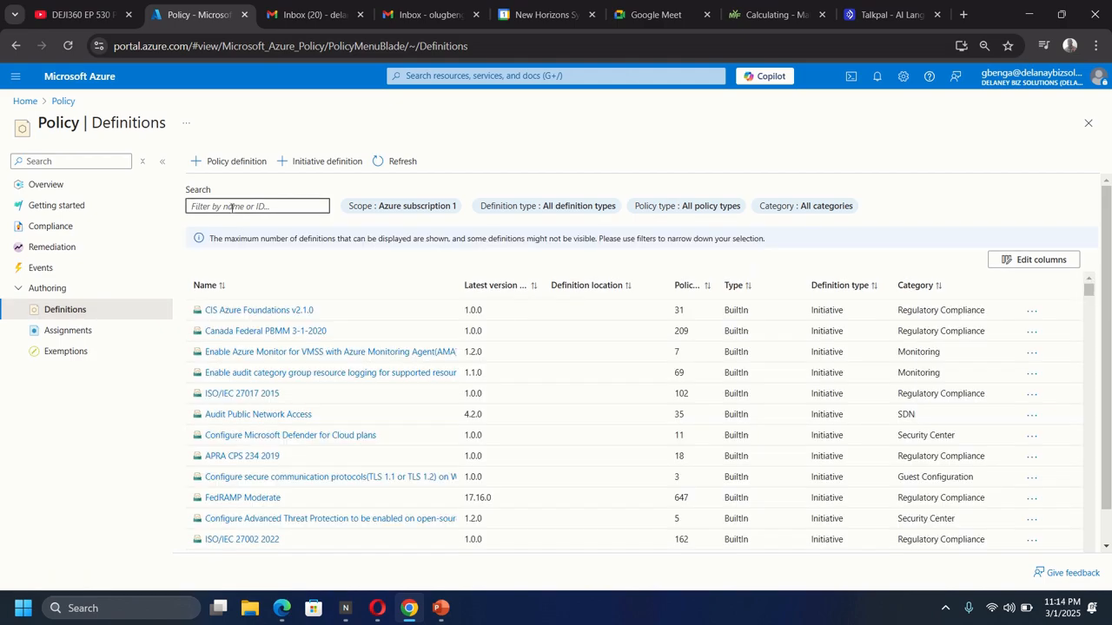
type("inherit a ")
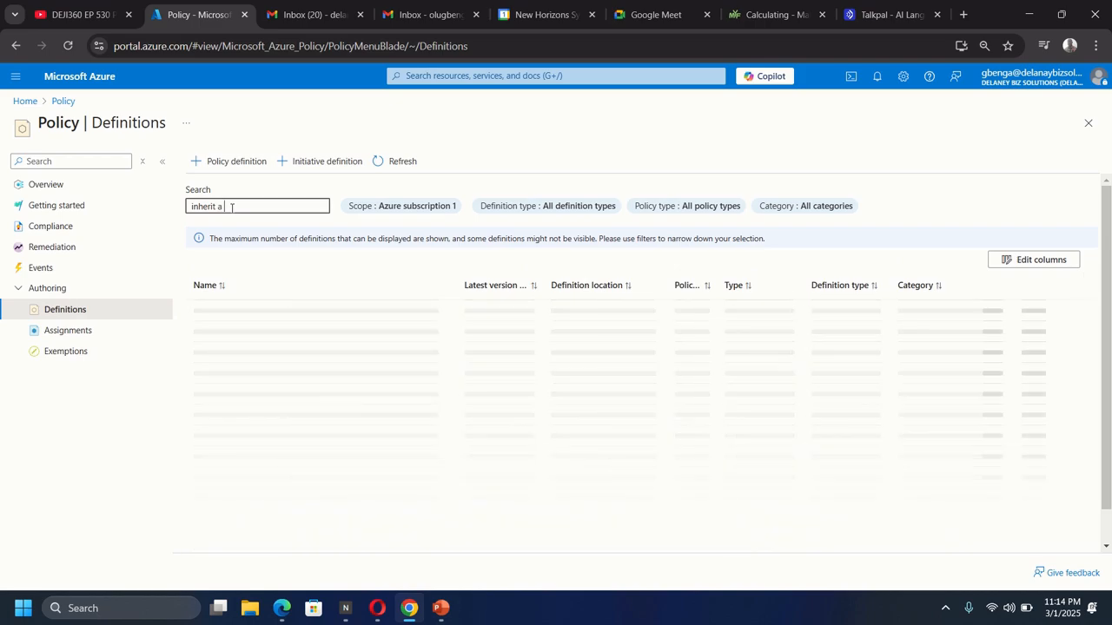
type("tag")
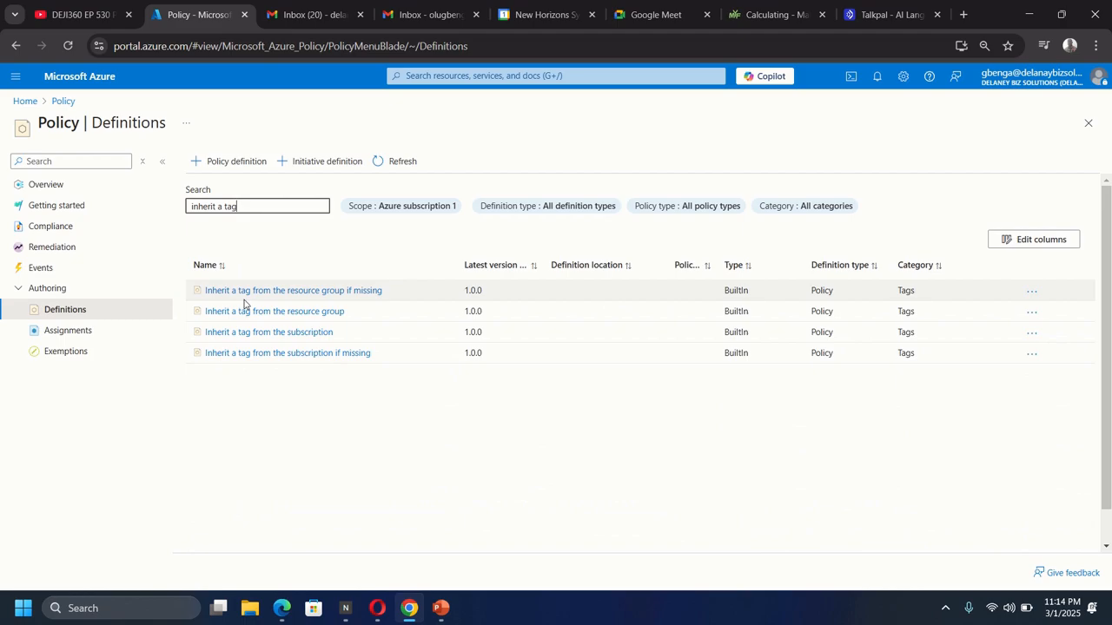
left_click(343, 293)
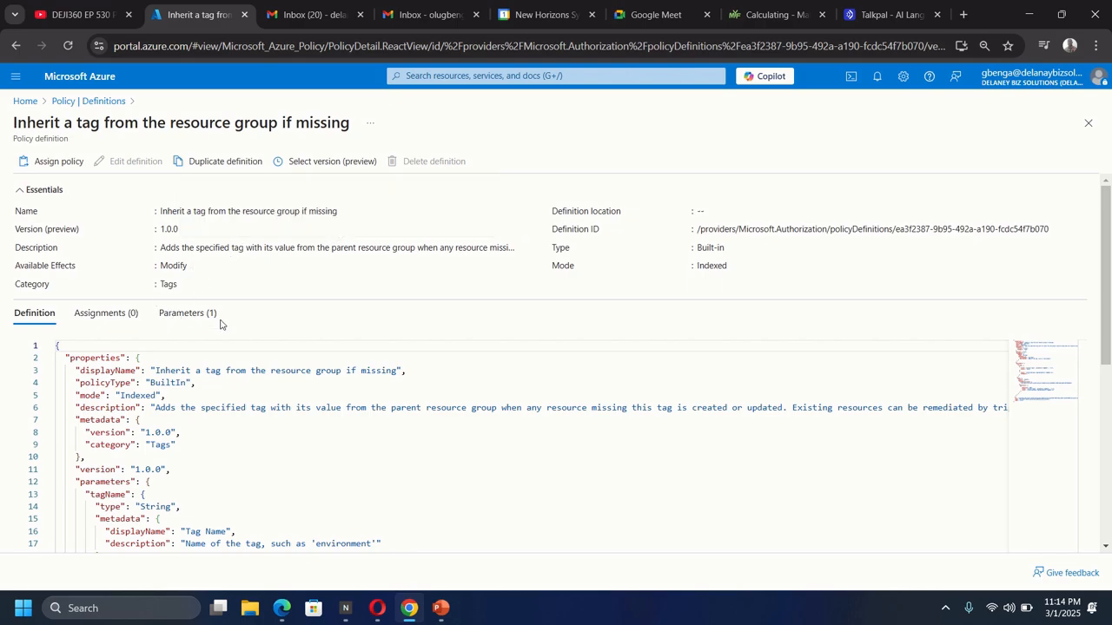
Start assigning the policy and set its scope to resource group az104-rg2 in Azure subscription 1.
left_click(58, 170)
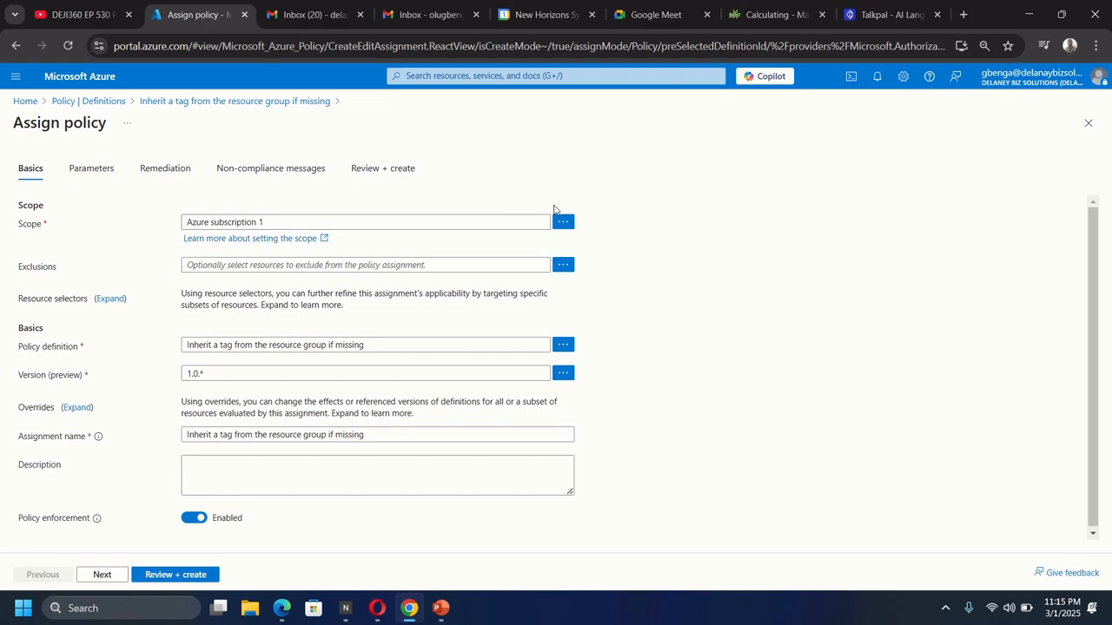
left_click(563, 223)
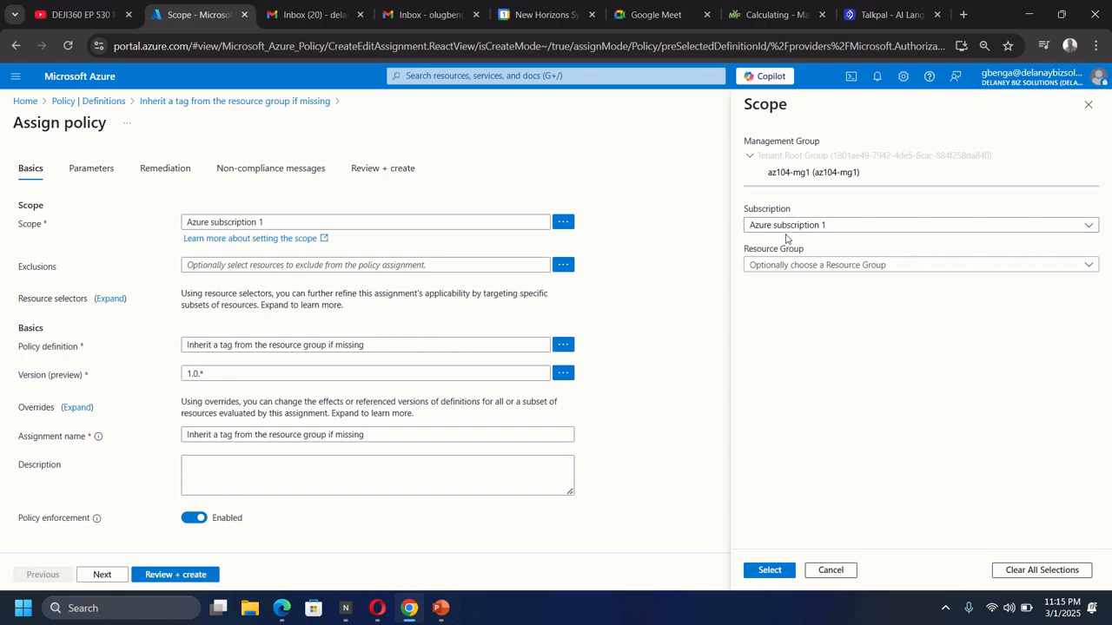
left_click(782, 266)
left_click(769, 310)
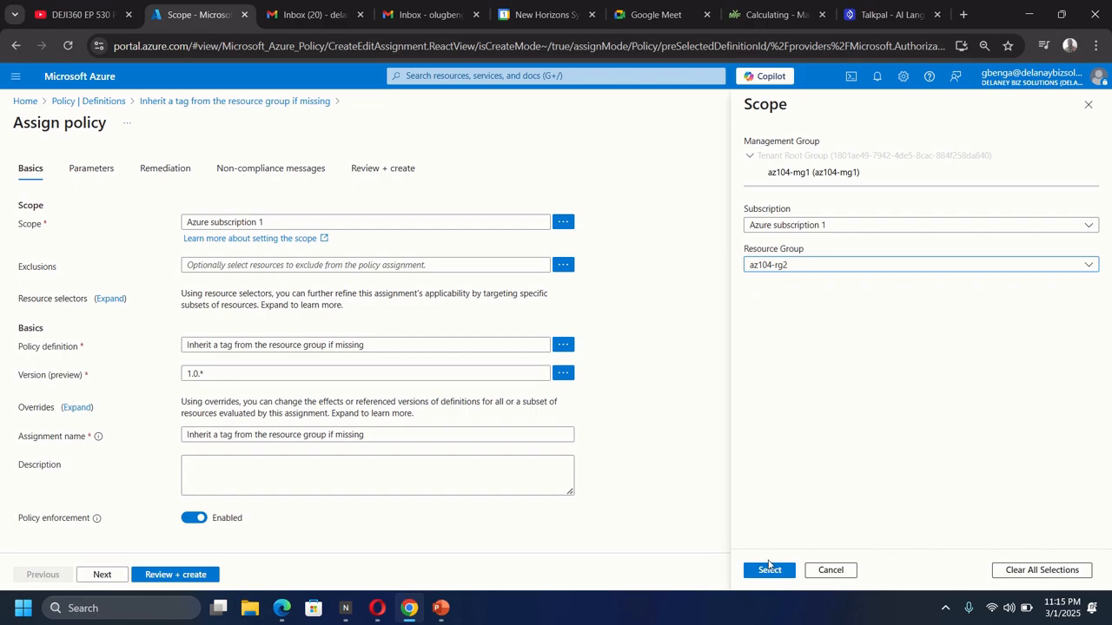
left_click(770, 571)
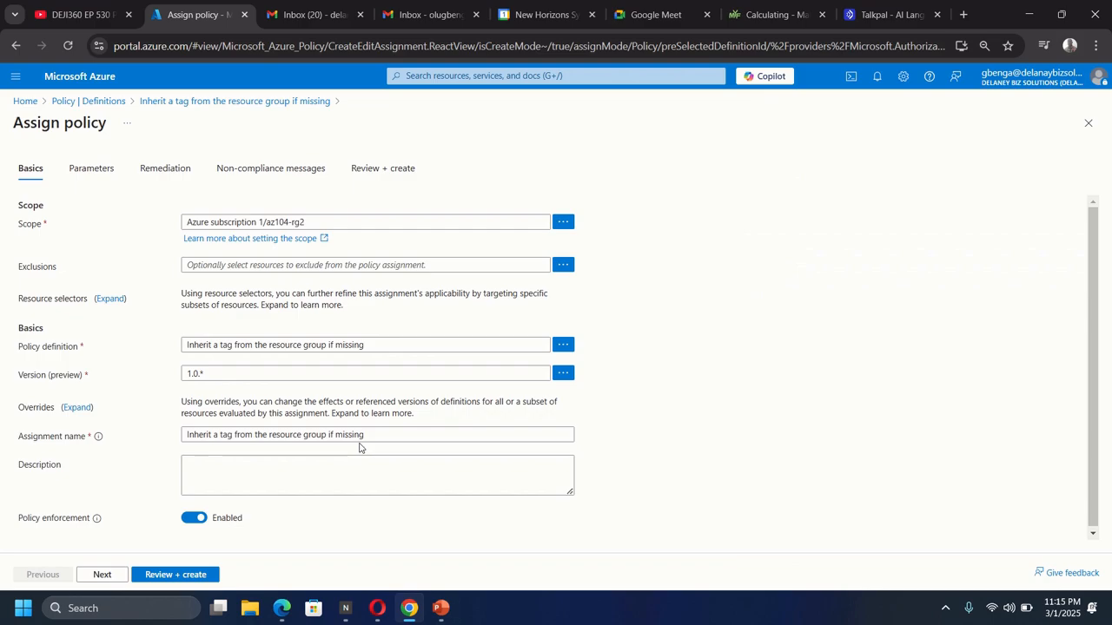
Set the assignment name to "Inherit the Cost Center tag and its default value 000 from the resource group if missing".
left_click(385, 432)
left_click_drag(380, 434, 173, 440)
left_click(170, 440)
left_click_drag(382, 434, 126, 424)
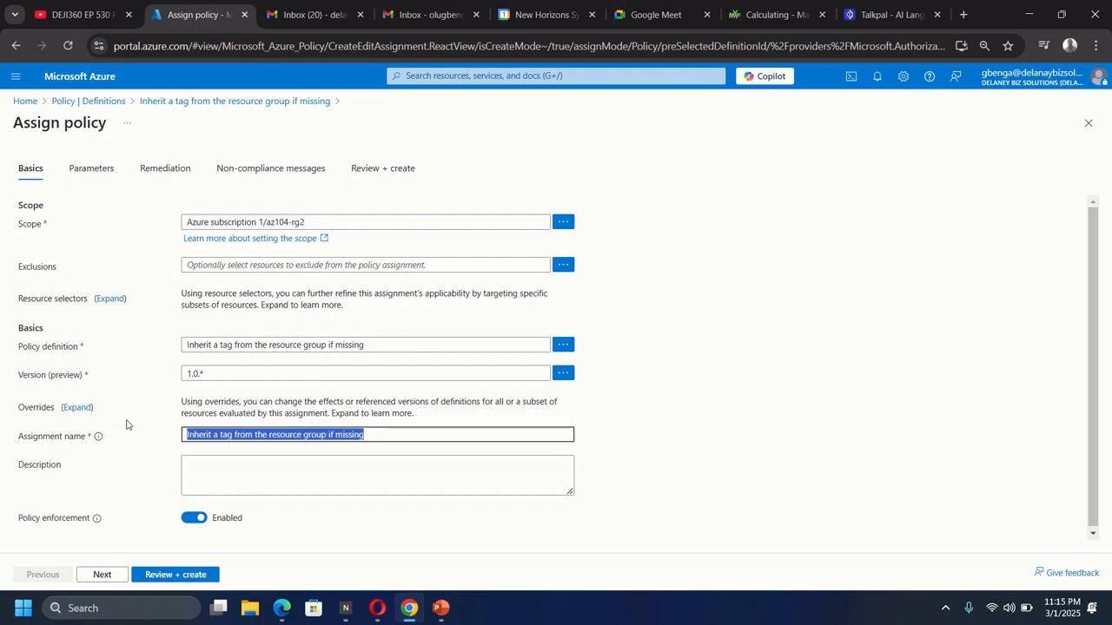
type("In")
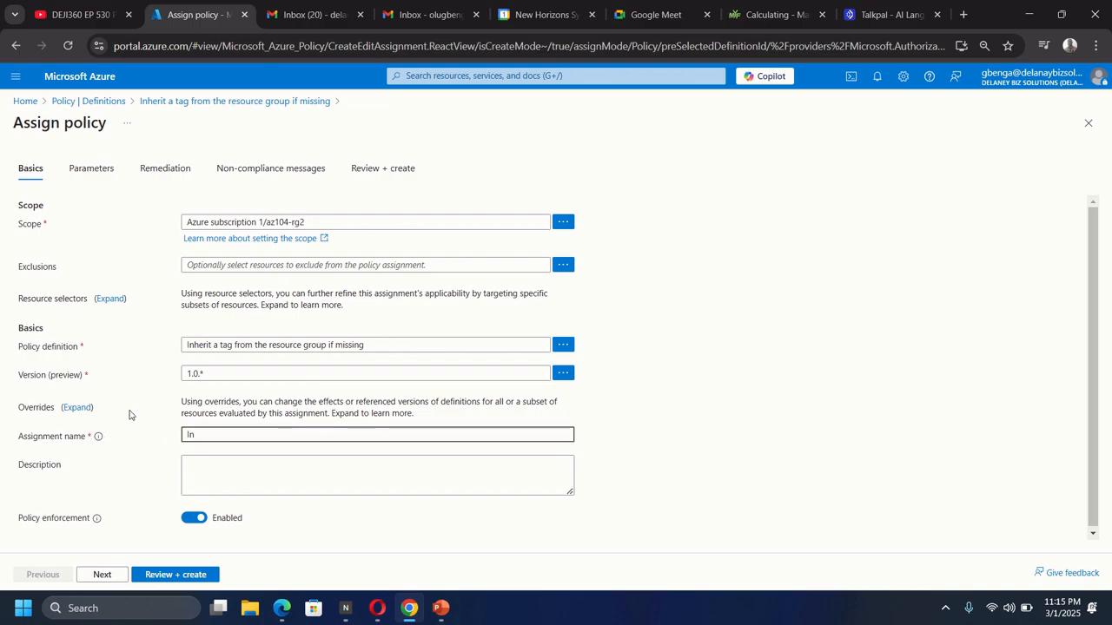
type("herit")
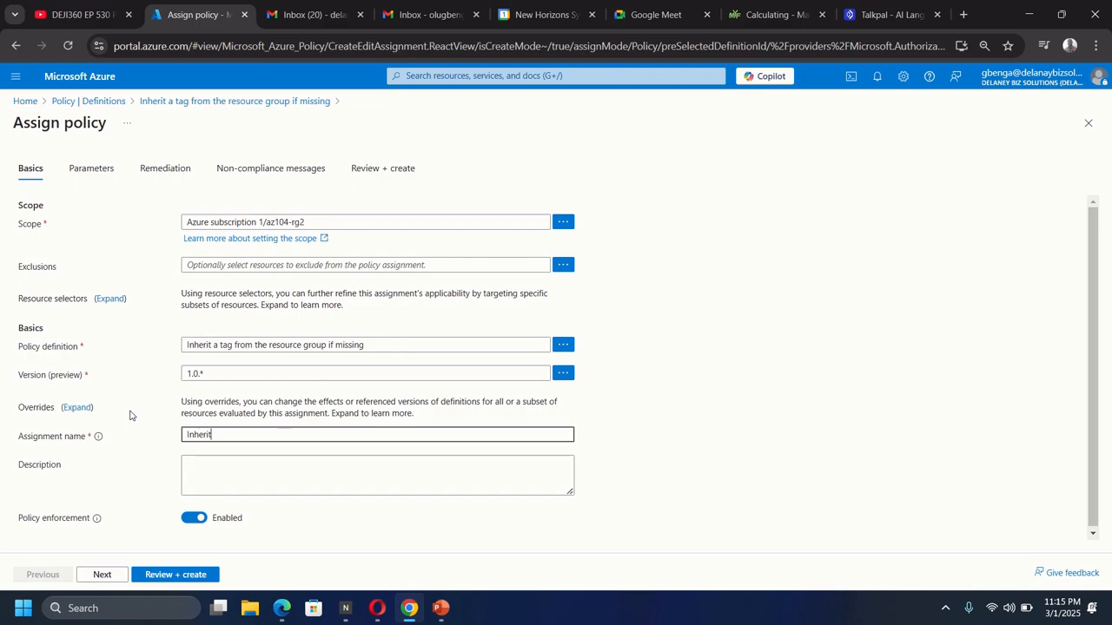
type(" the")
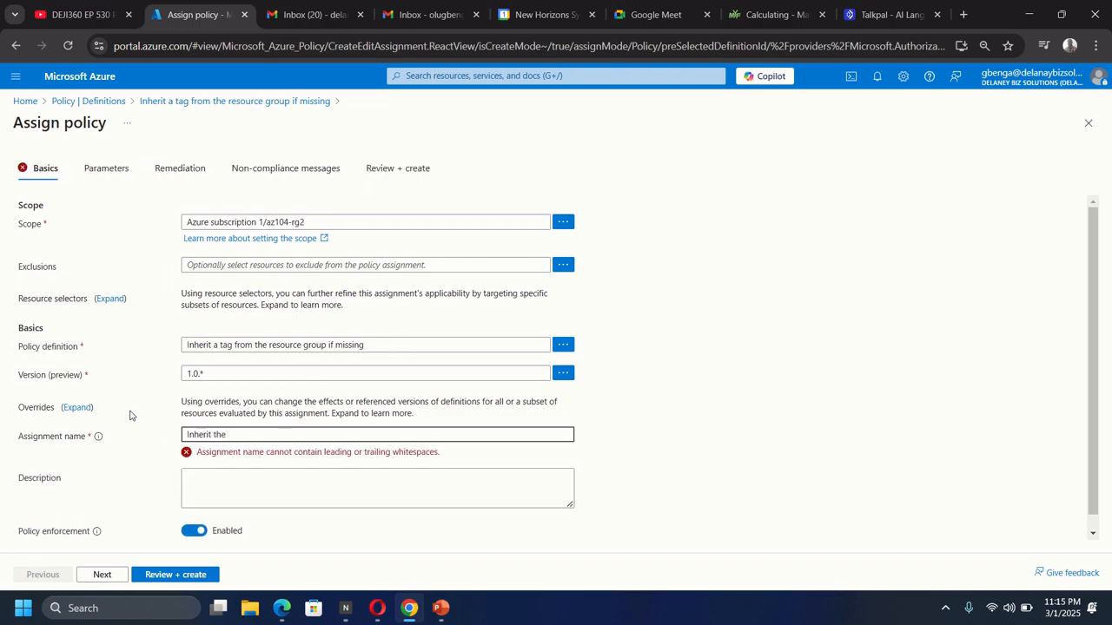
type(" Cost ")
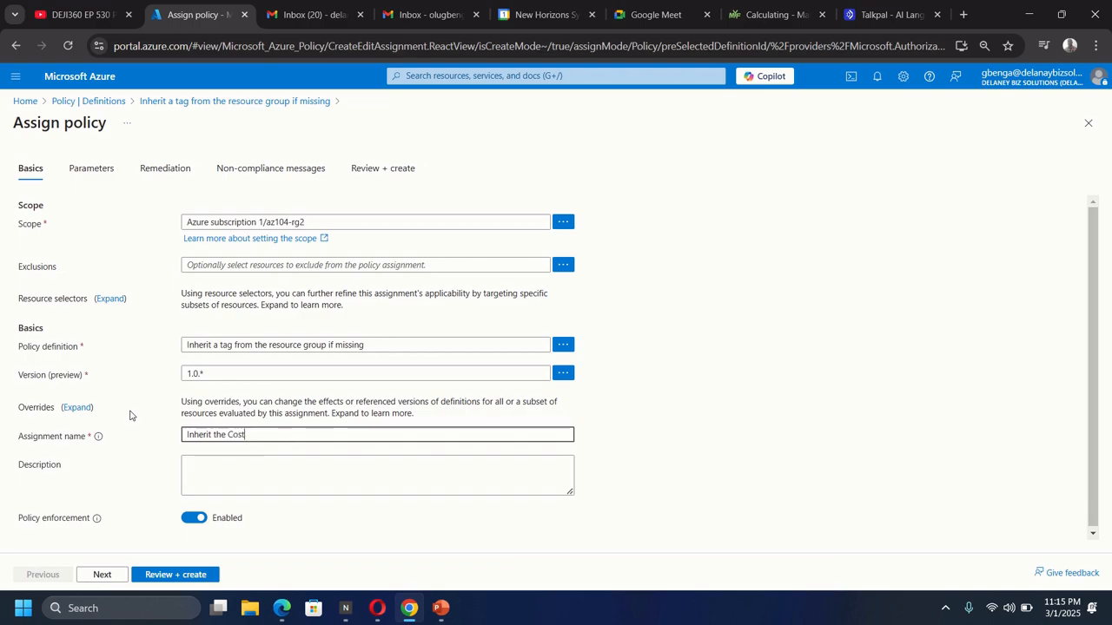
type("Center")
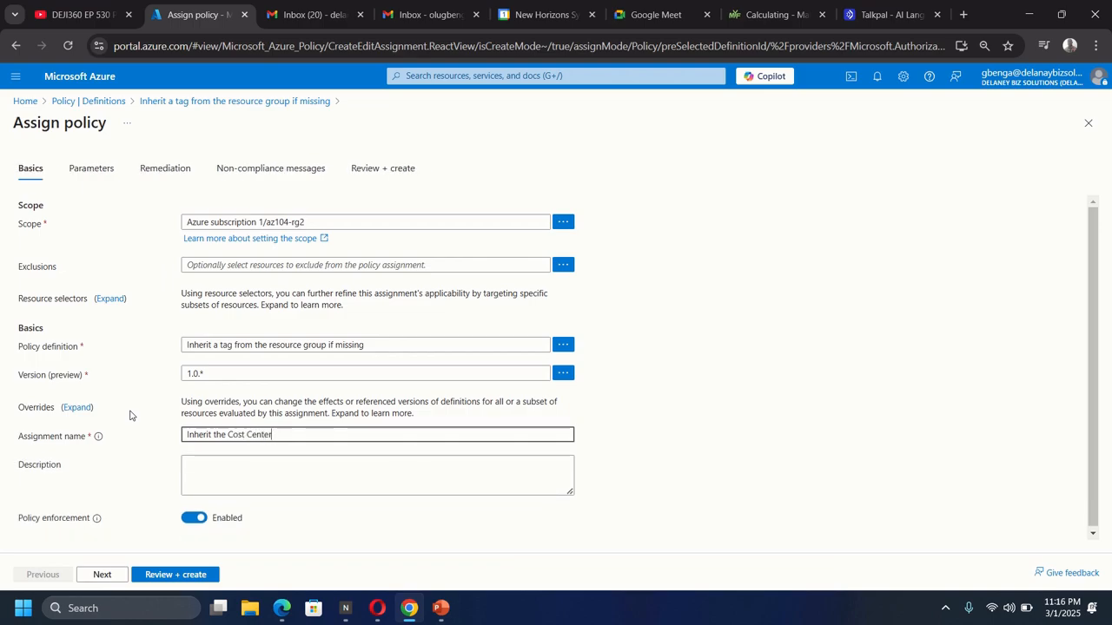
type(" tag and its ")
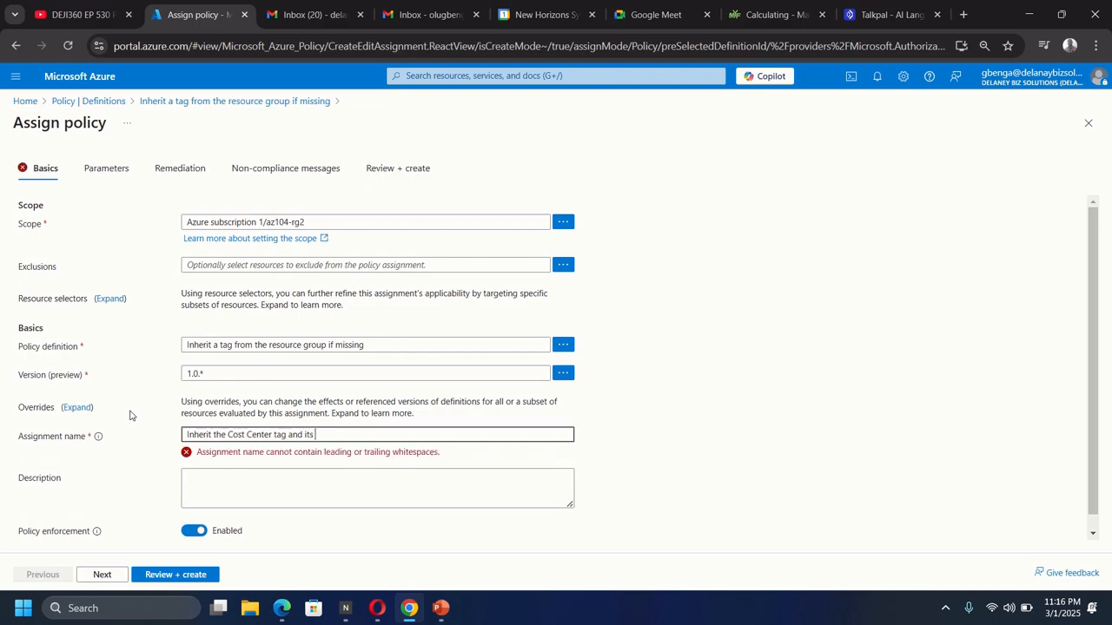
type("default")
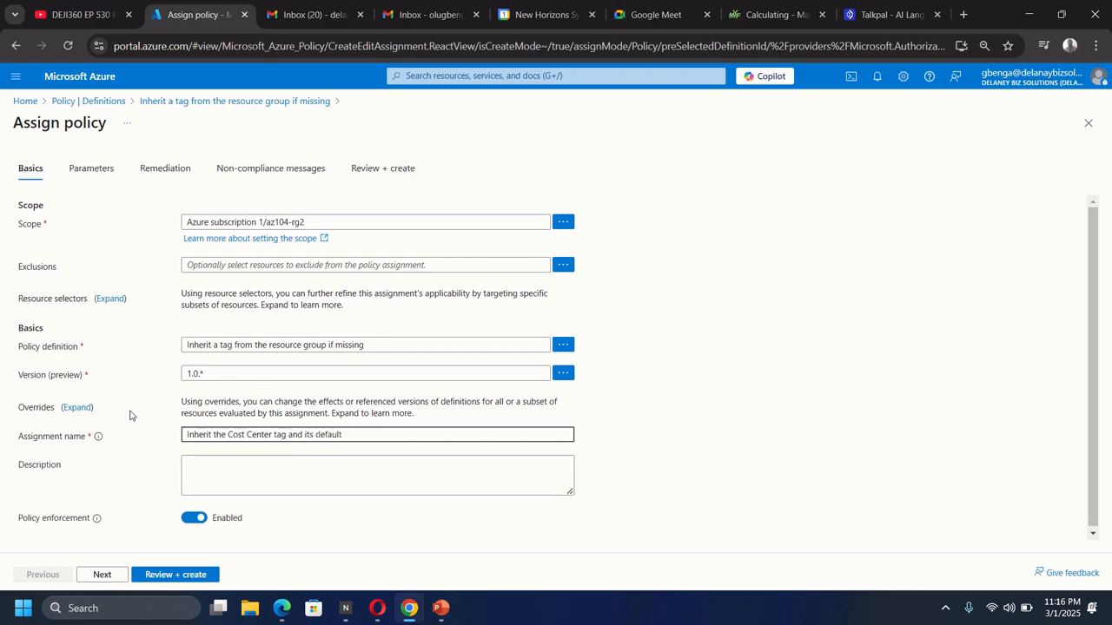
type(" valu")
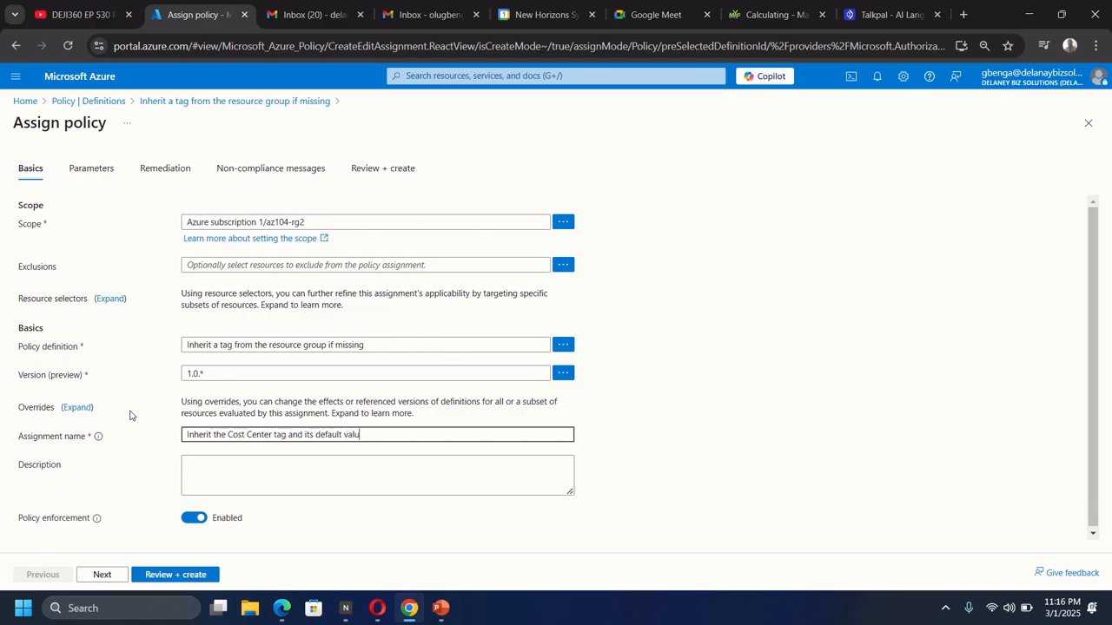
type("e 000")
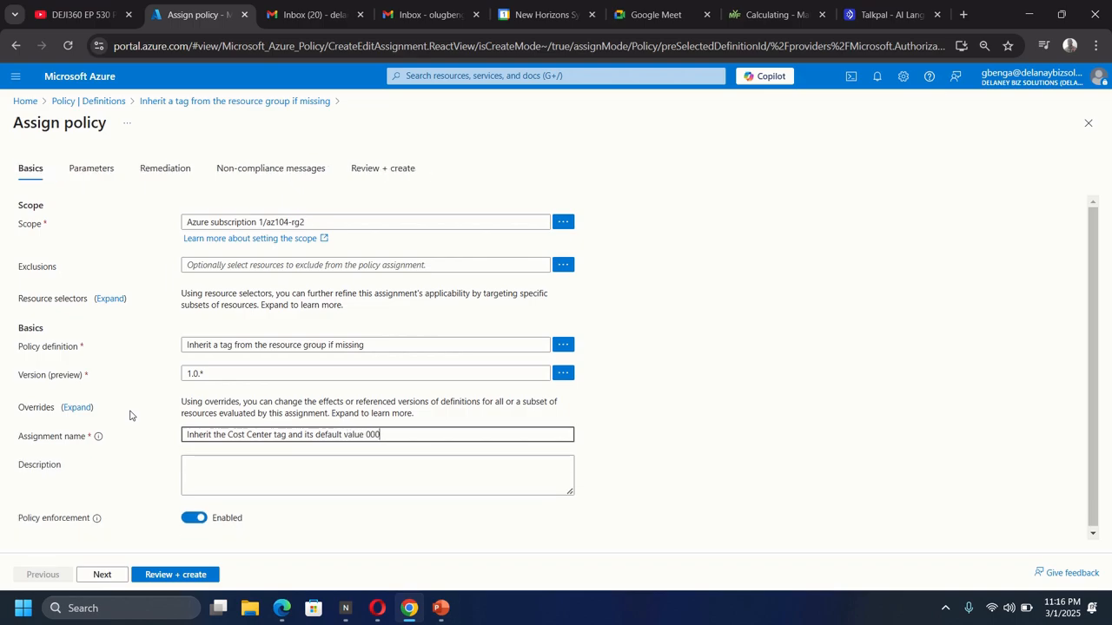
type(" from the resource")
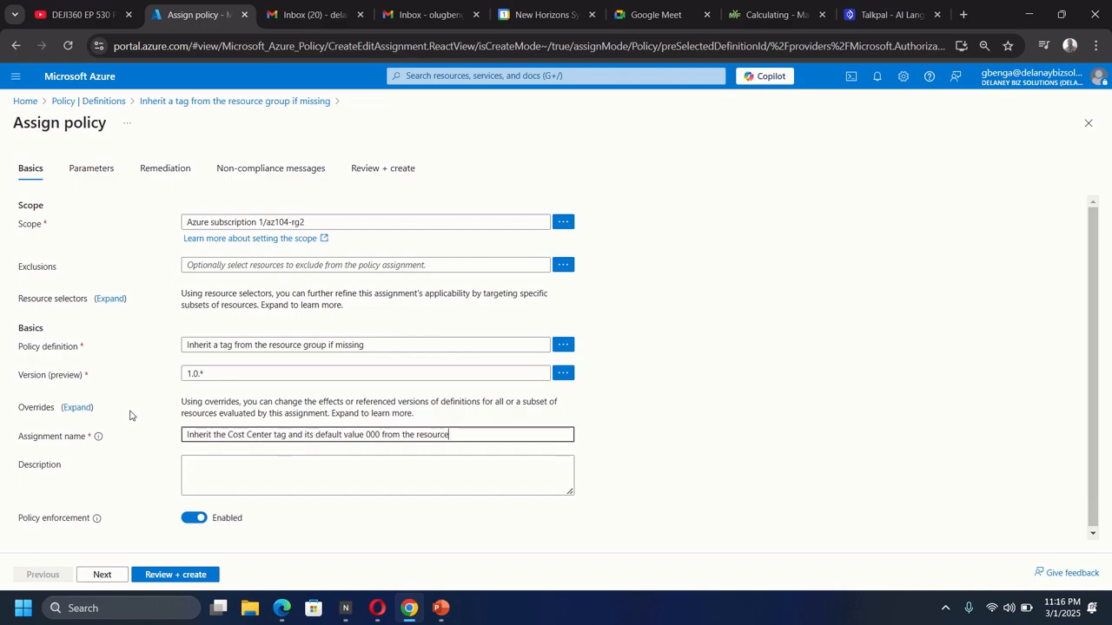
type(" group if missing")
Fill the assignment description with the assignment name, "Inherit the Cost Center tag and its default value 000 from the resource group if missing".
left_click(232, 472)
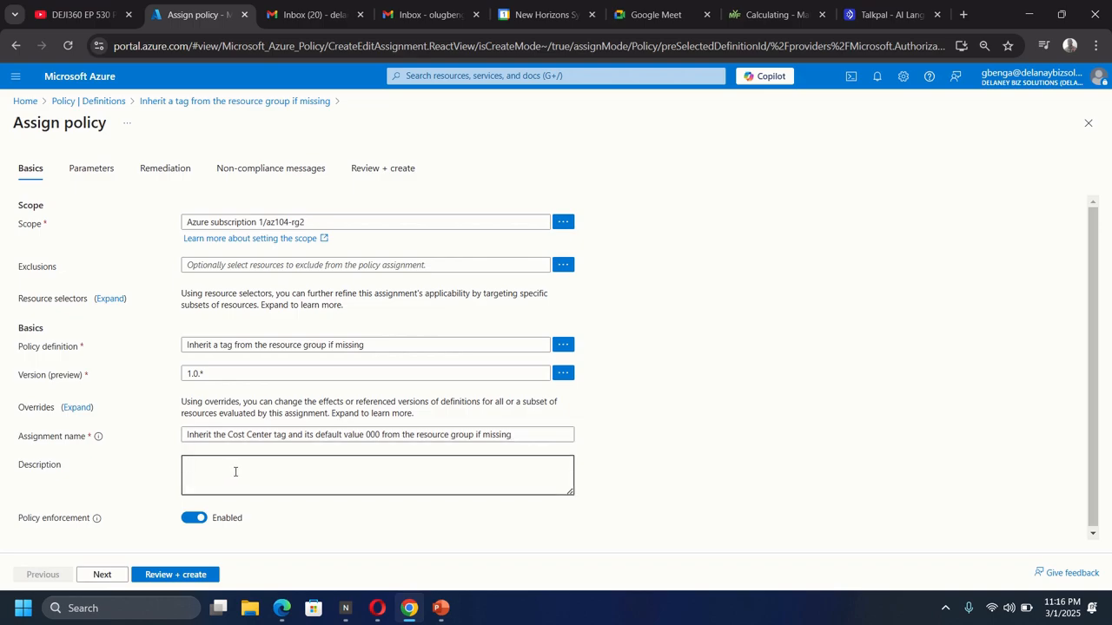
type("Inherit the")
left_click_drag(513, 434, 166, 457)
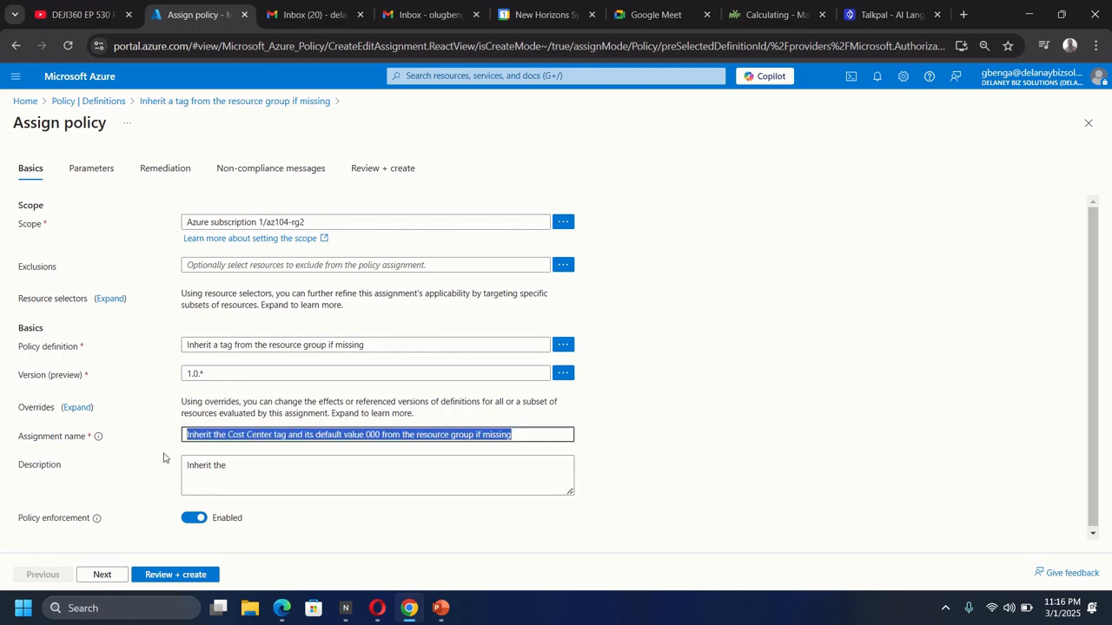
right_click(225, 436)
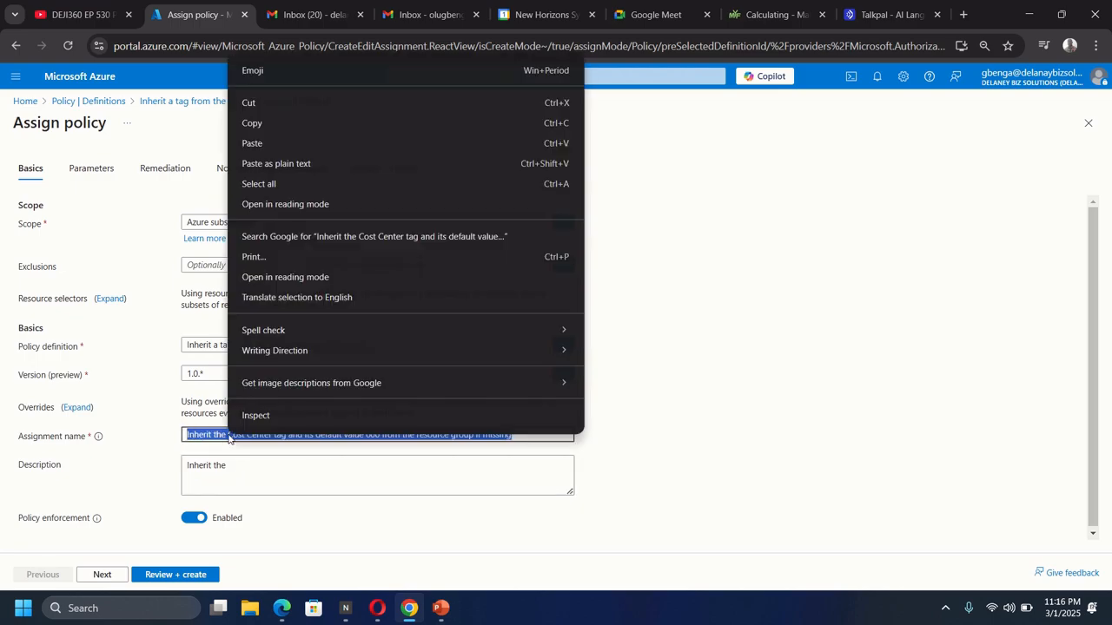
left_click(271, 121)
left_click_drag(253, 463, 176, 450)
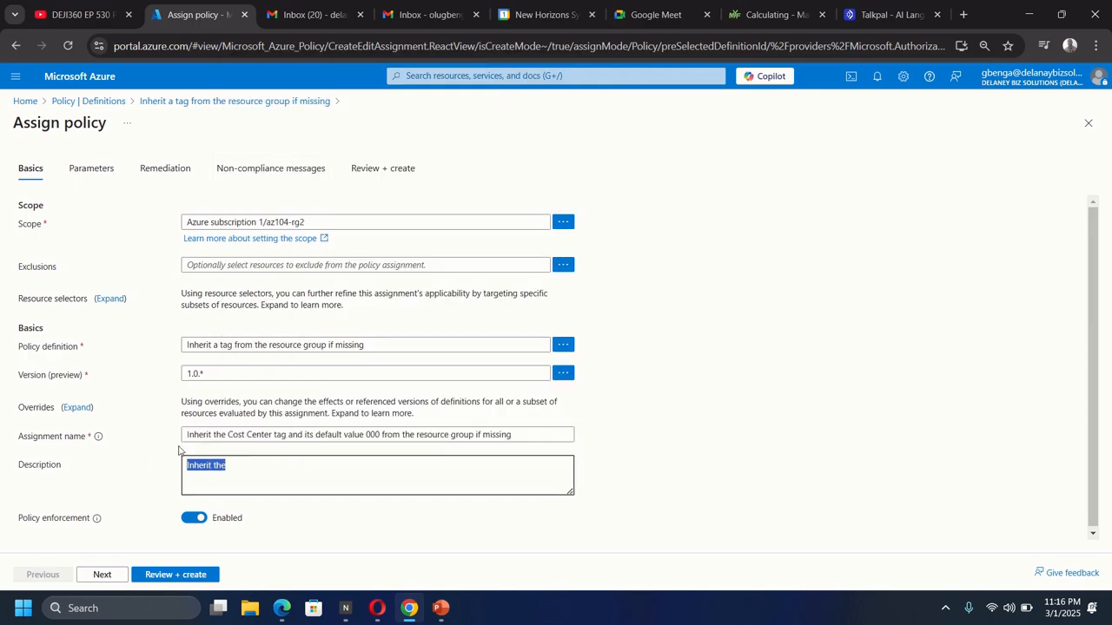
key("ctrl+v")
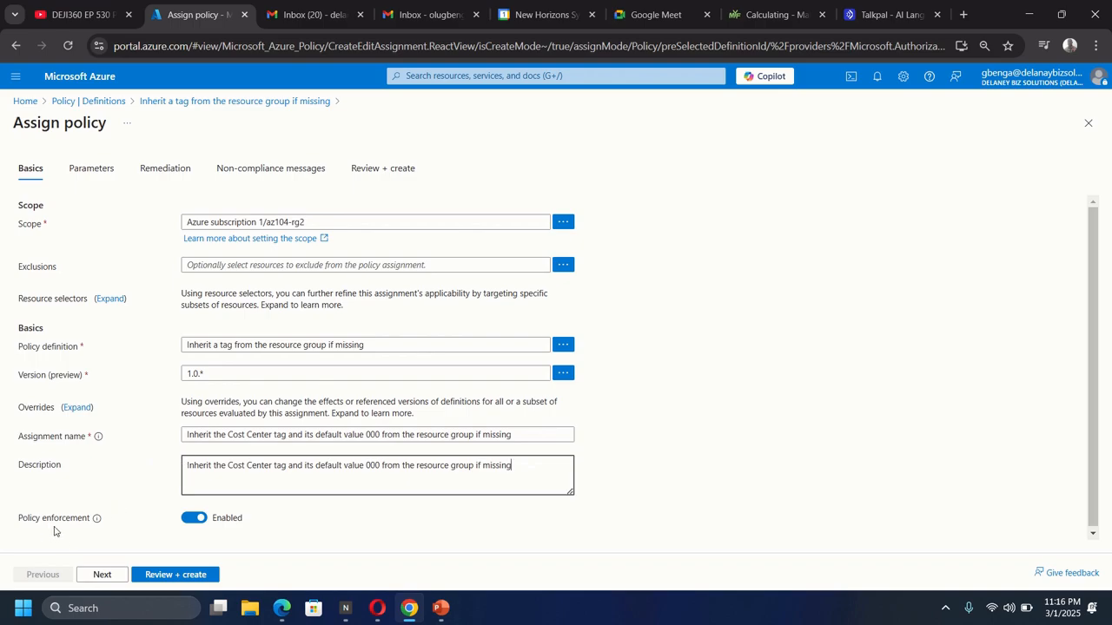
Set the policy assignment's Tag Name parameter to Cost Center.
left_click(102, 575)
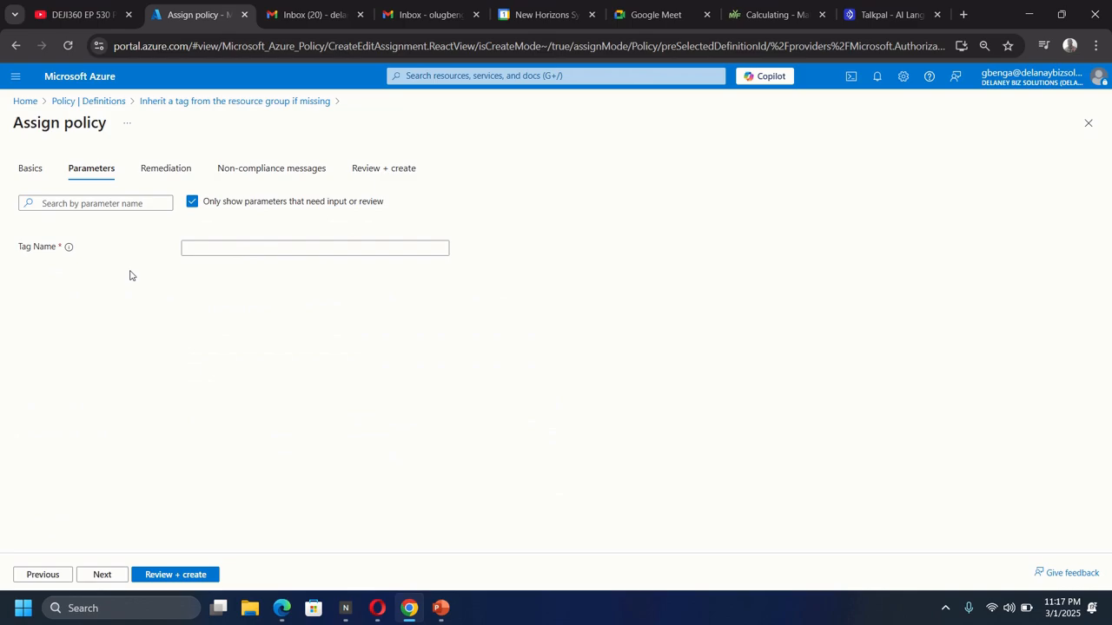
left_click(243, 247)
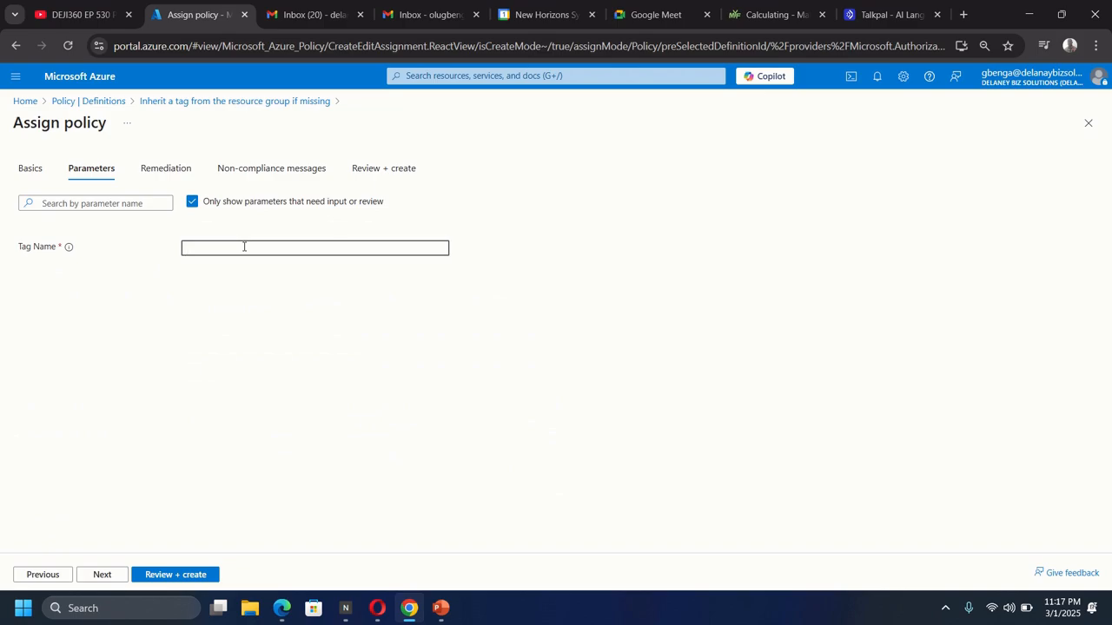
type("Cost Center")
Enable a remediation task for the inherit-tag policy and create the policy assignment.
left_click(102, 575)
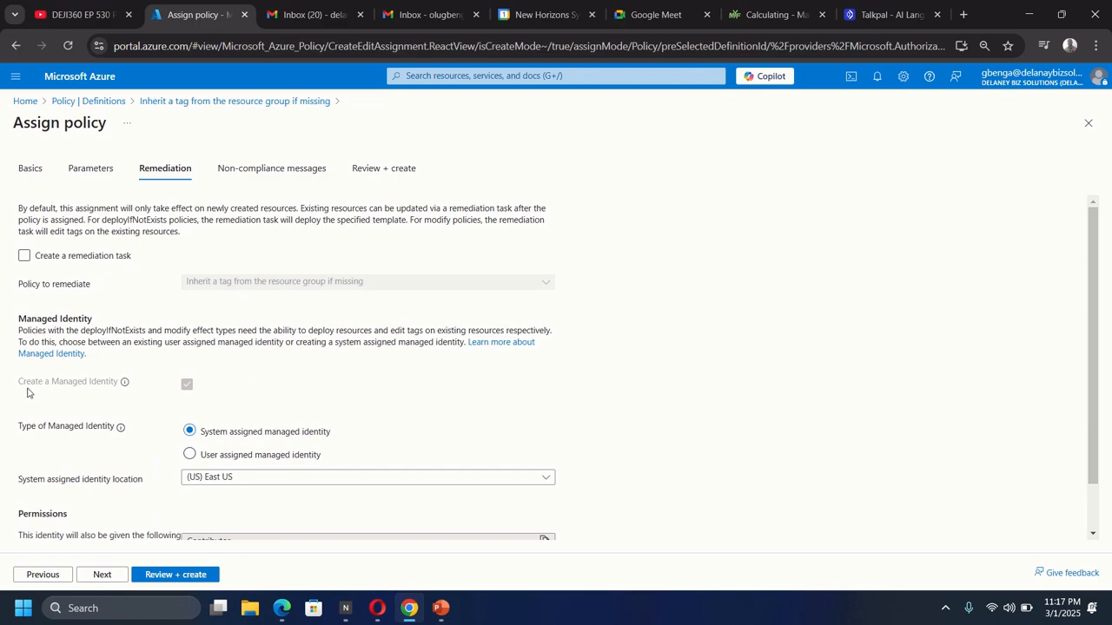
left_click(46, 258)
left_click(24, 260)
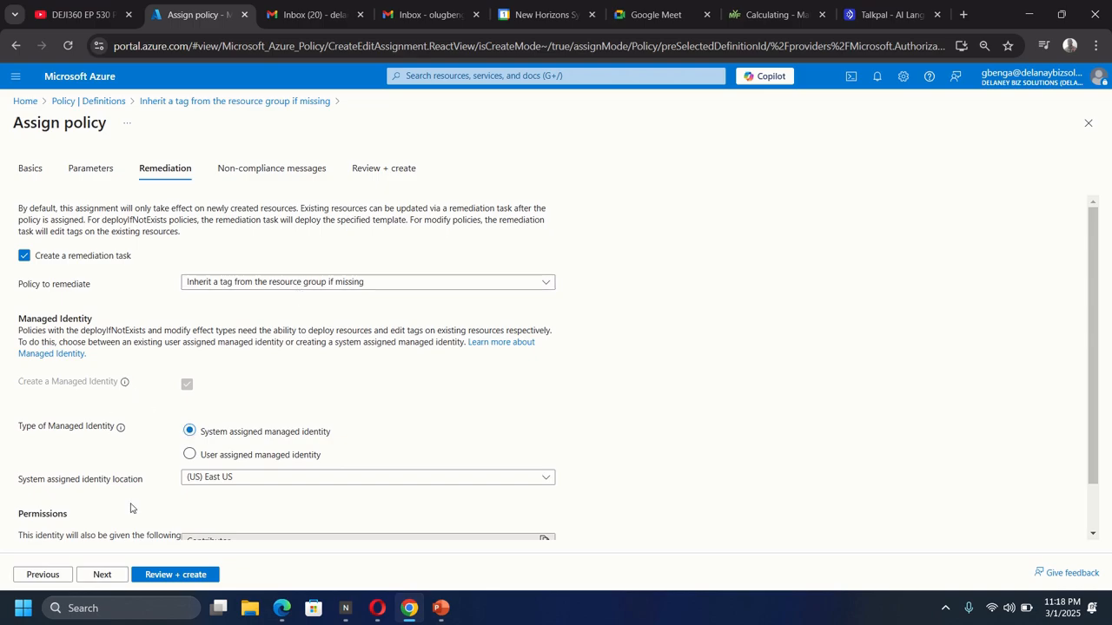
left_click(159, 577)
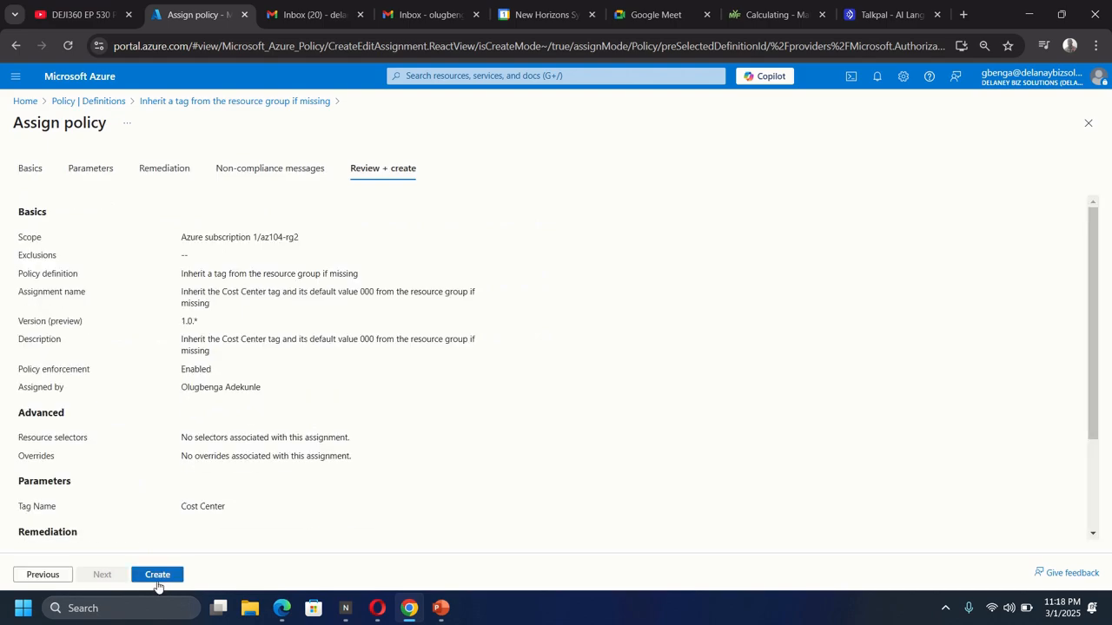
left_click(158, 580)
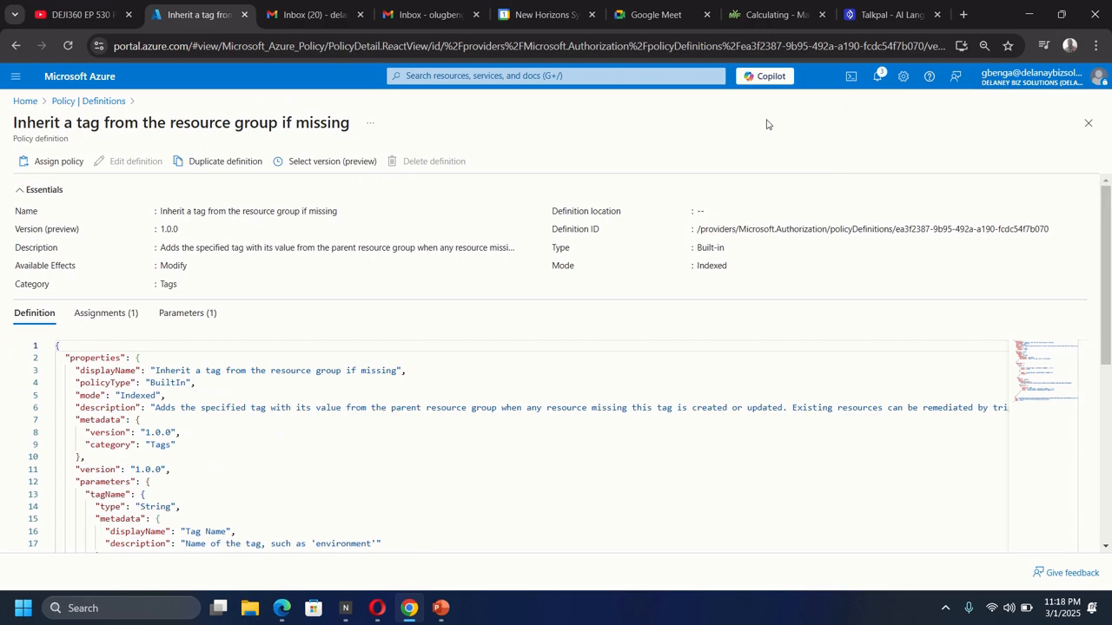
Check the notifications about the new assignment and view the Policy service's assignments list.
left_click(879, 76)
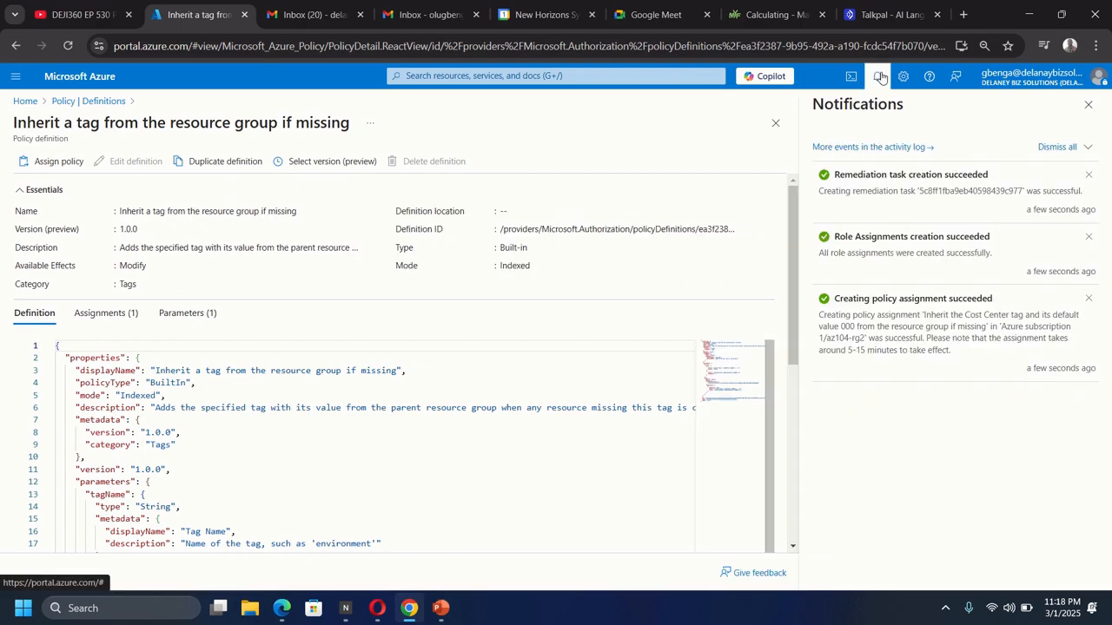
left_click(1087, 104)
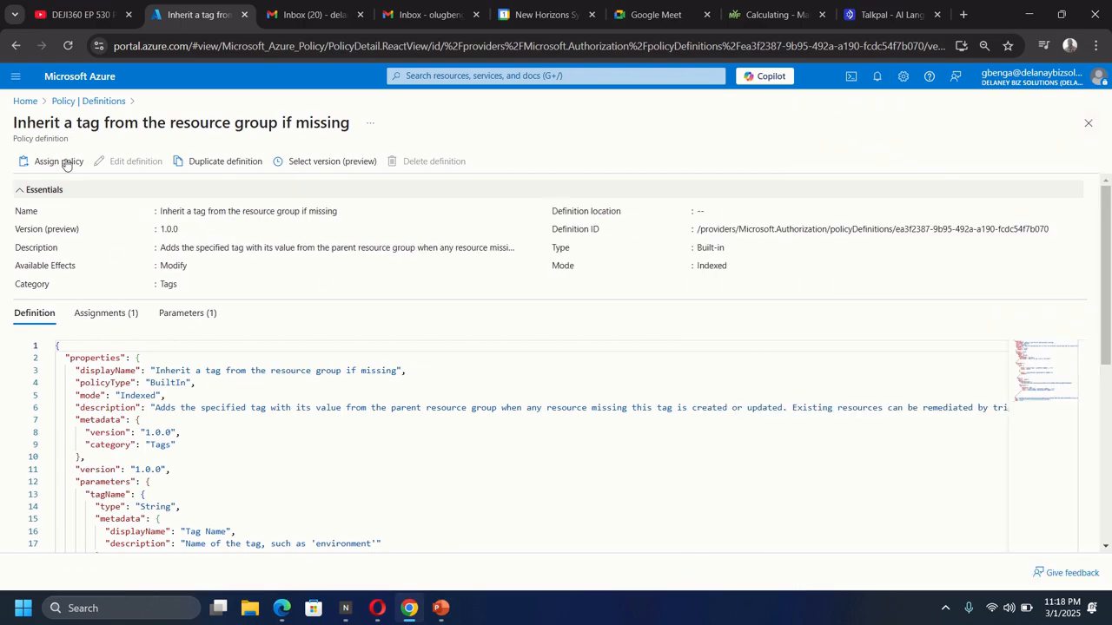
left_click(73, 101)
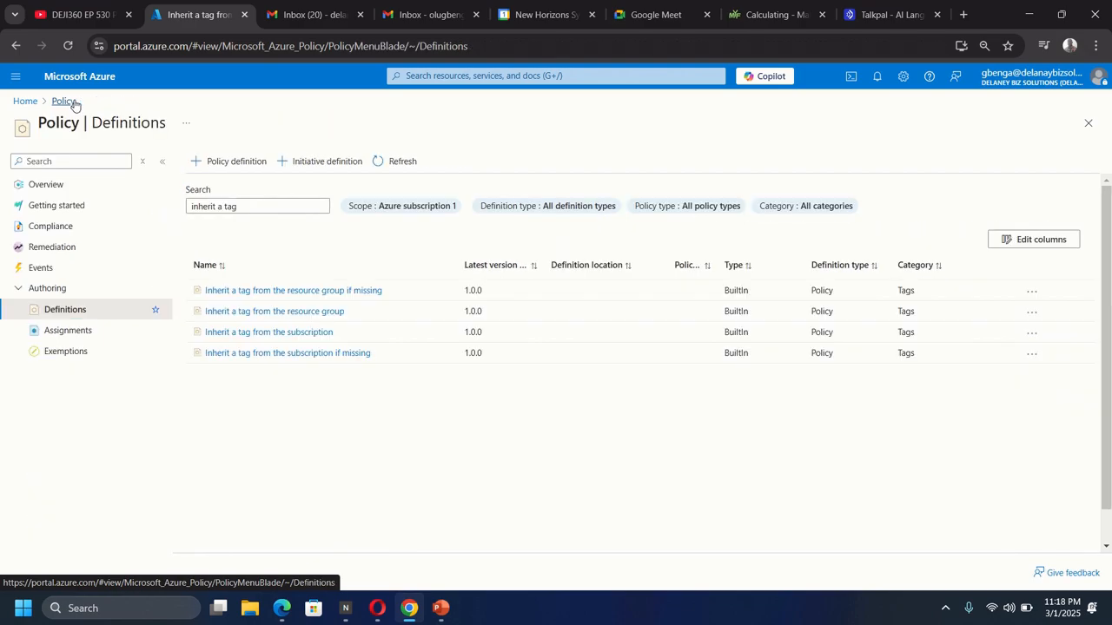
left_click(71, 335)
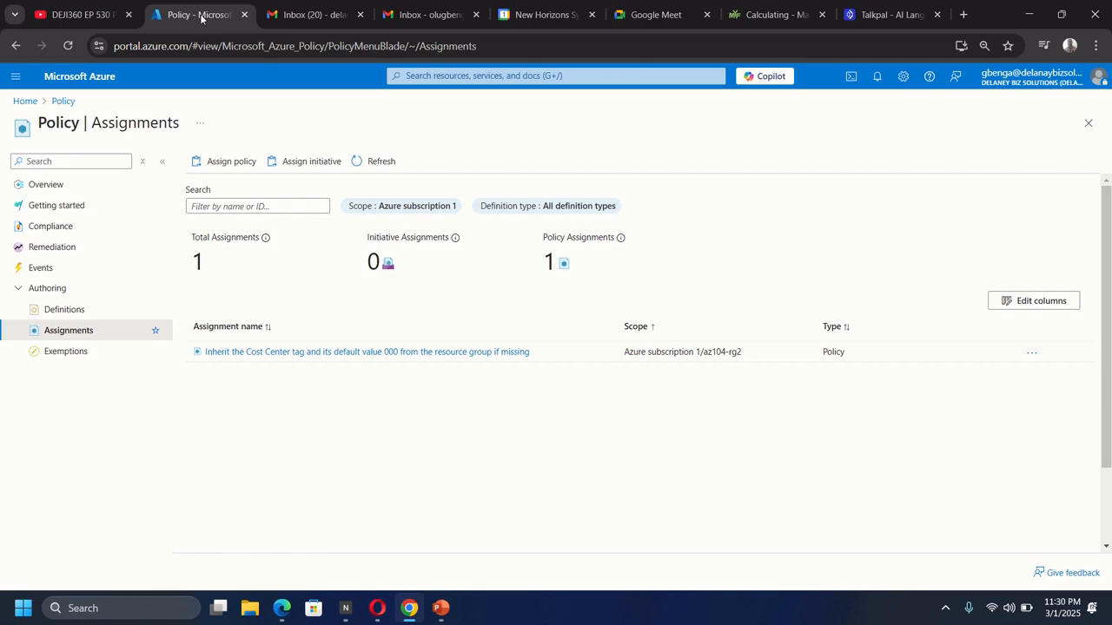
Search the portal for "stora" and open the Storage accounts service.
left_click(483, 78)
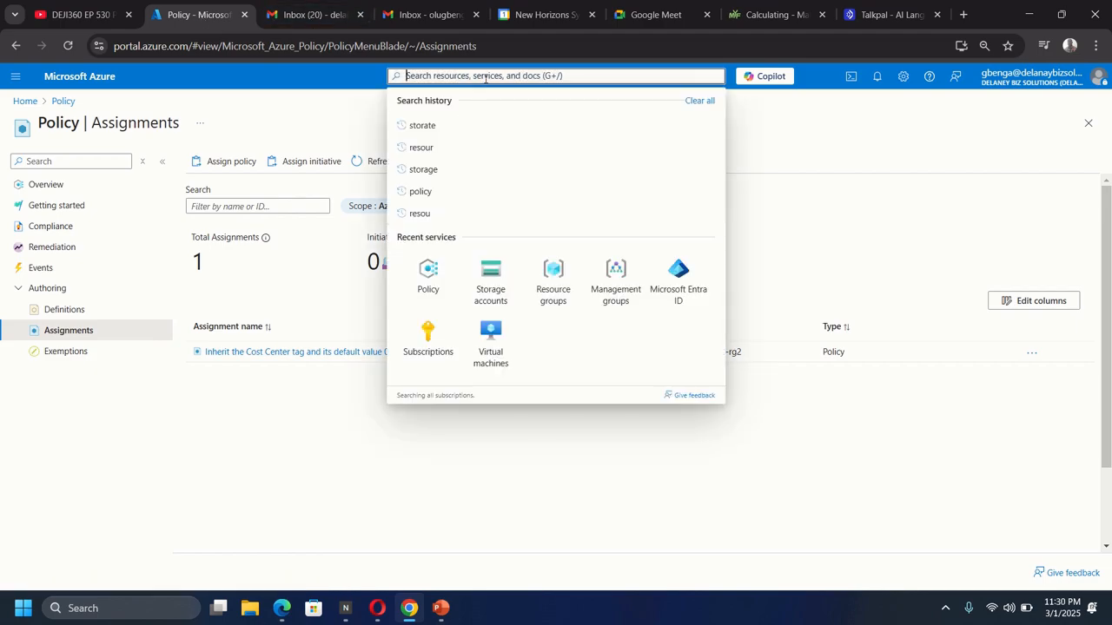
type("stora")
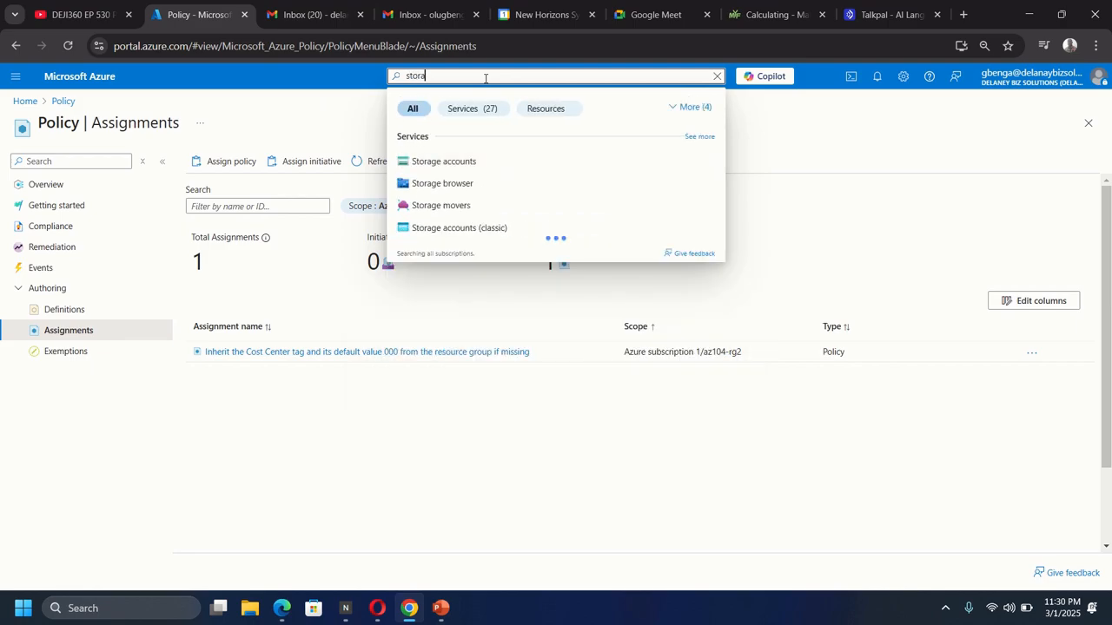
left_click(466, 164)
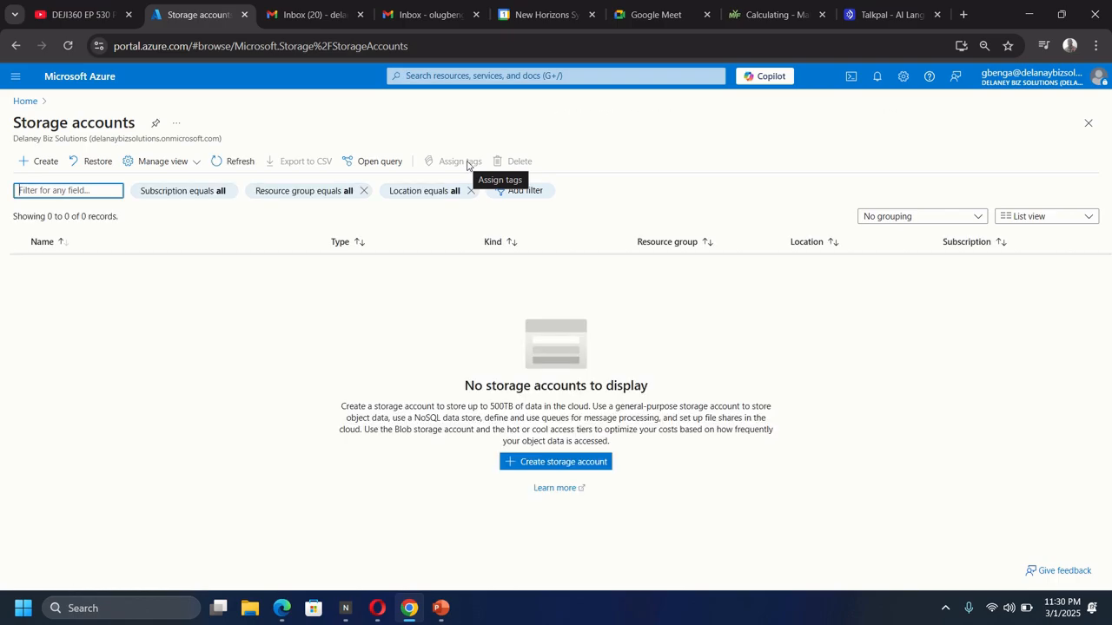
left_click(152, 304)
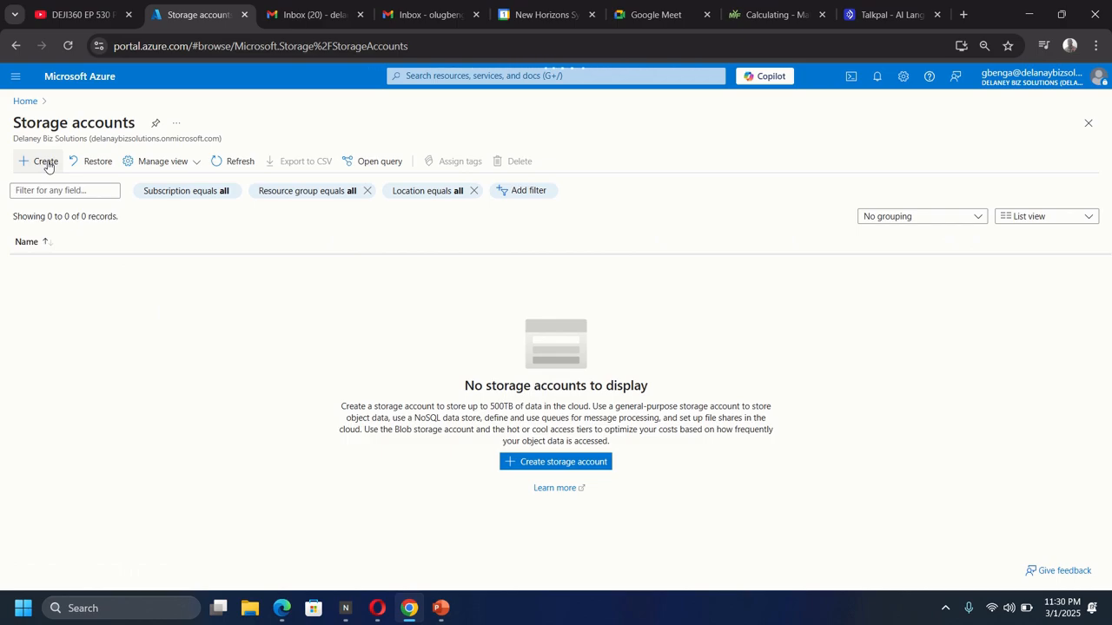
Create a storage account named 1759storageaccount in resource group az104-rg2, East US, keeping the default options.
left_click(45, 161)
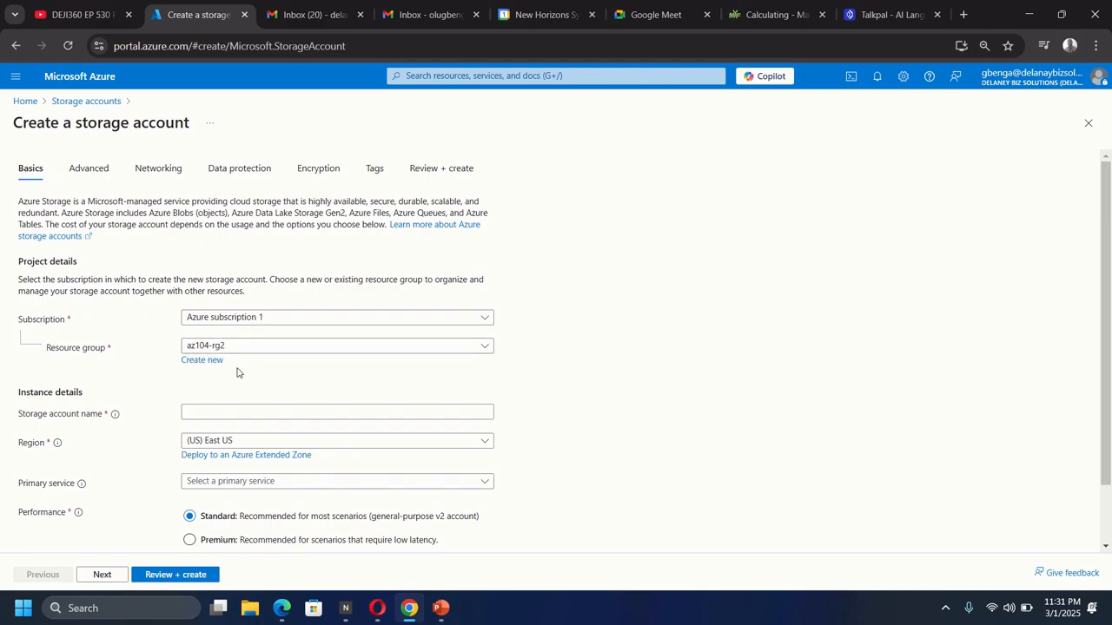
left_click(224, 410)
type("1")
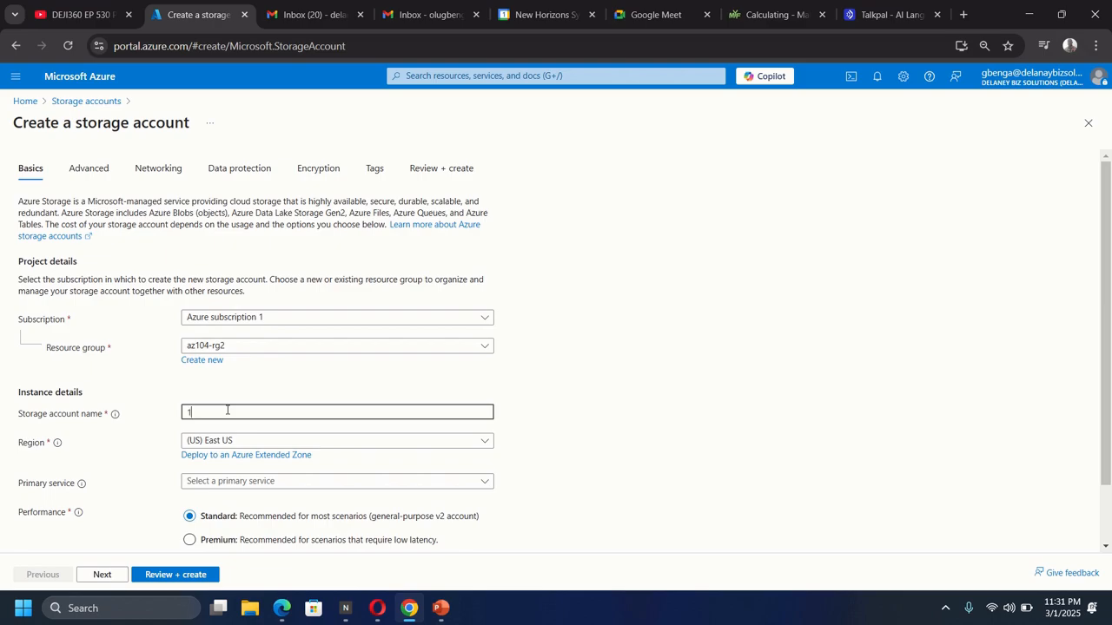
type("759")
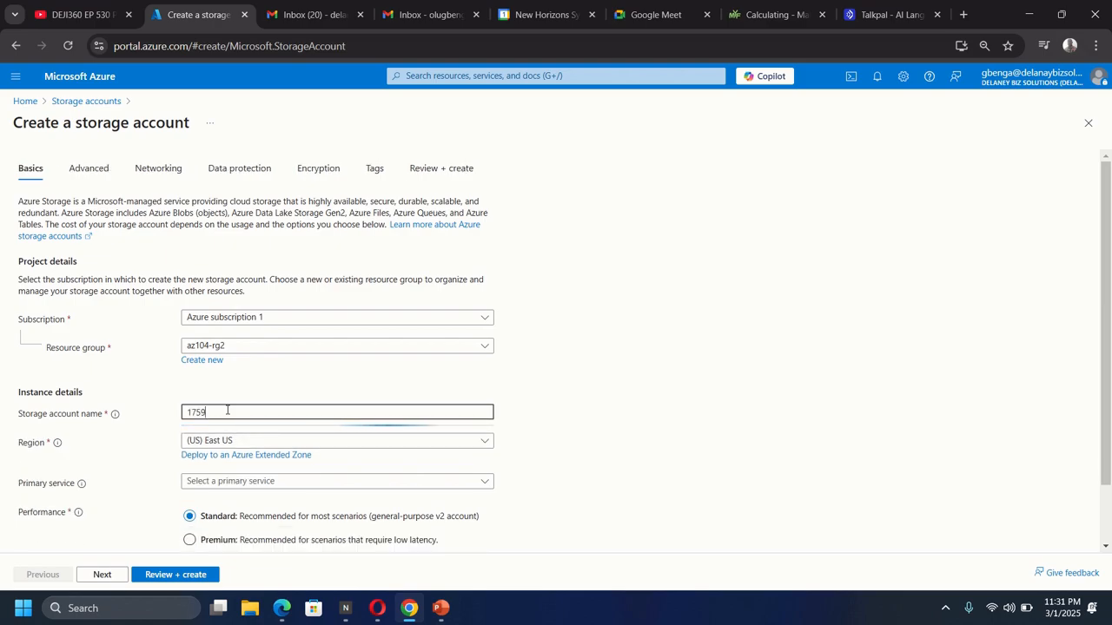
type("storageaccount")
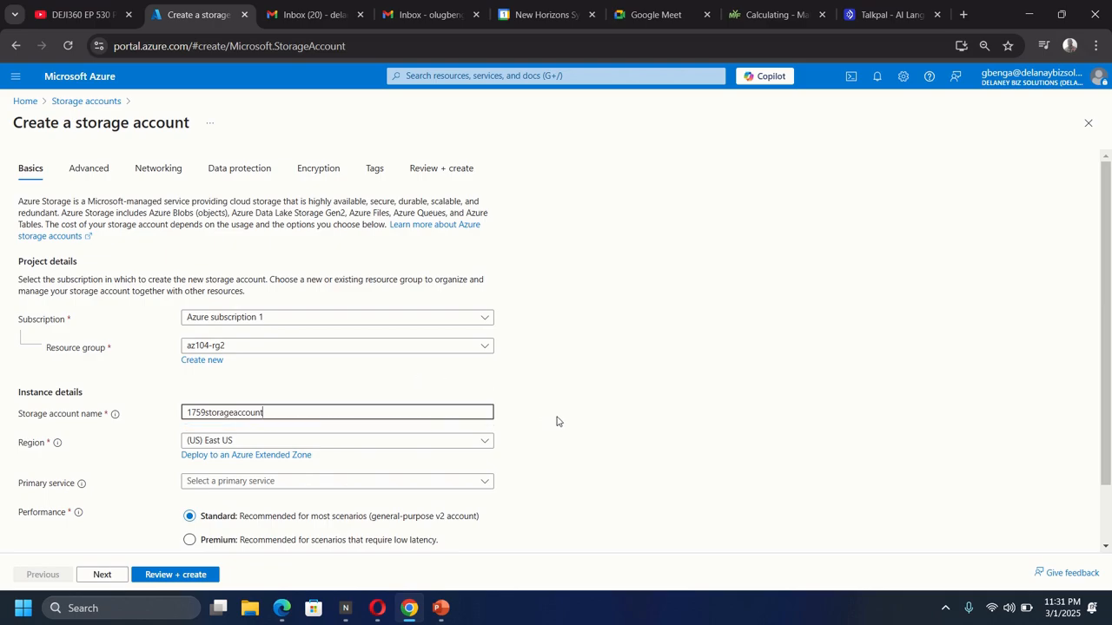
scroll(558, 421, "down", 1)
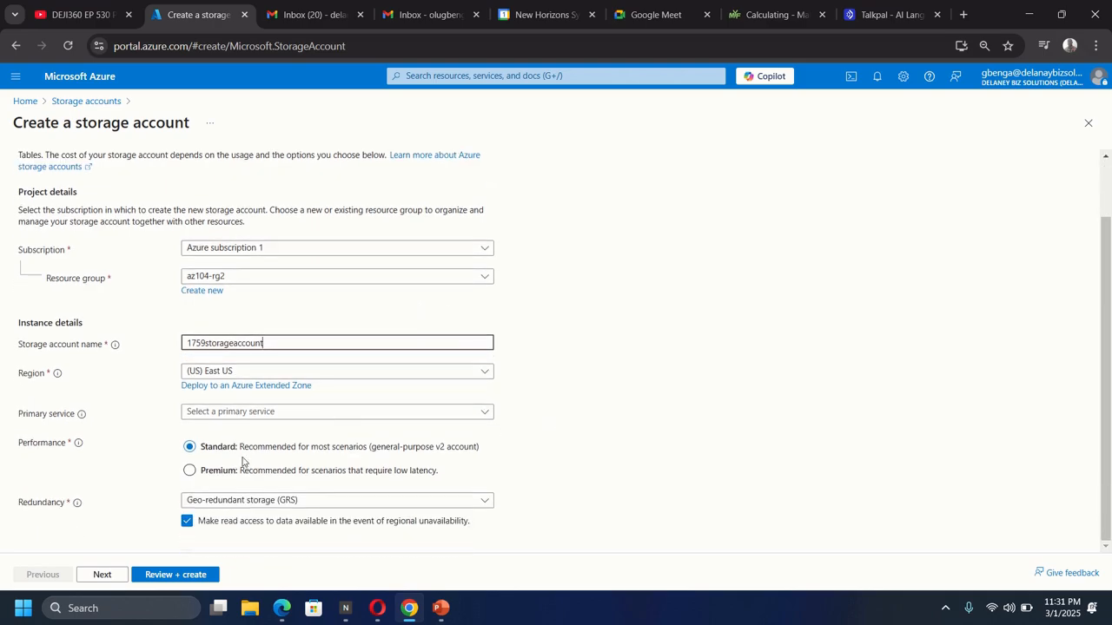
left_click(174, 577)
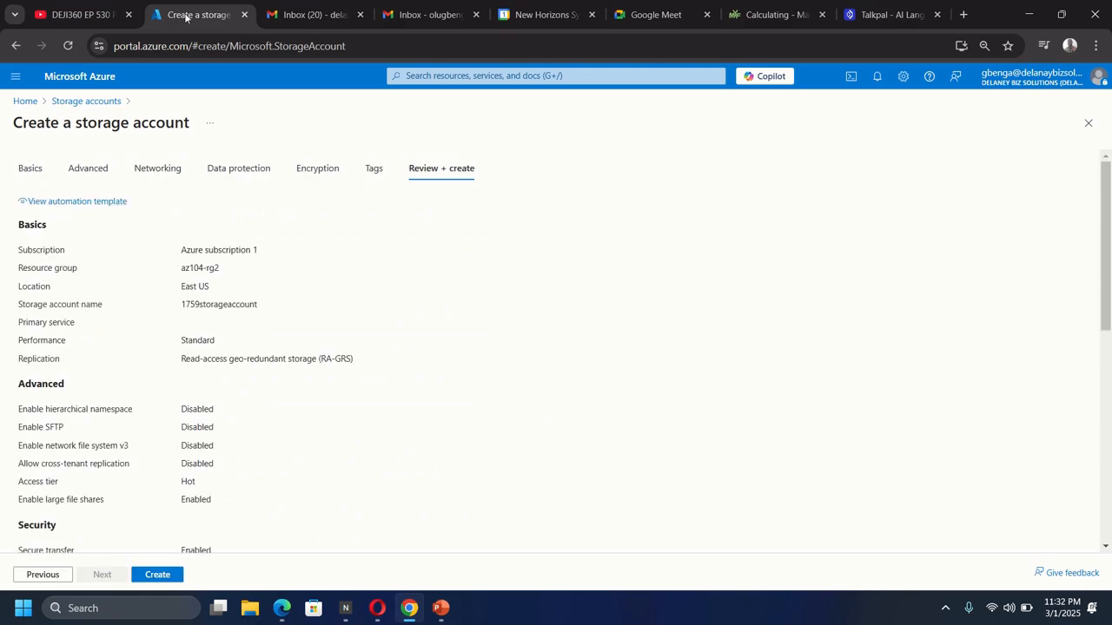
left_click(159, 576)
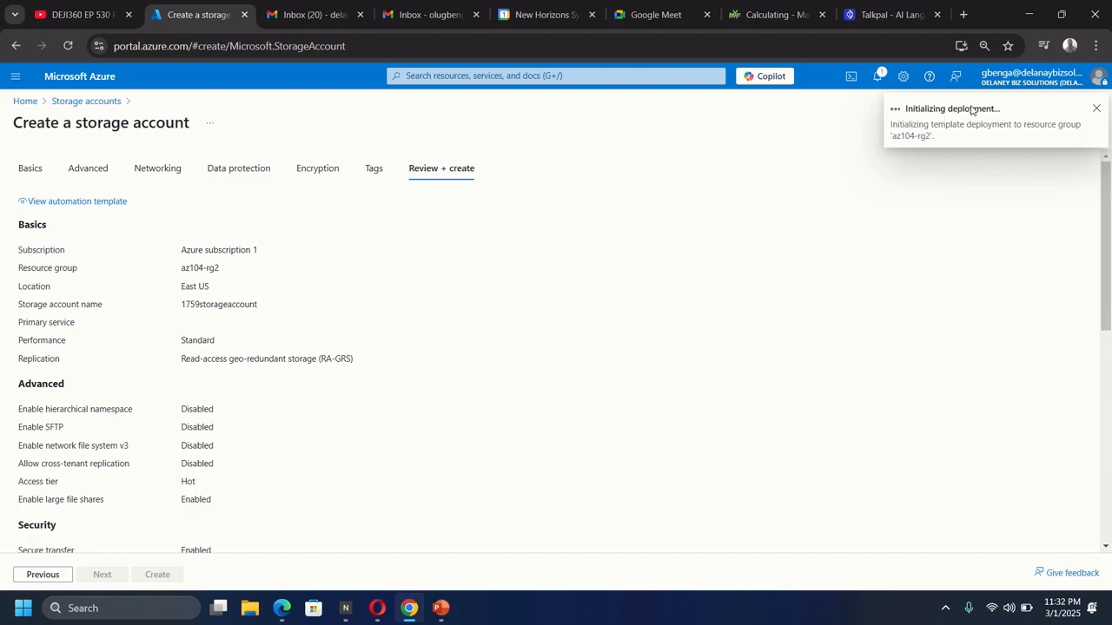
left_click(909, 136)
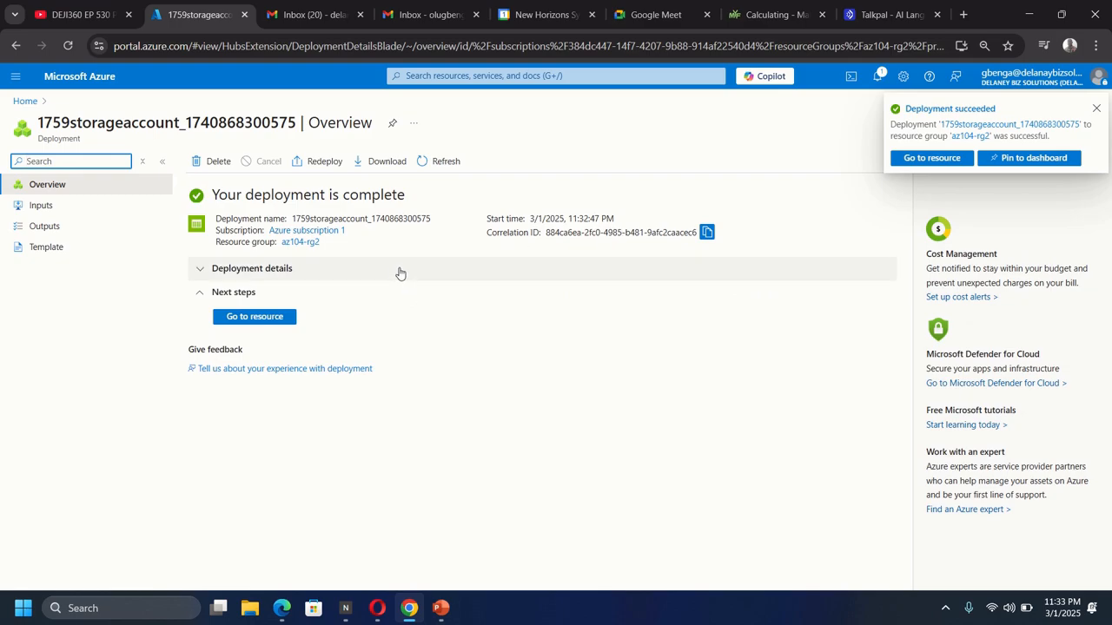
Open the deployed 1759storageaccount resource and examine its tags.
left_click(250, 317)
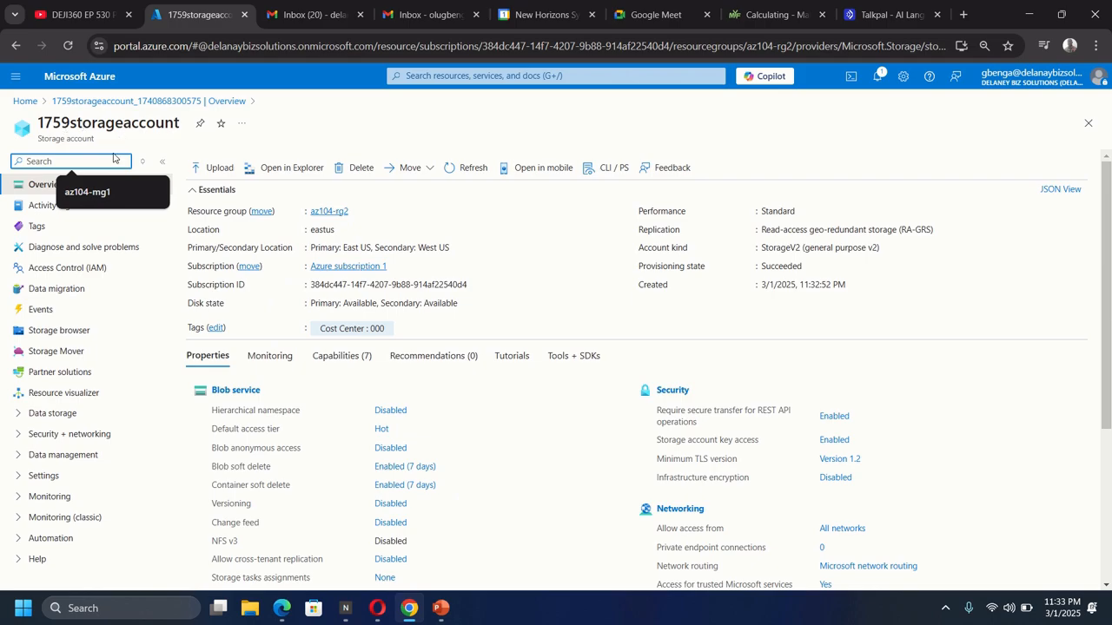
left_click(35, 227)
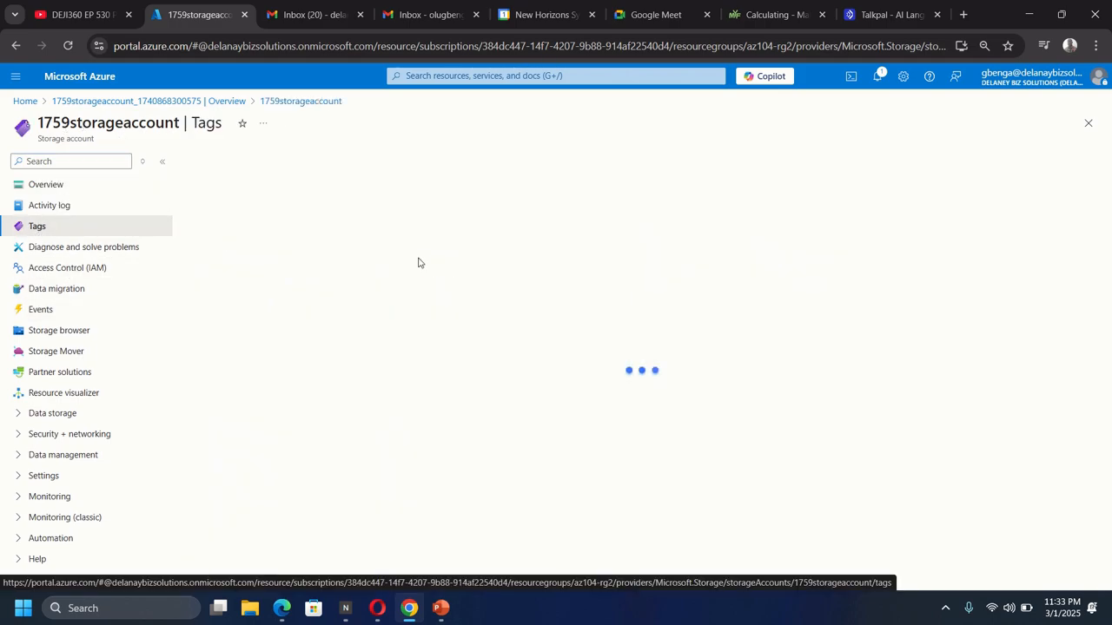
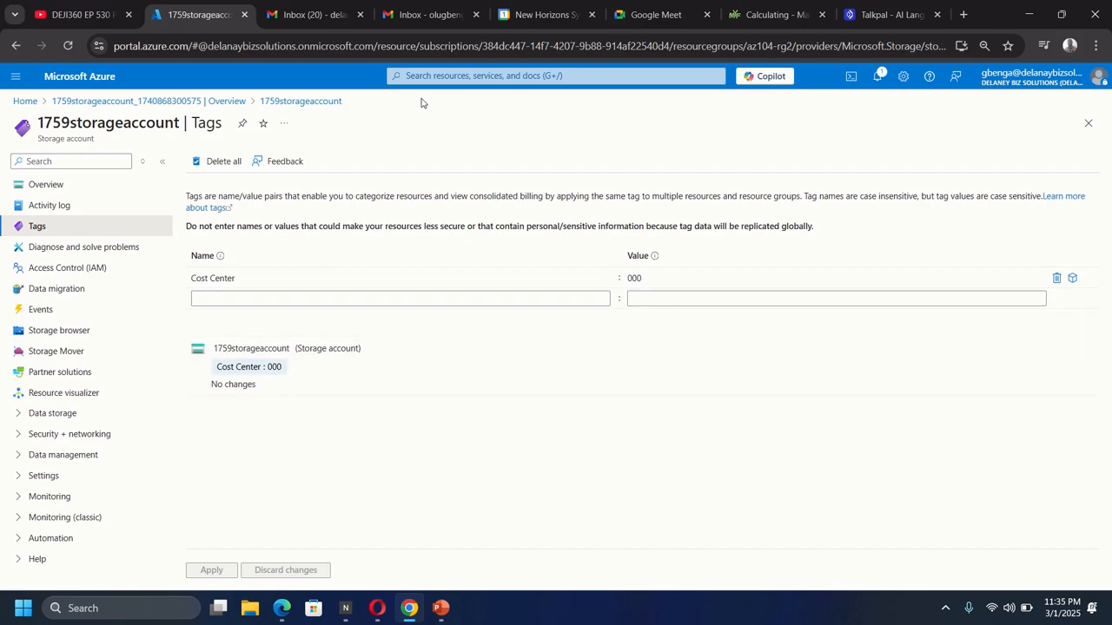
Search the portal for "resour", open az104-rg2 from Resource groups, and display its Locks settings.
left_click(446, 77)
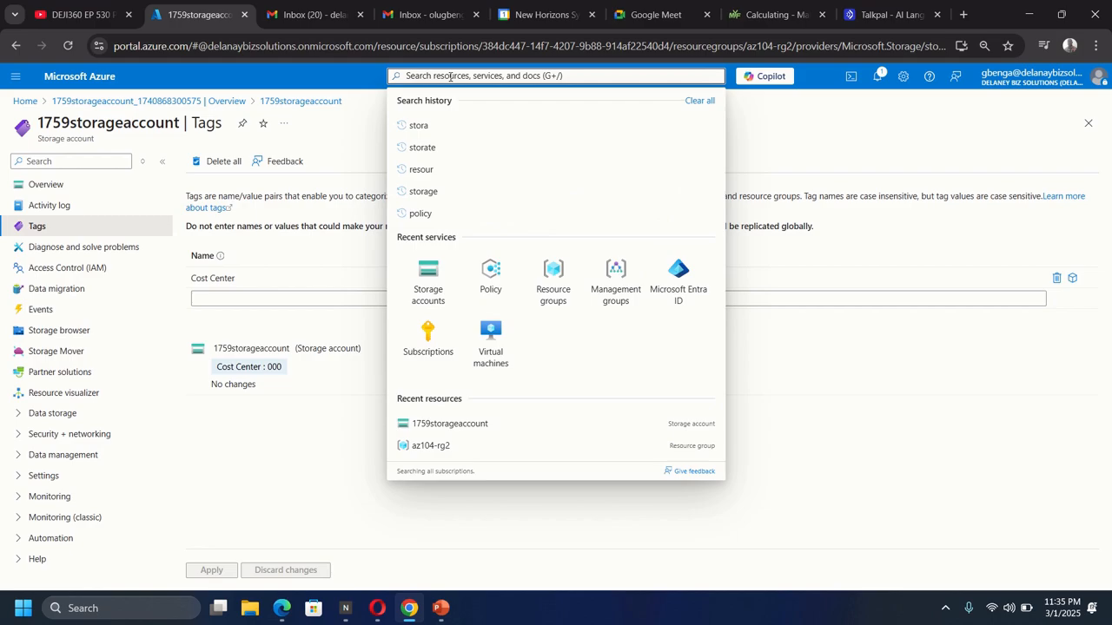
type("resour")
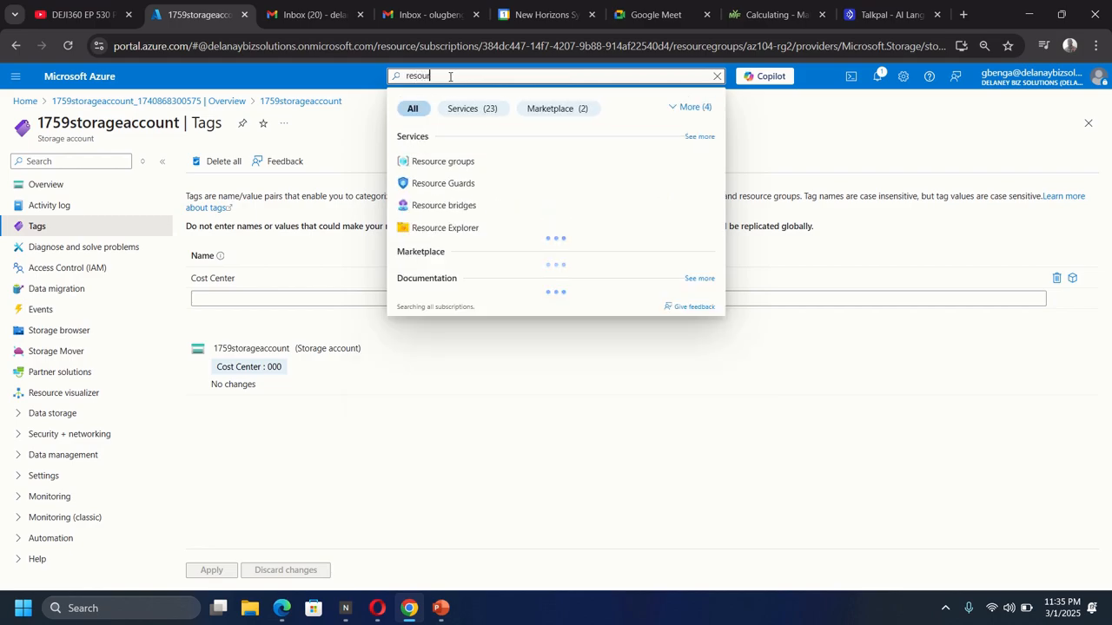
left_click(443, 162)
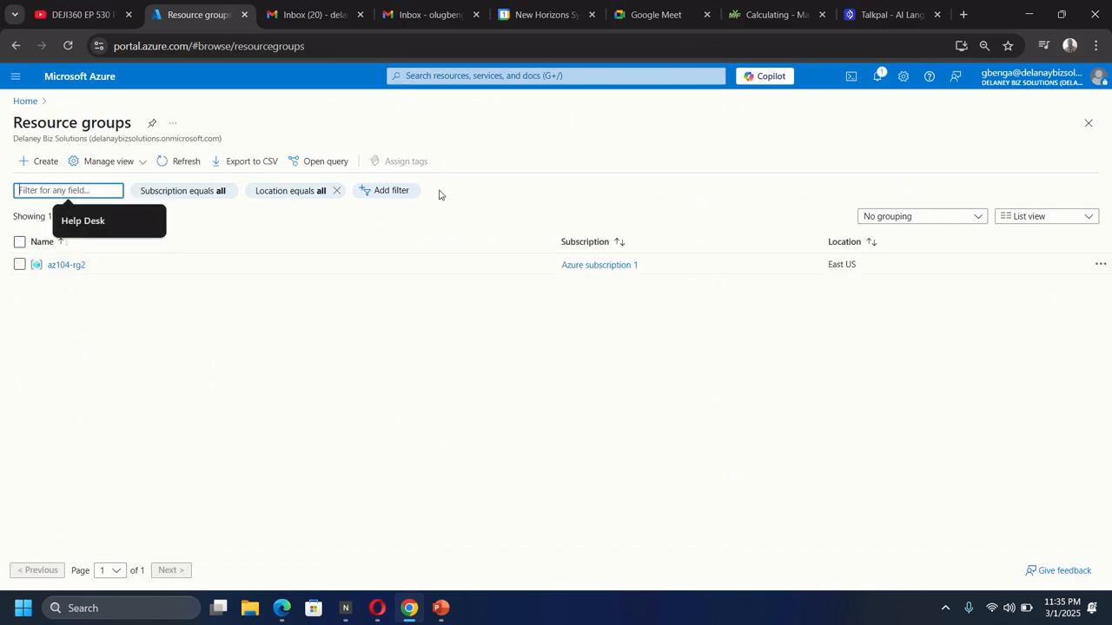
left_click(63, 267)
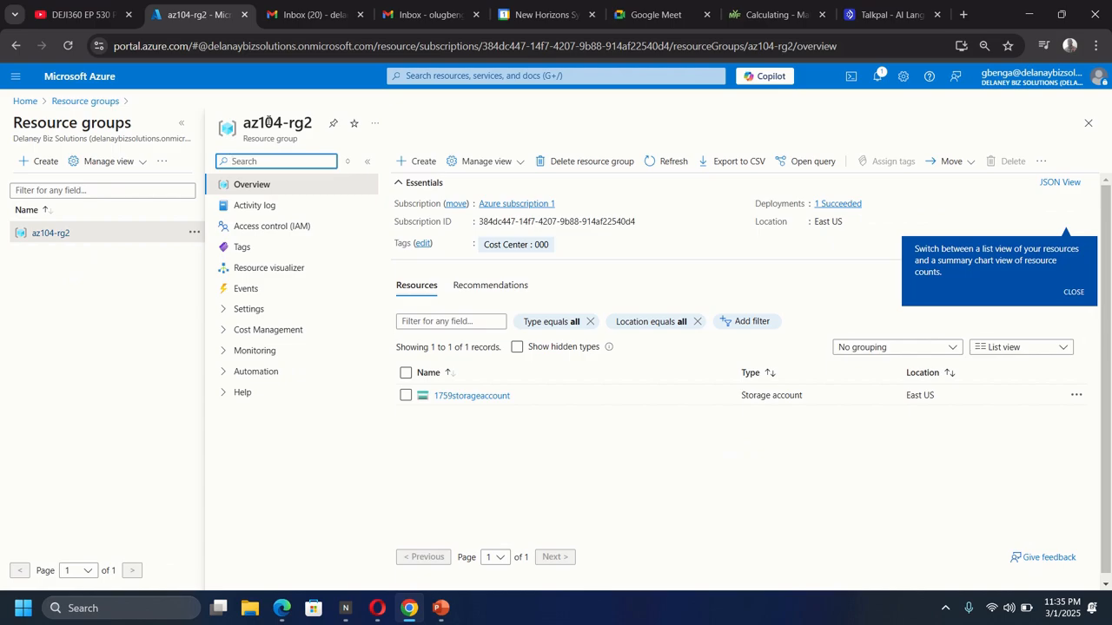
left_click(249, 310)
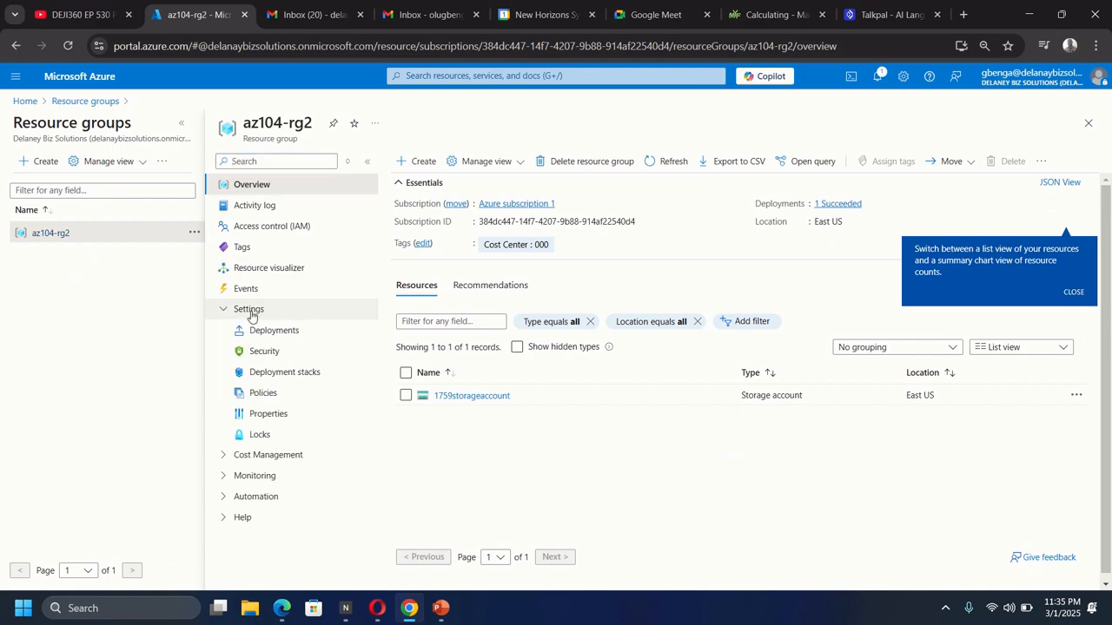
left_click(268, 438)
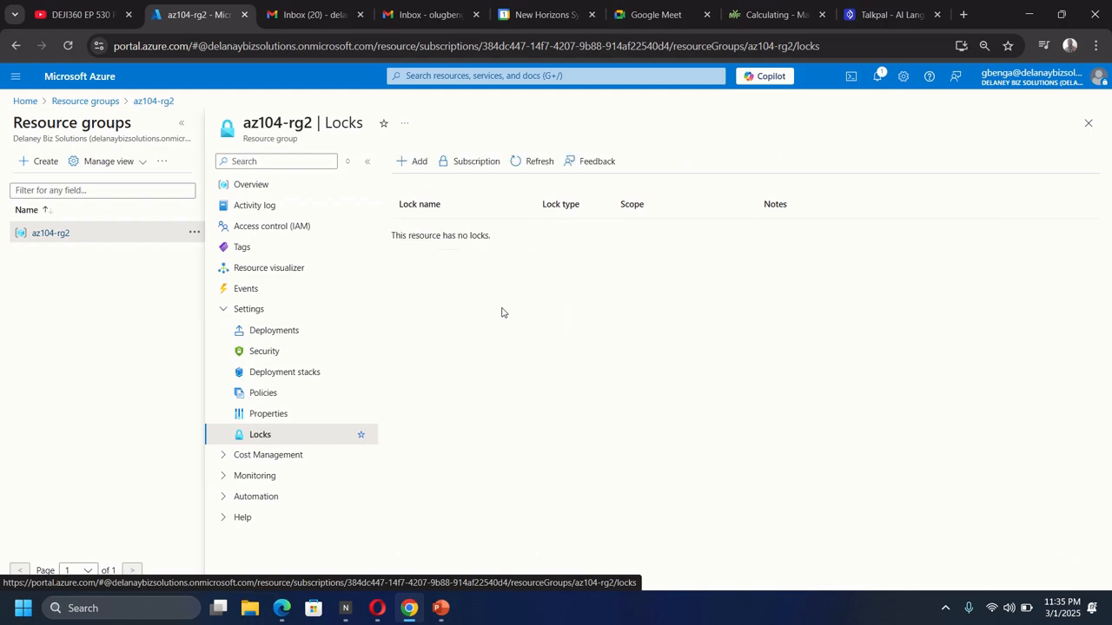
Add a lock named rg-lock with lock type Delete to resource group az104-rg2.
left_click(416, 162)
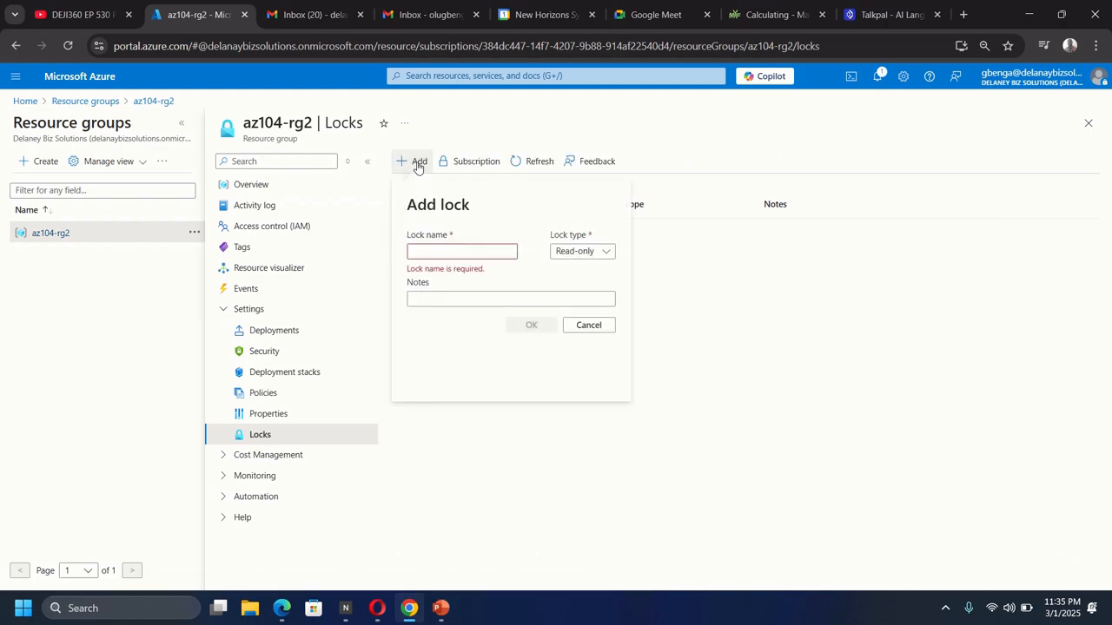
left_click(451, 252)
type("r")
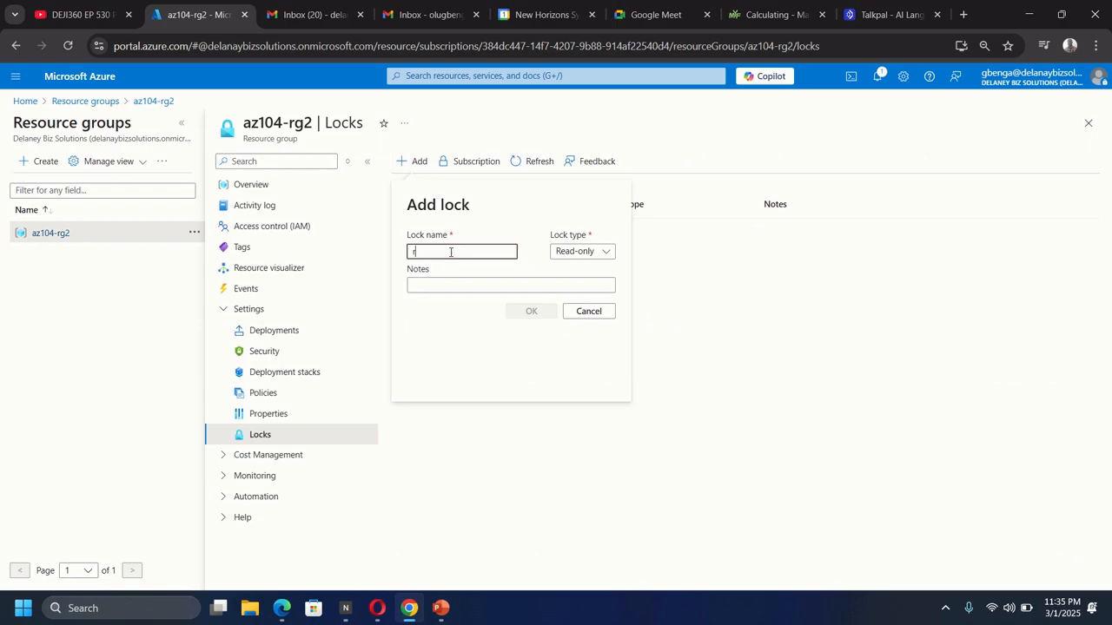
type("g")
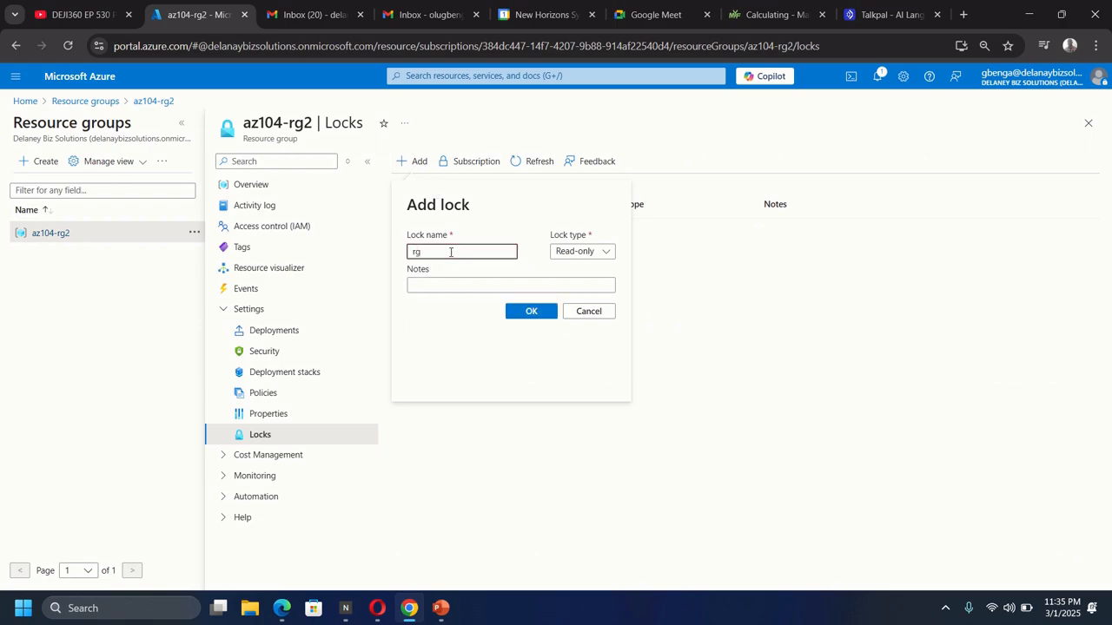
type("-lock")
left_click(596, 252)
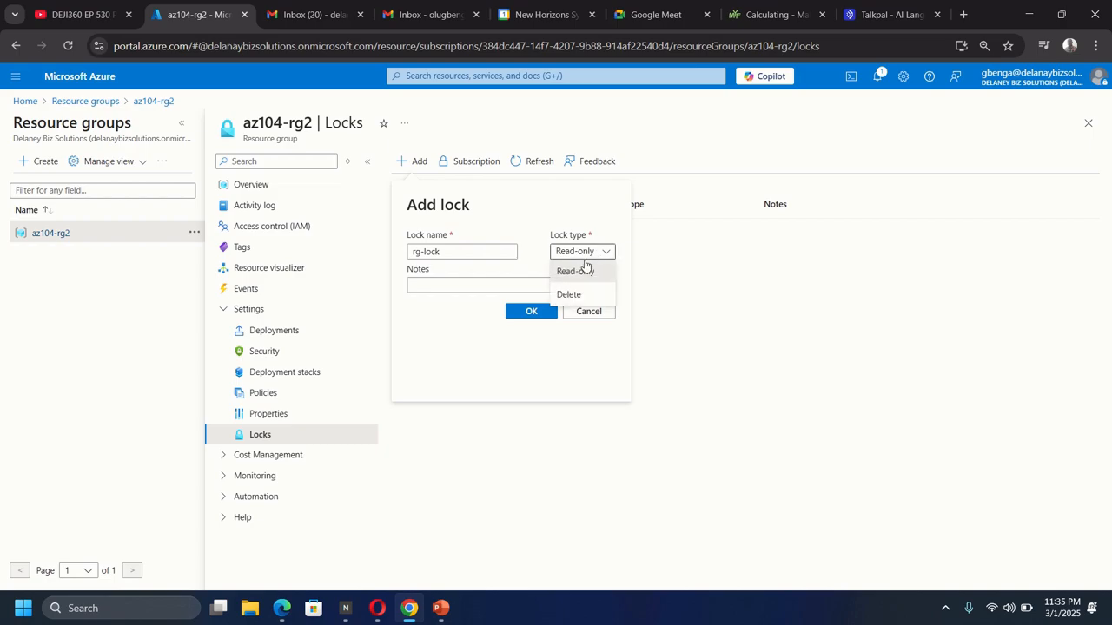
left_click(578, 295)
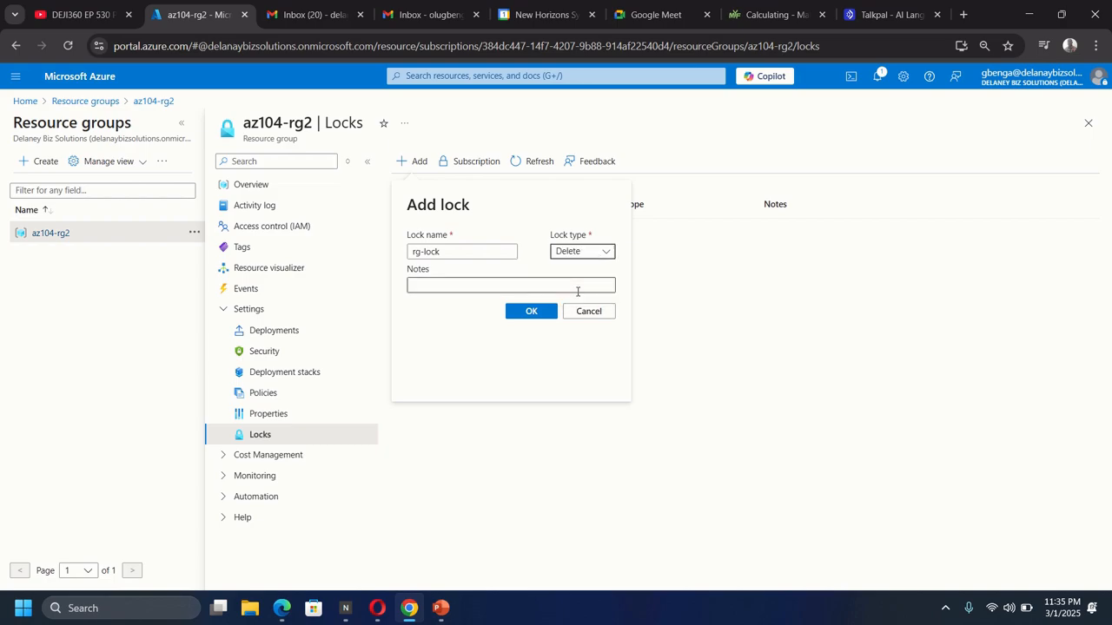
left_click(525, 317)
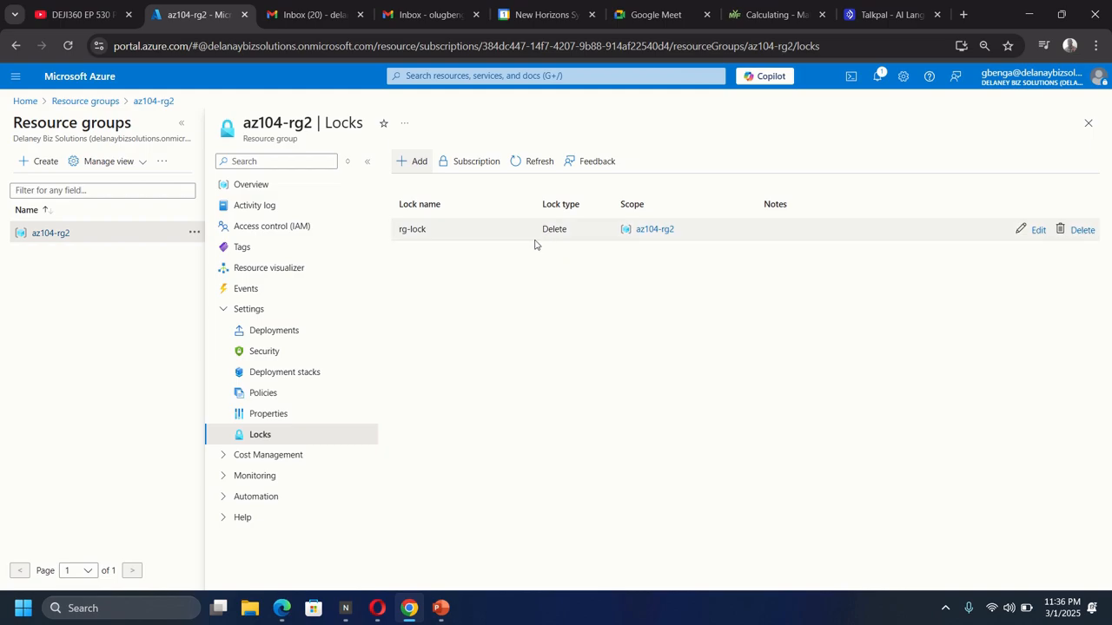
Try to delete resource group az104-rg2 from its overview, entering its name as confirmation, while the lock is in place.
left_click(93, 102)
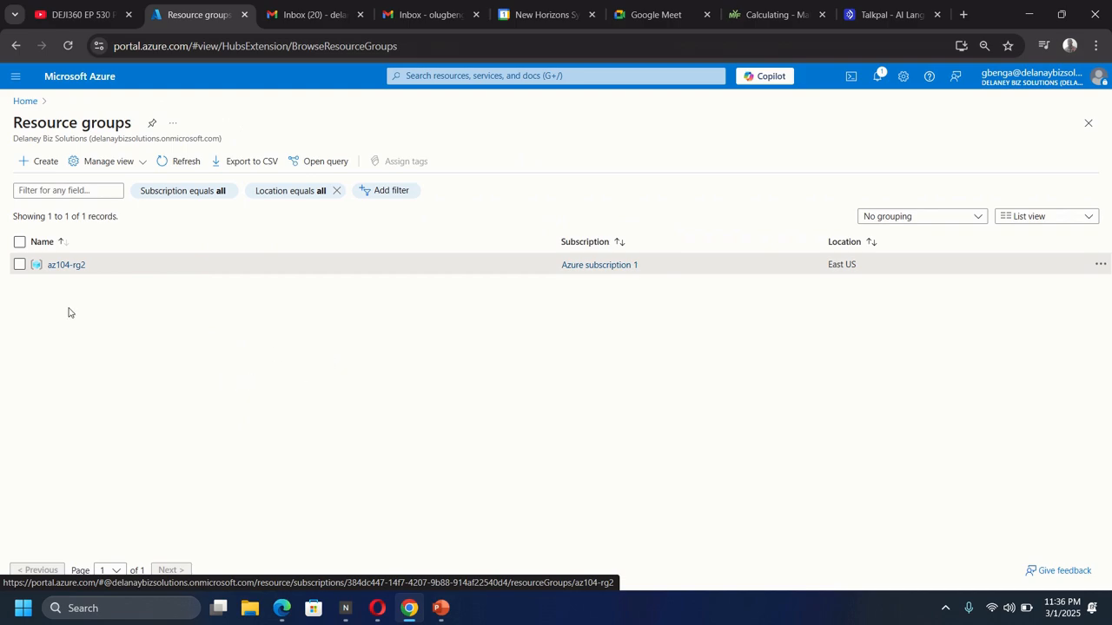
left_click(65, 267)
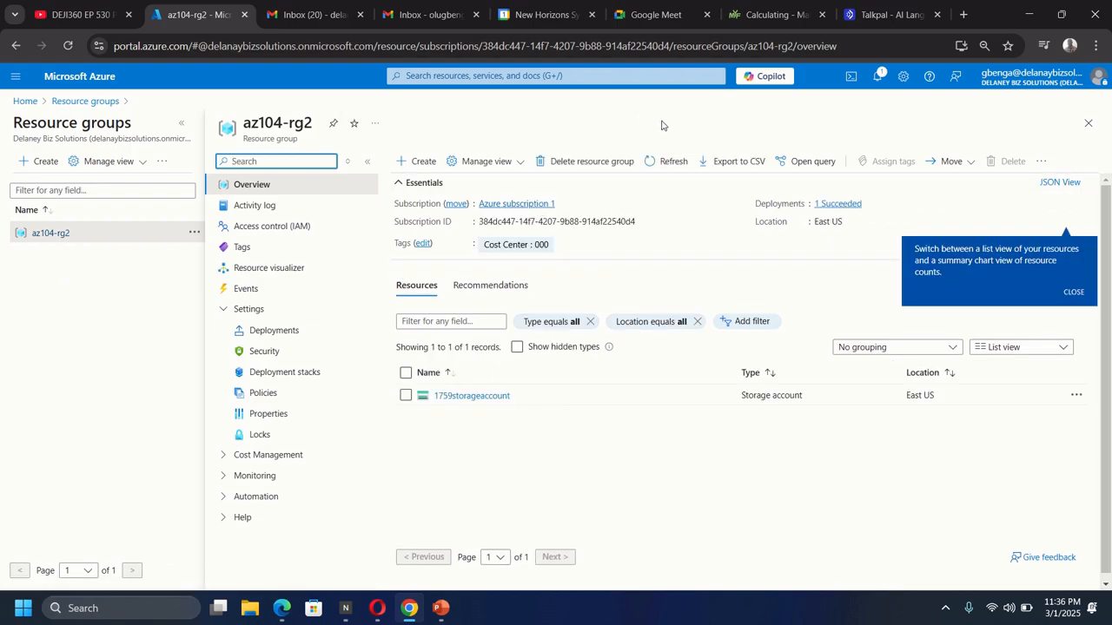
left_click(586, 163)
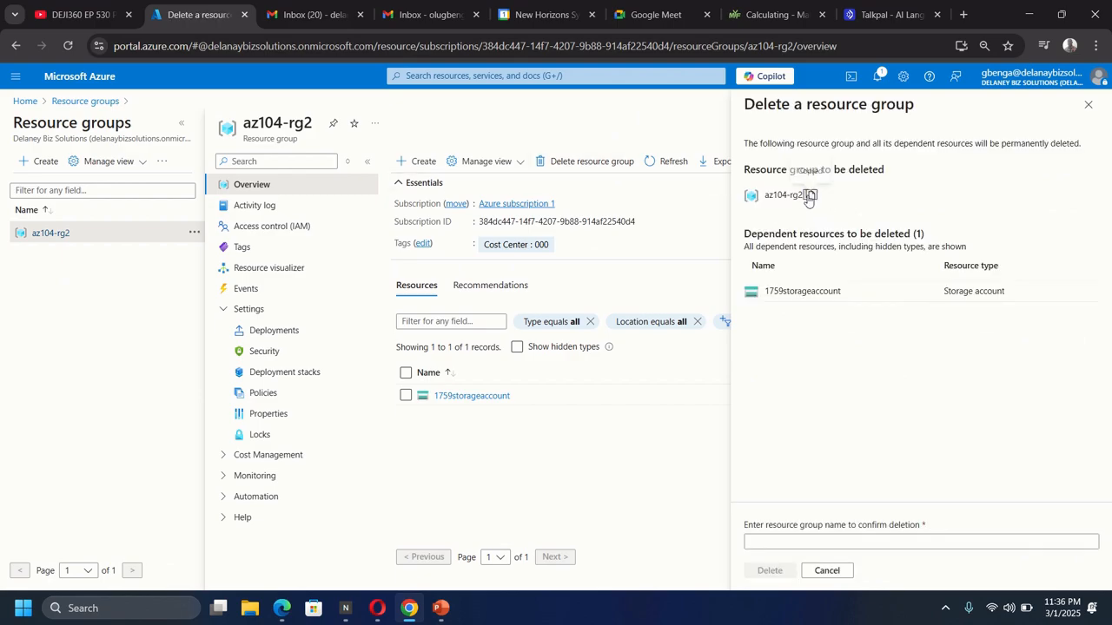
left_click(810, 195)
left_click(789, 539)
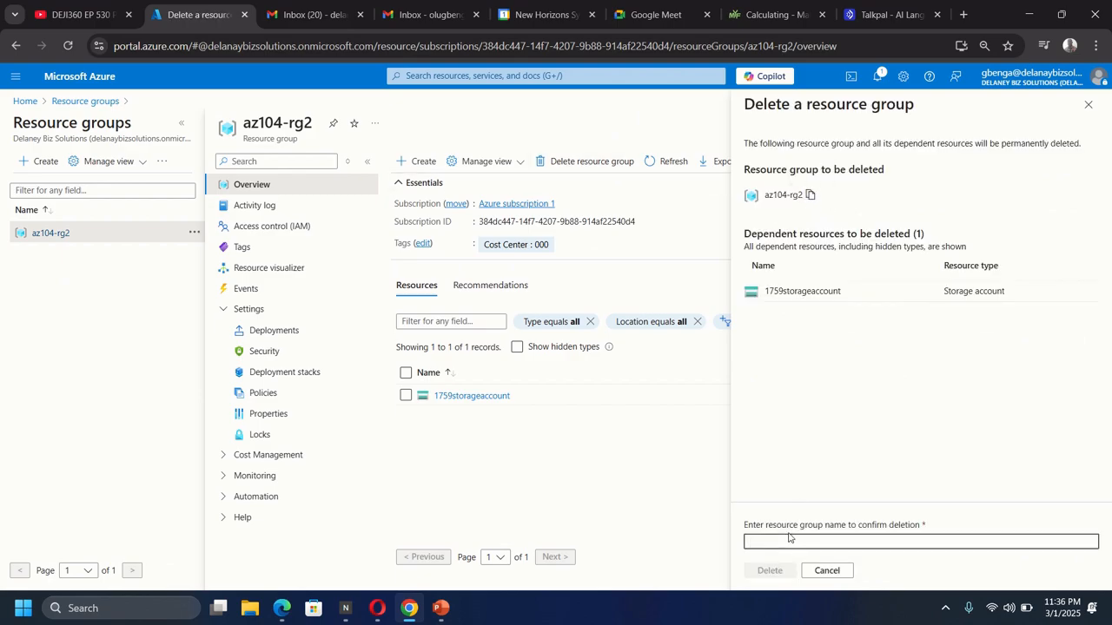
key("ctrl+v")
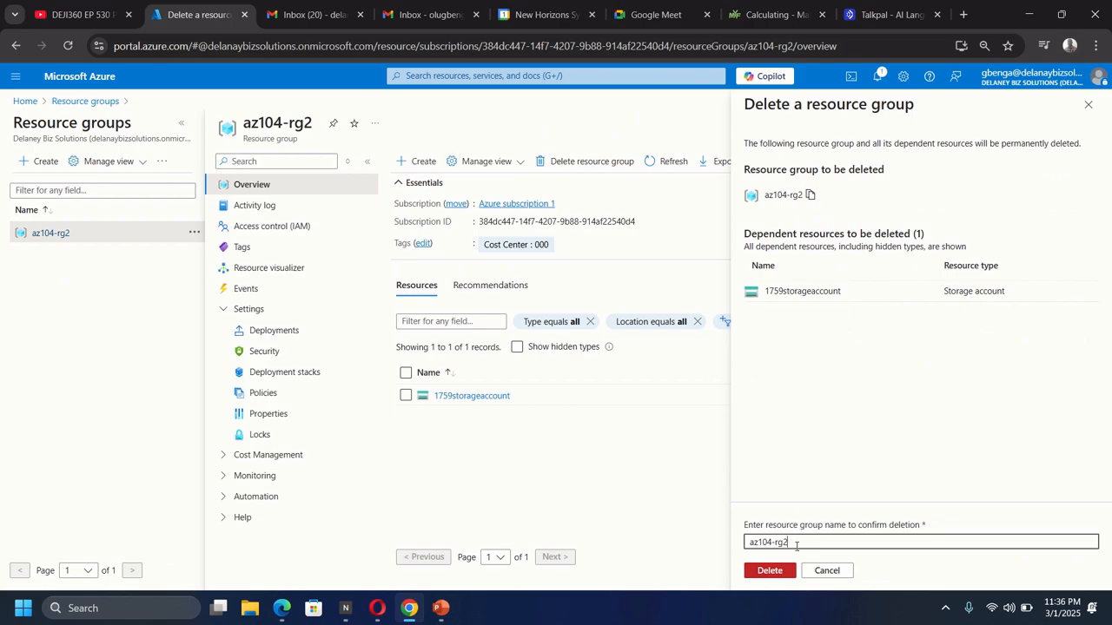
left_click(772, 571)
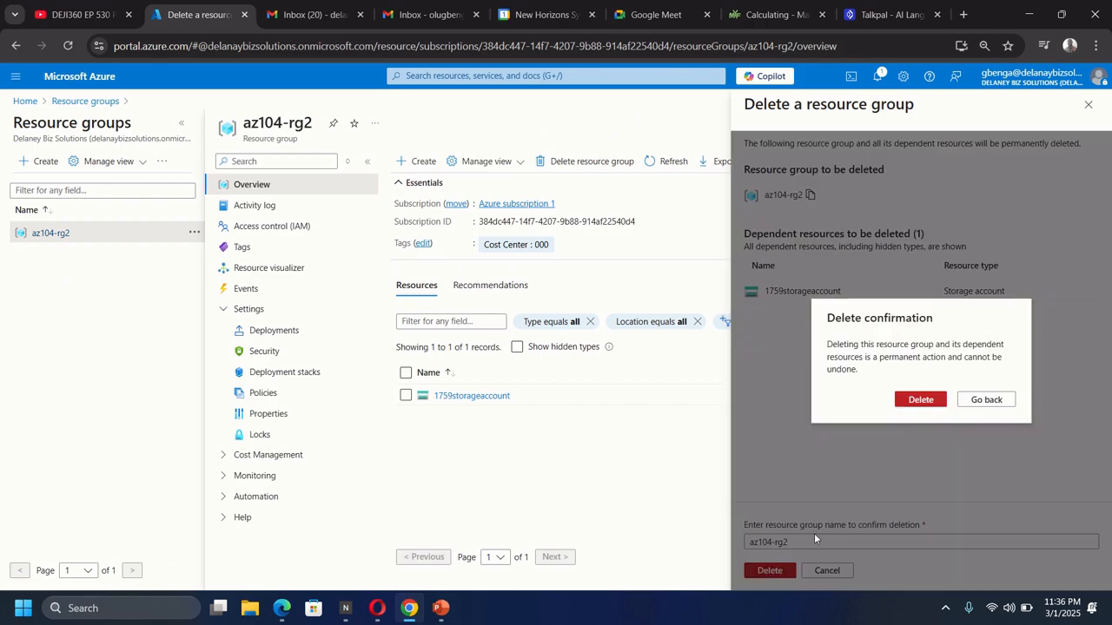
left_click(928, 402)
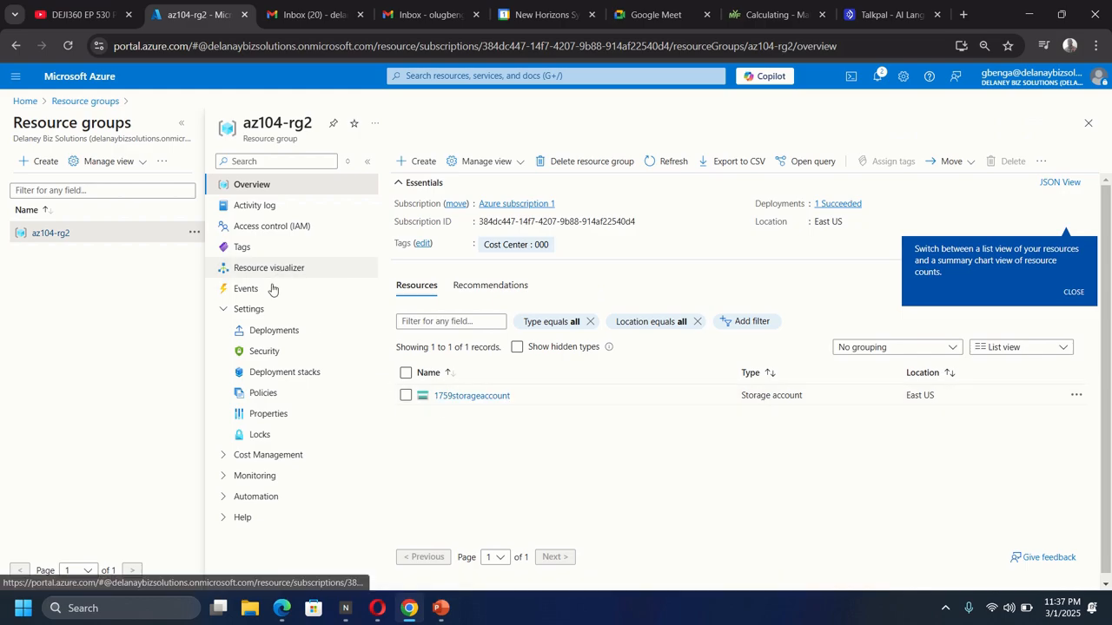
Delete rg-lock from az104-rg2's locks and refresh the list of locks.
left_click(264, 437)
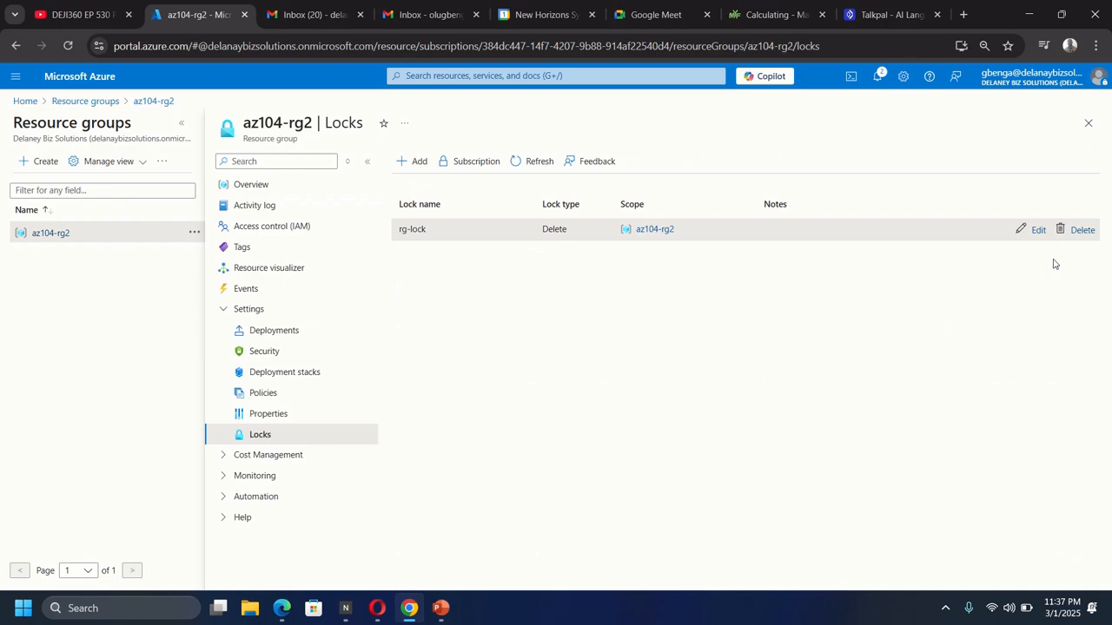
left_click(1081, 230)
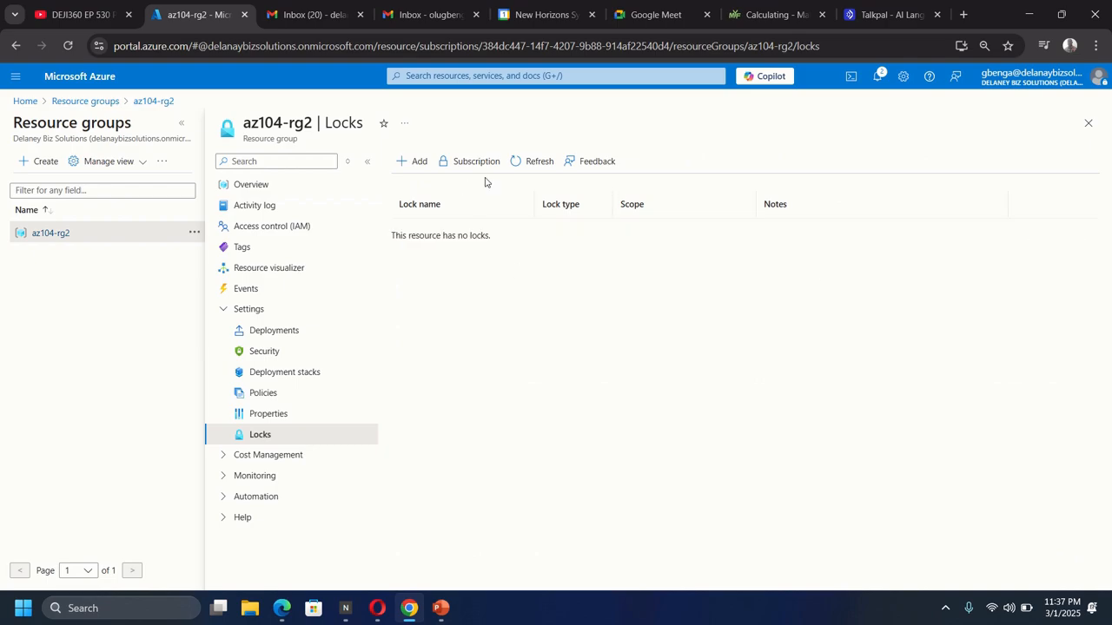
left_click(543, 164)
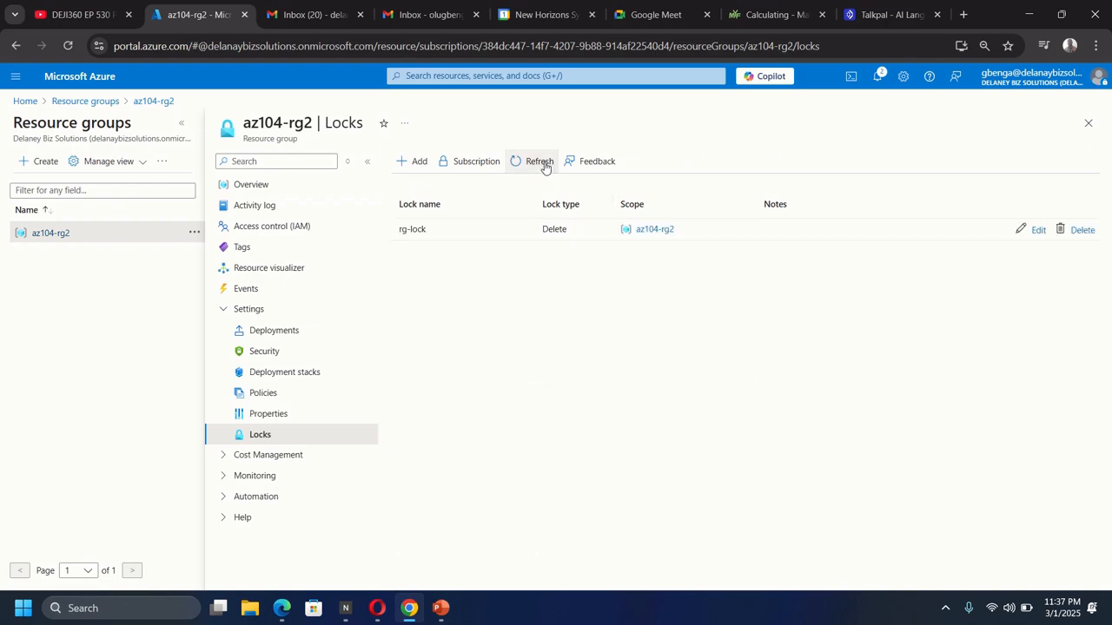
Reopen az104-rg2 and delete the resource group with its dependent storage account, confirming with the group's name.
left_click(93, 102)
left_click(62, 267)
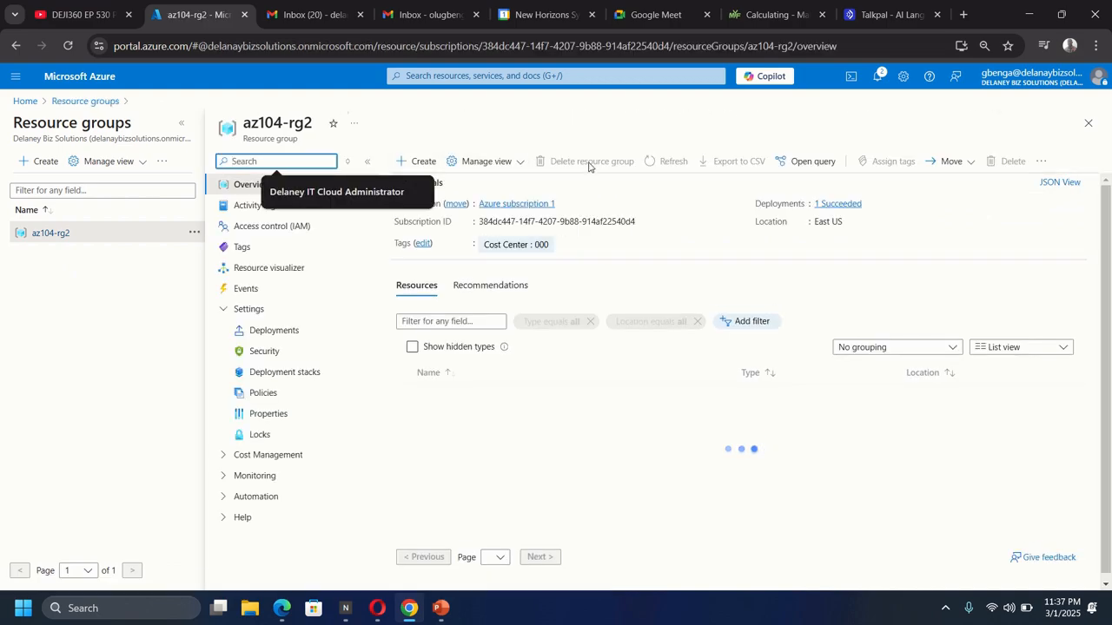
left_click(587, 162)
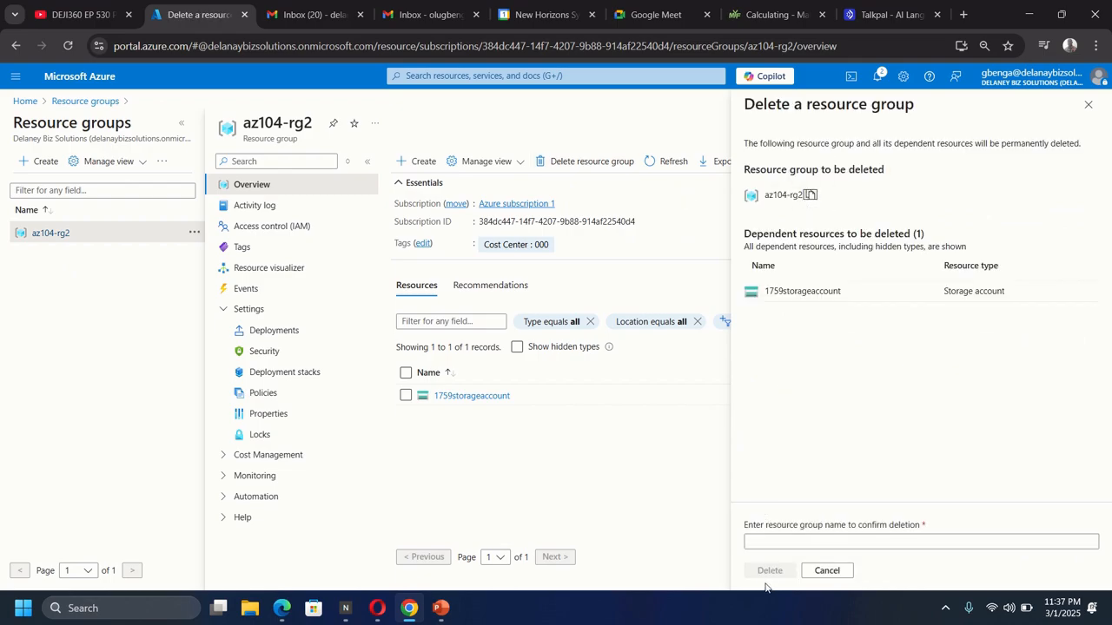
left_click(783, 542)
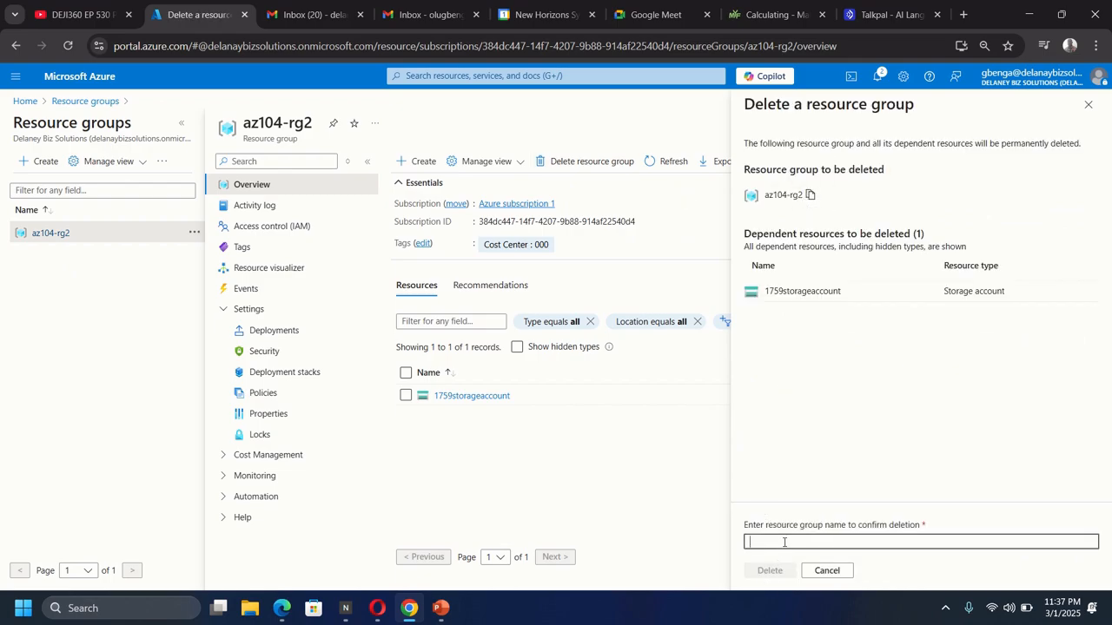
key("ctrl+v")
left_click(775, 570)
left_click(920, 401)
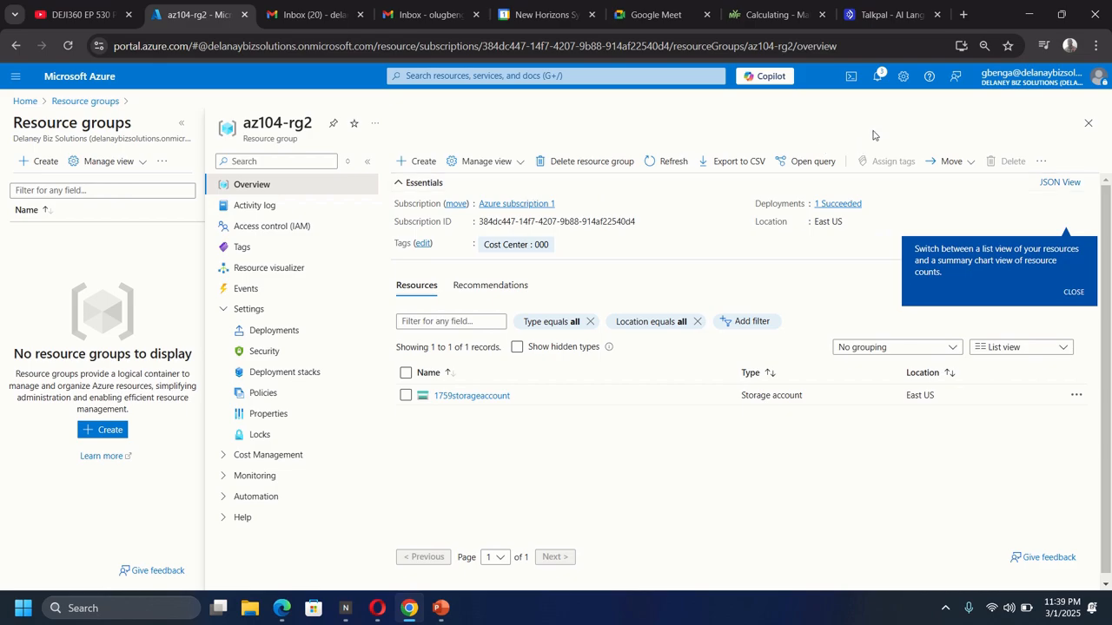
Check the notifications about the resource group deletion and view the Resource groups list.
left_click(879, 78)
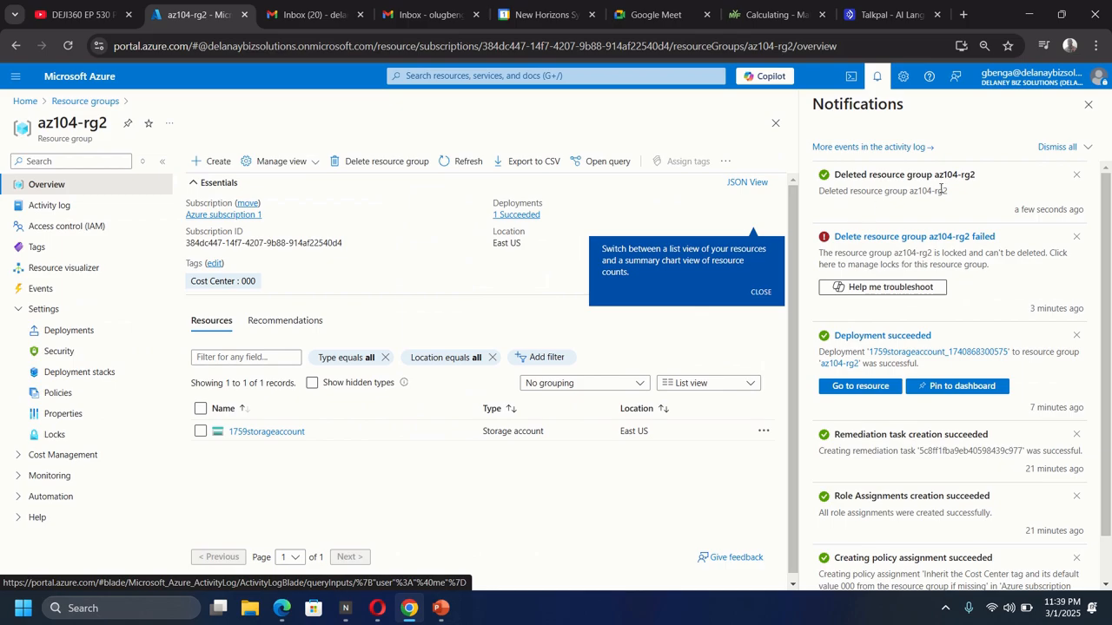
left_click(84, 101)
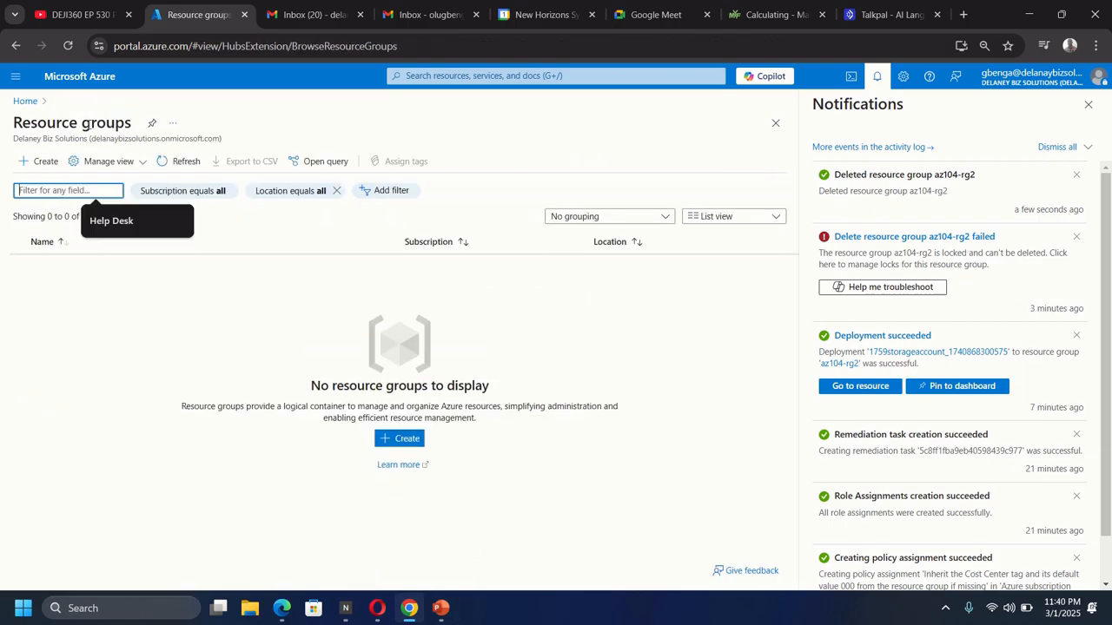
left_click(1088, 104)
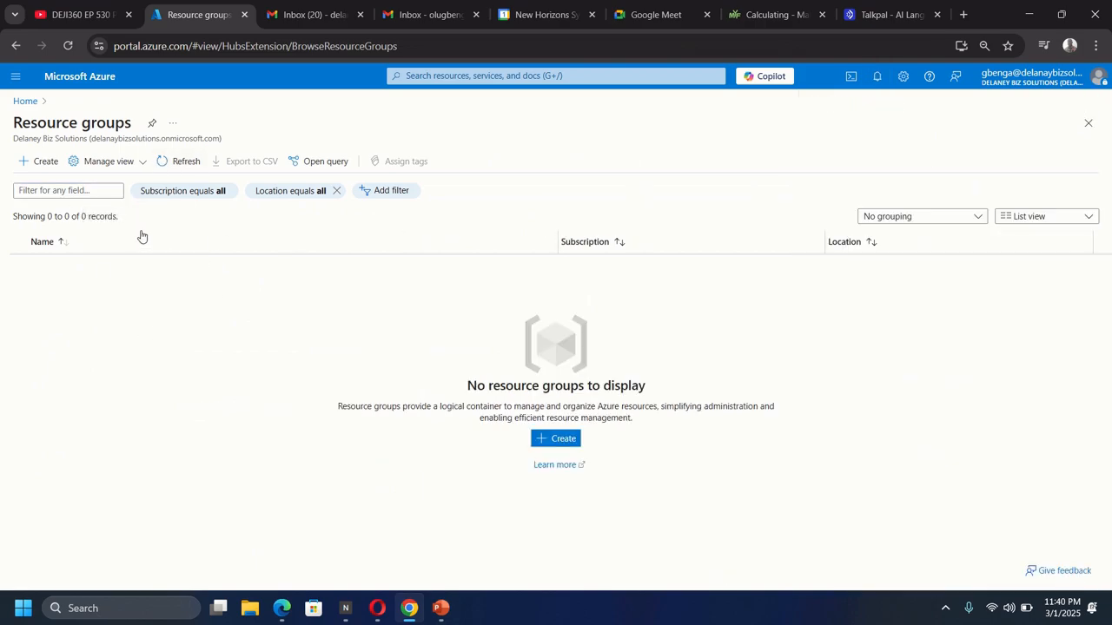